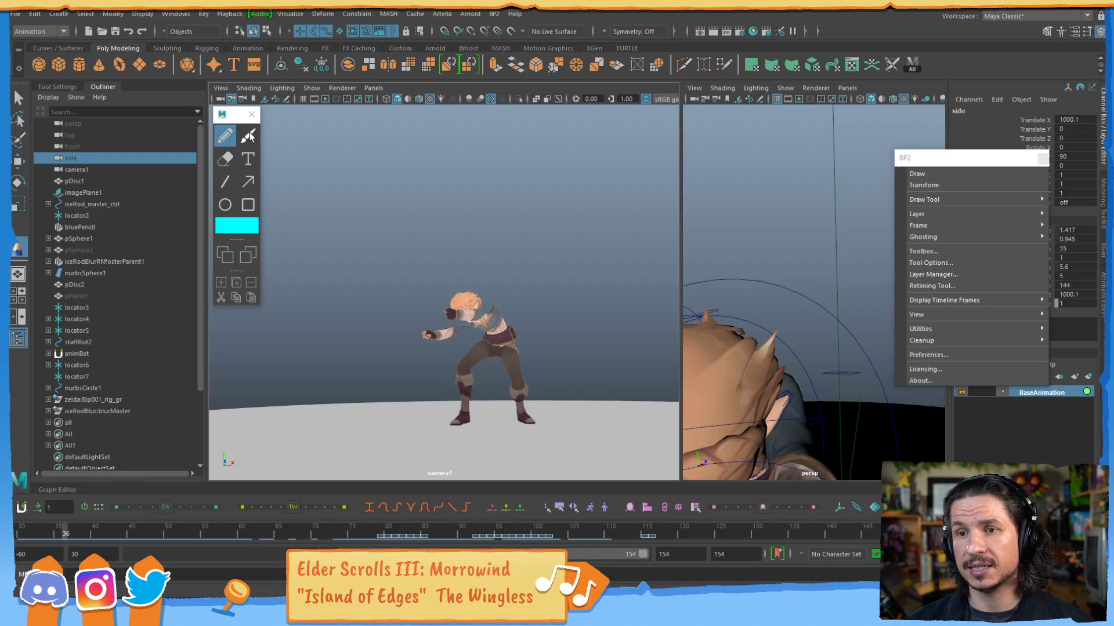
# Jump to frame 32 of the staff animation, and start a new empty scene without saving the changes.
pyautogui.click(36, 527)
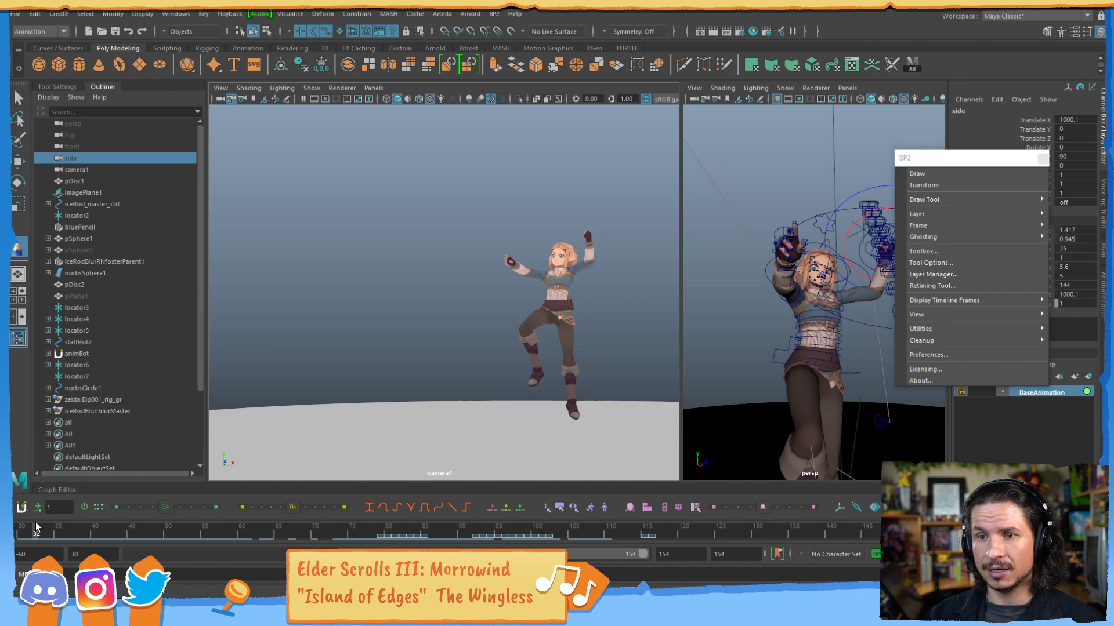
pyautogui.click(17, 14)
pyautogui.click(38, 36)
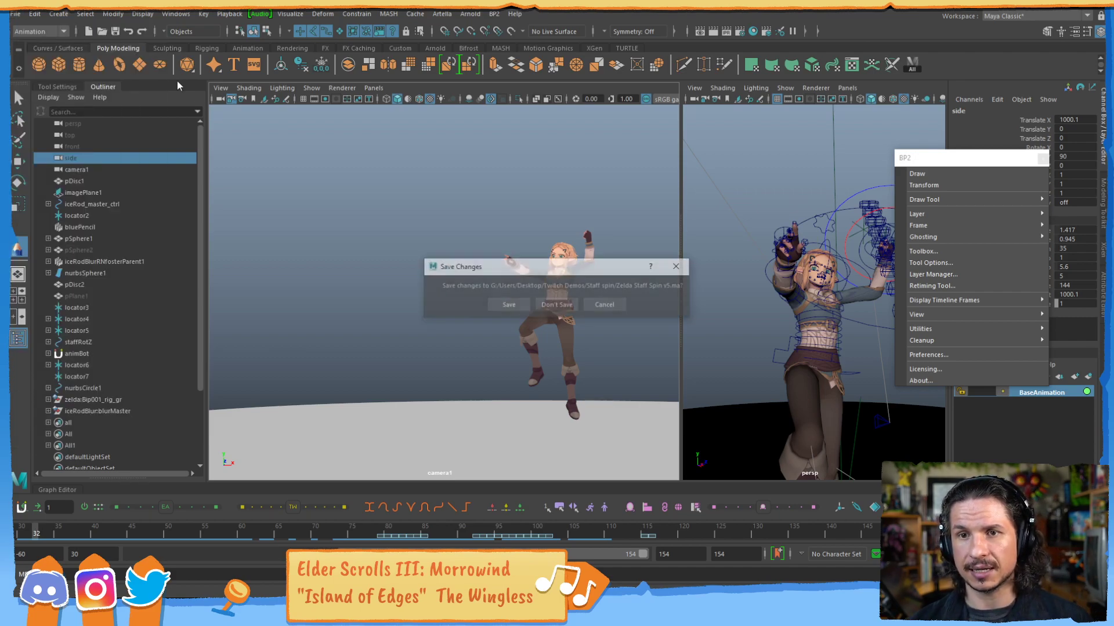
pyautogui.click(560, 307)
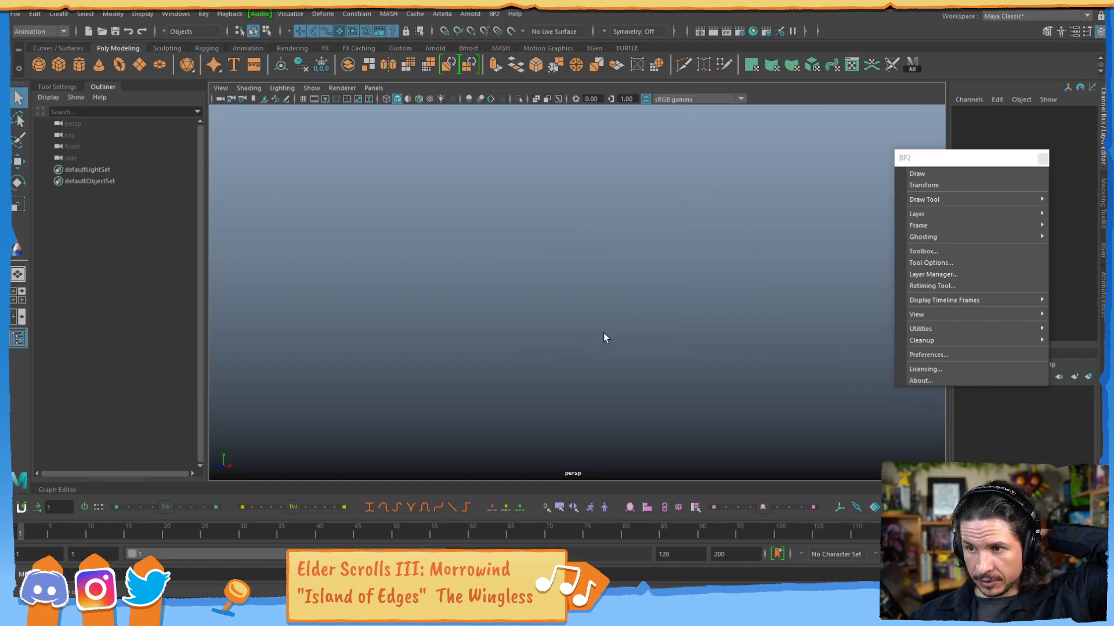
# Create a polygon cylinder at the scene origin and keep it selected.
pyautogui.click(79, 64)
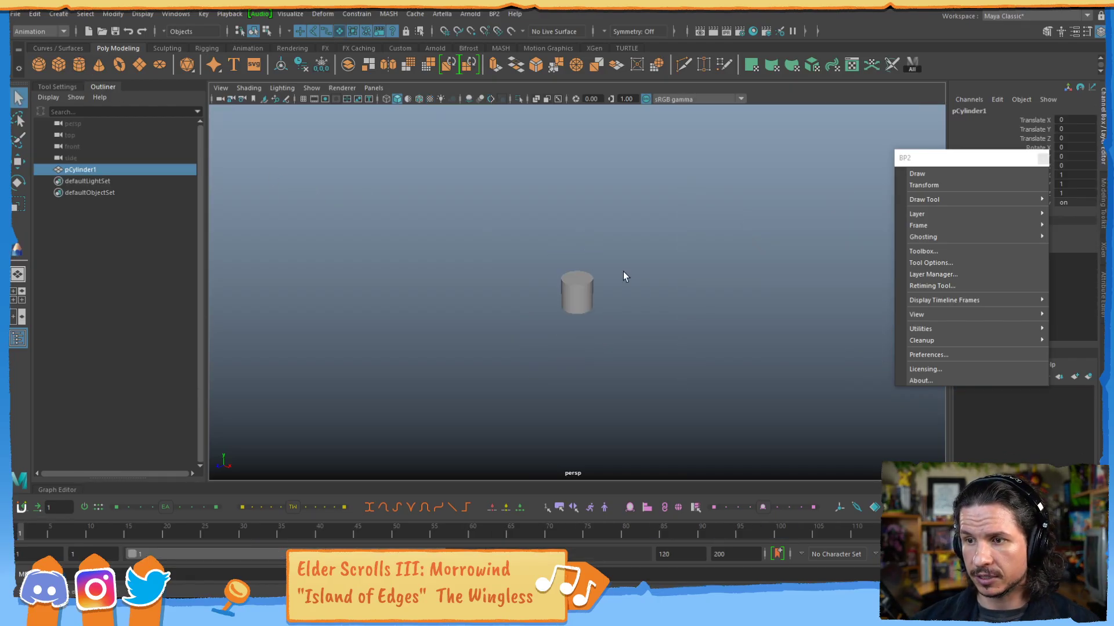
pyautogui.press('r')
pyautogui.keyDown('alt'); pyautogui.moveTo(619, 287); pyautogui.dragTo(595, 300, button='middle'); pyautogui.keyUp('alt')
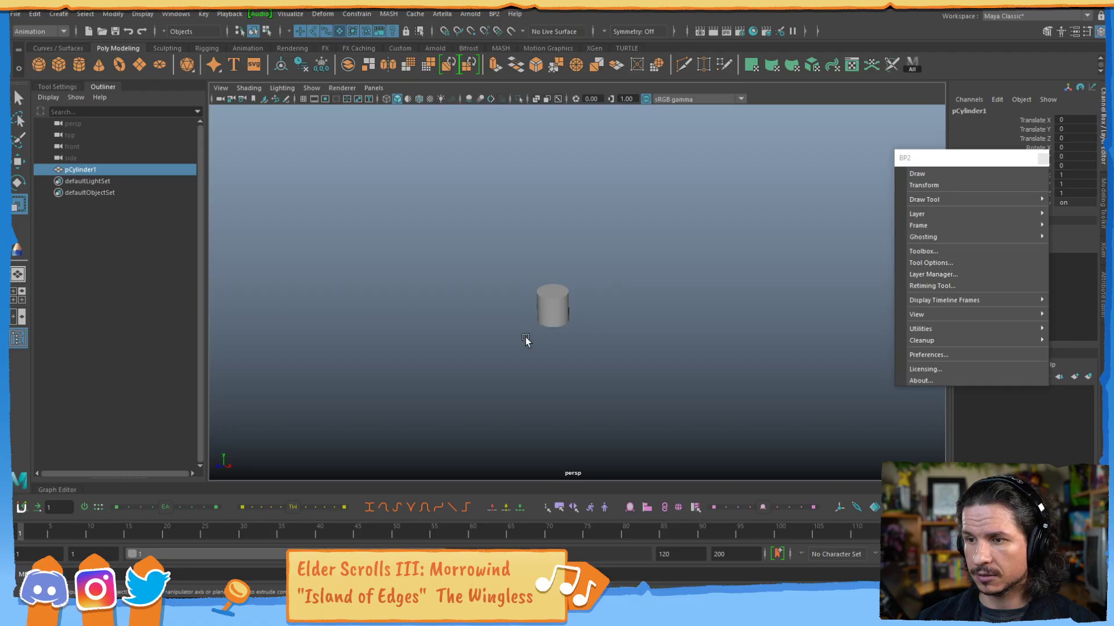
pyautogui.click(482, 198)
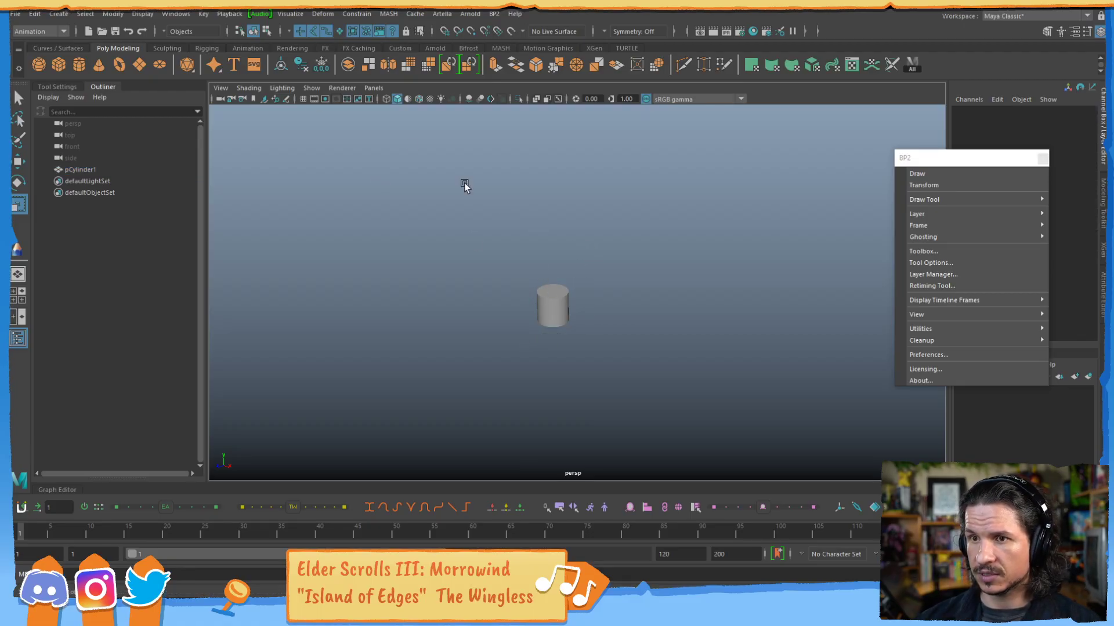
pyautogui.moveTo(562, 258); pyautogui.dragTo(529, 323)
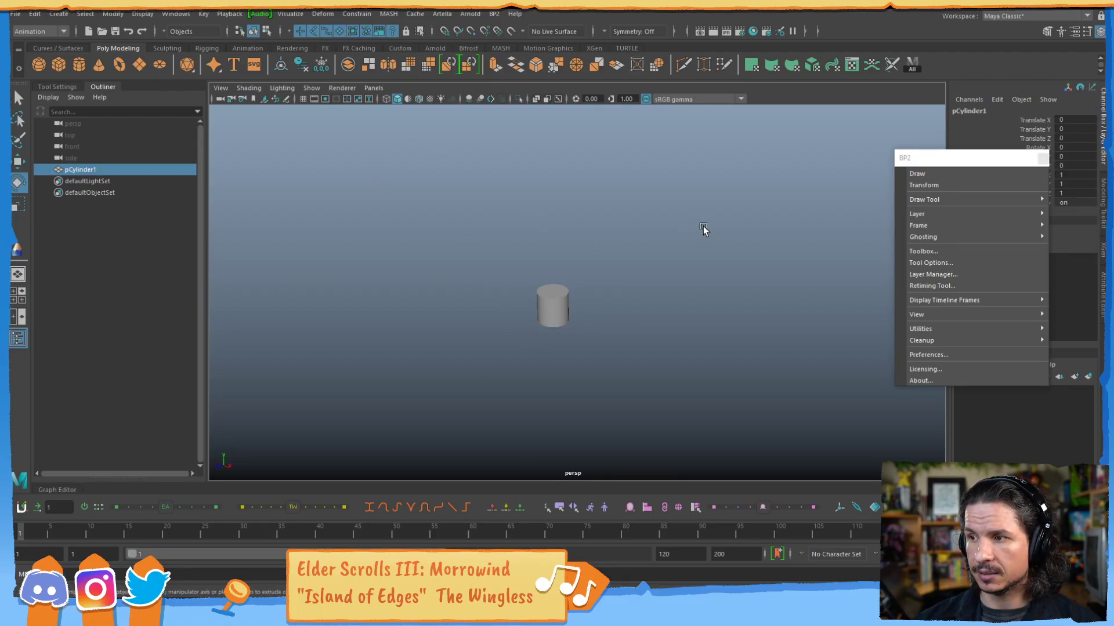
# Turn on the display of manipulators in the perspective viewport.
pyautogui.press('space')
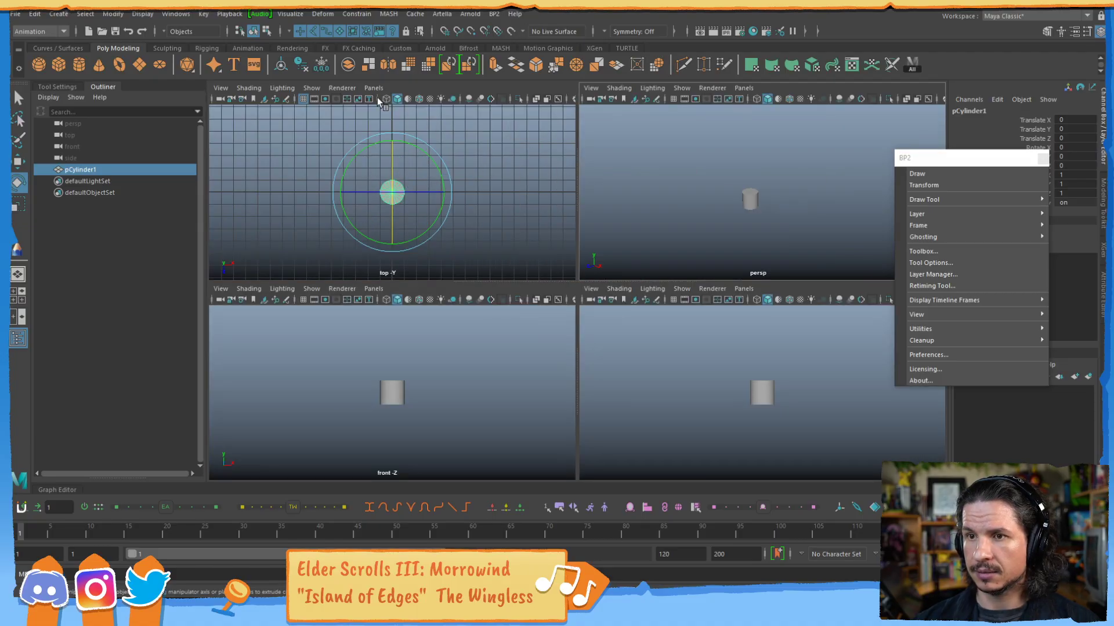
pyautogui.press('space')
pyautogui.click(311, 87)
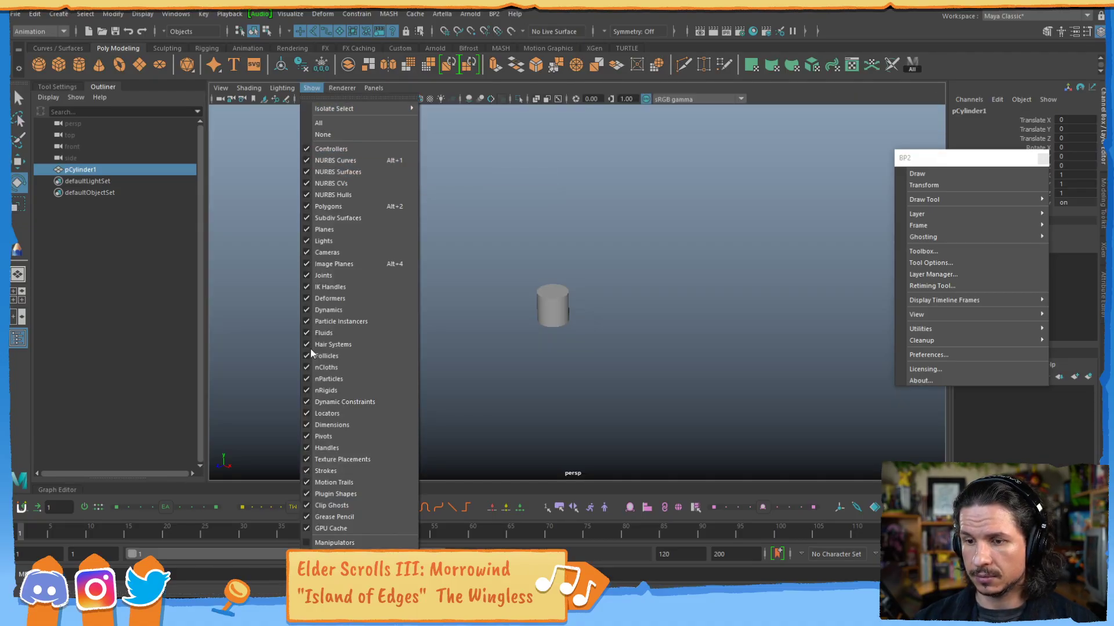
pyautogui.click(335, 542)
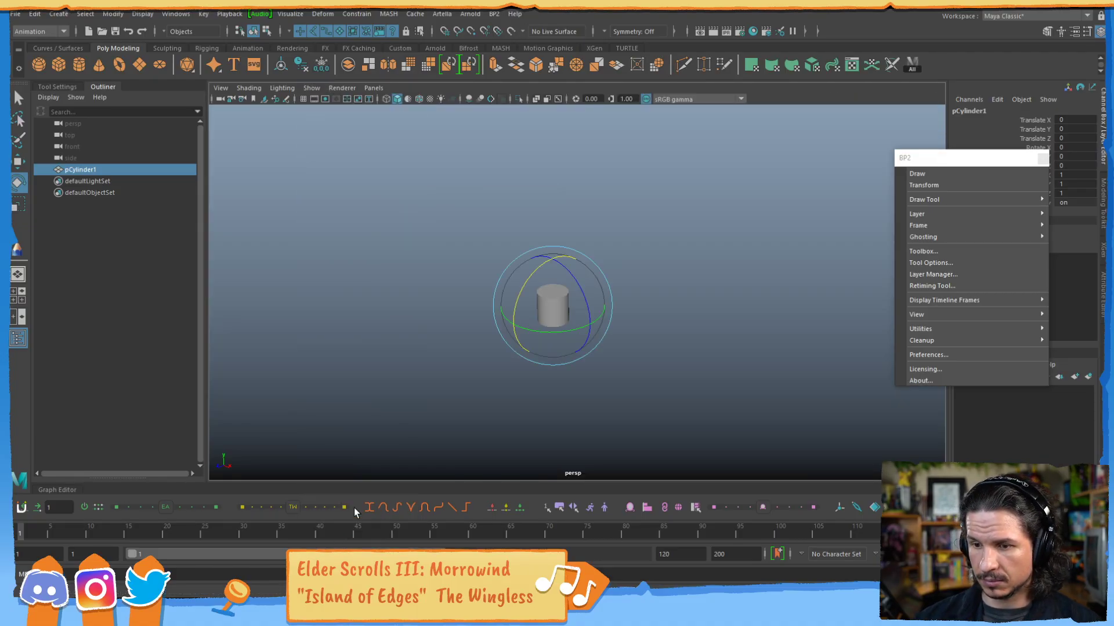
pyautogui.click(282, 87)
pyautogui.click(312, 88)
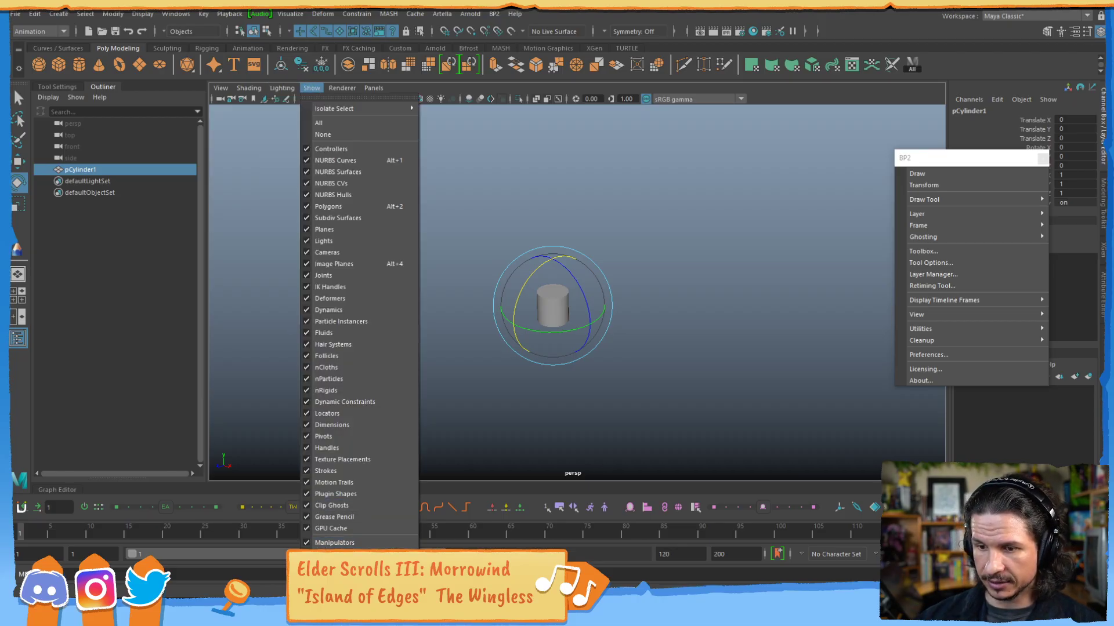
pyautogui.click(534, 268)
# Lay the cylinder on its side by setting its X rotation to 90 degrees.
pyautogui.moveTo(534, 269); pyautogui.dragTo(519, 324)
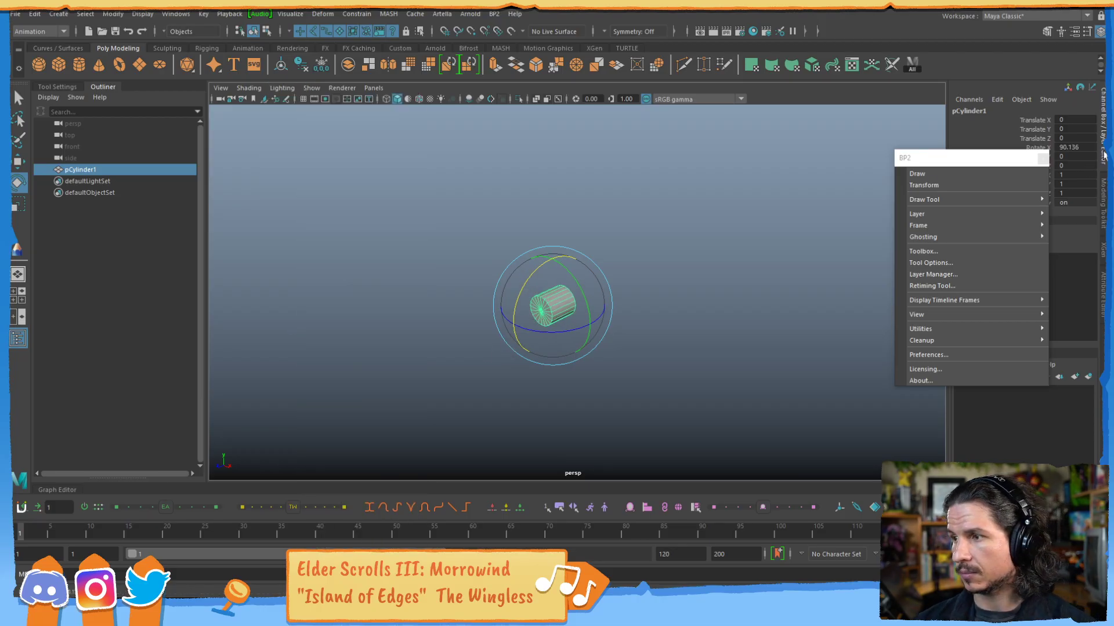
pyautogui.write('90')
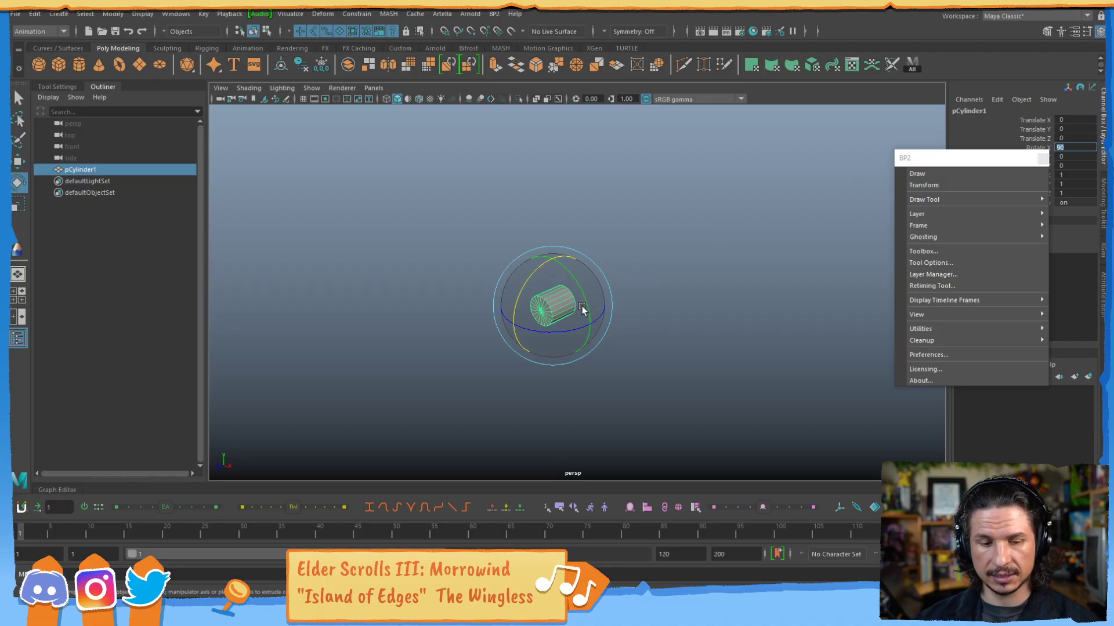
pyautogui.press('Return')
# Scale the cylinder up uniformly to about 2.081.
pyautogui.press('r')
pyautogui.moveTo(545, 316); pyautogui.dragTo(579, 297)
pyautogui.scroll(-2, 611, 301)
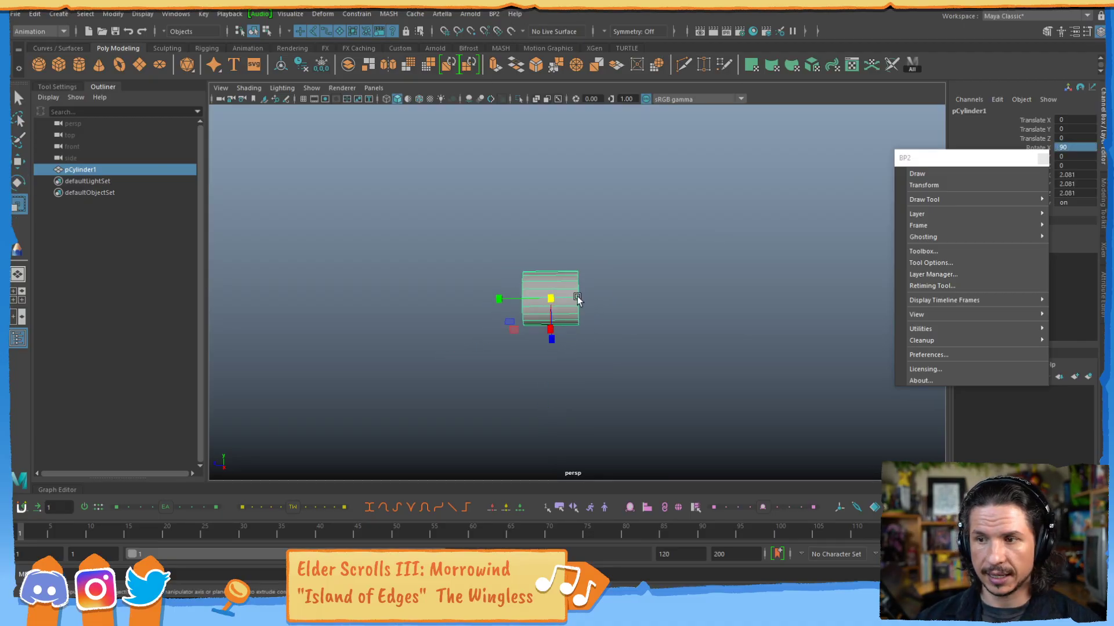
# Lengthen the cylinder into a long tube by selecting the vertices at one end and moving them outward along its axis.
pyautogui.moveTo(574, 298); pyautogui.dragTo(522, 281, button='right')
pyautogui.moveTo(625, 236); pyautogui.dragTo(552, 345)
pyautogui.press('w')
pyautogui.moveTo(527, 296); pyautogui.dragTo(793, 281)
pyautogui.keyDown('alt'); pyautogui.moveTo(726, 288); pyautogui.dragTo(555, 318, button='middle'); pyautogui.keyUp('alt')
pyautogui.keyDown('alt'); pyautogui.moveTo(555, 318); pyautogui.dragTo(672, 323); pyautogui.keyUp('alt')
pyautogui.press('F8')
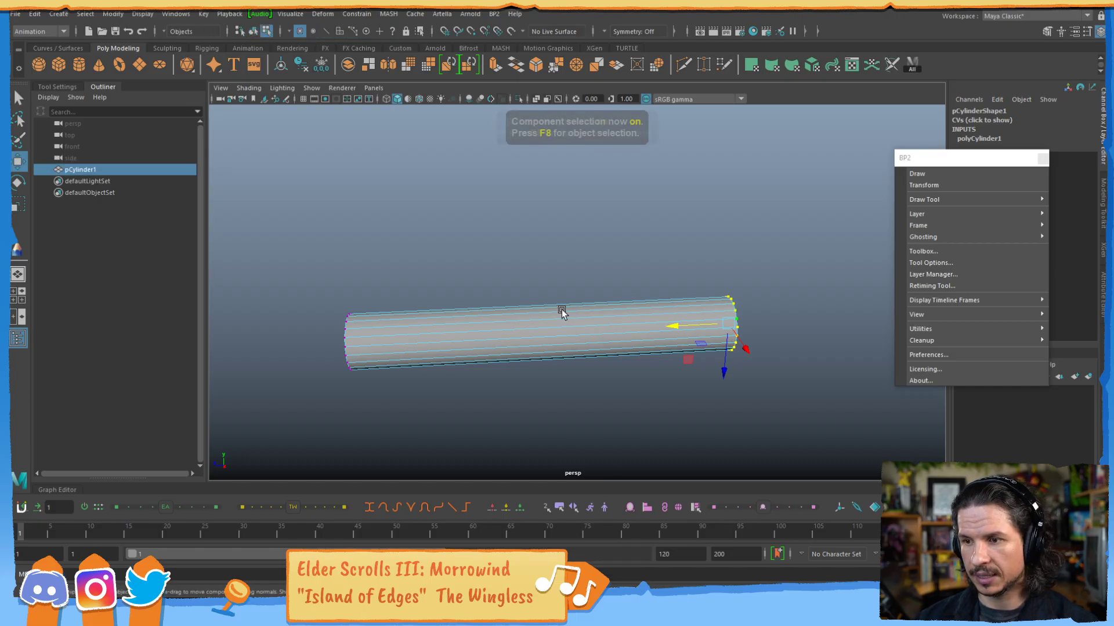
# Insert three evenly spaced edge loops around the long cylinder.
pyautogui.keyDown('shift'); pyautogui.moveTo(547, 299); pyautogui.dragTo(490, 321, button='right'); pyautogui.keyUp('shift')
pyautogui.click(558, 325)
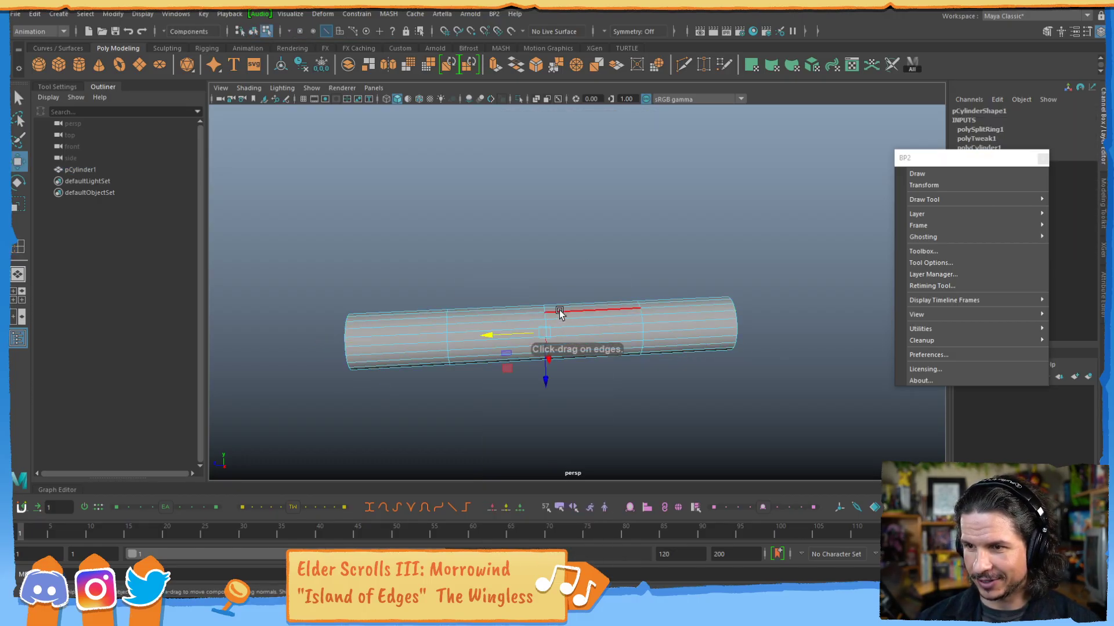
pyautogui.keyDown('alt'); pyautogui.moveTo(560, 313); pyautogui.dragTo(515, 327); pyautogui.keyUp('alt')
# Select the vertex ring nearest the cylinder's unextended end and move it closer to that end.
pyautogui.moveTo(451, 288); pyautogui.dragTo(391, 289, button='right')
pyautogui.moveTo(476, 282); pyautogui.dragTo(452, 329)
pyautogui.moveTo(385, 331); pyautogui.dragTo(355, 340)
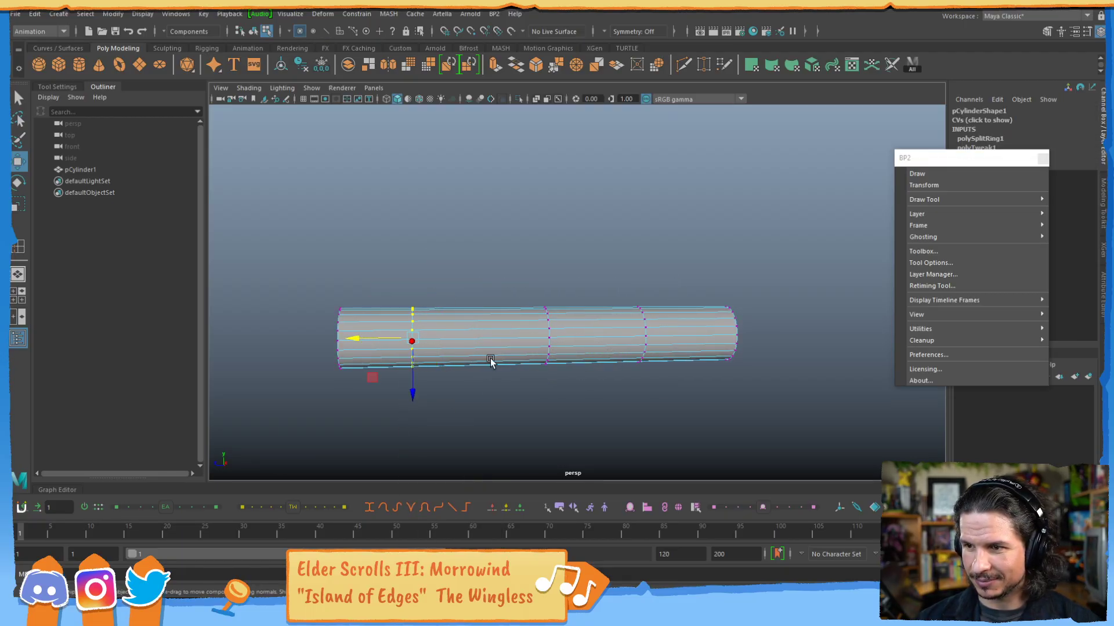
# Scale the cylinder's inner vertex rings for a slight bulge and shrink the ring at the extended end into a taper.
pyautogui.moveTo(500, 390); pyautogui.dragTo(678, 286)
pyautogui.press('r')
pyautogui.moveTo(591, 336); pyautogui.dragTo(604, 334)
pyautogui.moveTo(673, 265); pyautogui.dragTo(594, 428)
pyautogui.moveTo(645, 336); pyautogui.dragTo(643, 337)
pyautogui.moveTo(440, 278); pyautogui.dragTo(371, 380)
pyautogui.keyDown('alt'); pyautogui.moveTo(431, 346); pyautogui.dragTo(417, 351); pyautogui.keyUp('alt')
pyautogui.moveTo(422, 332); pyautogui.dragTo(427, 329)
pyautogui.moveTo(827, 281); pyautogui.dragTo(718, 386)
pyautogui.moveTo(735, 334); pyautogui.dragTo(729, 343)
# Select the middle vertex ring of the tapered cylinder and scale it up slightly.
pyautogui.press('F8')
pyautogui.press('F8')
pyautogui.moveTo(573, 266); pyautogui.dragTo(509, 411)
pyautogui.moveTo(535, 334); pyautogui.dragTo(539, 329)
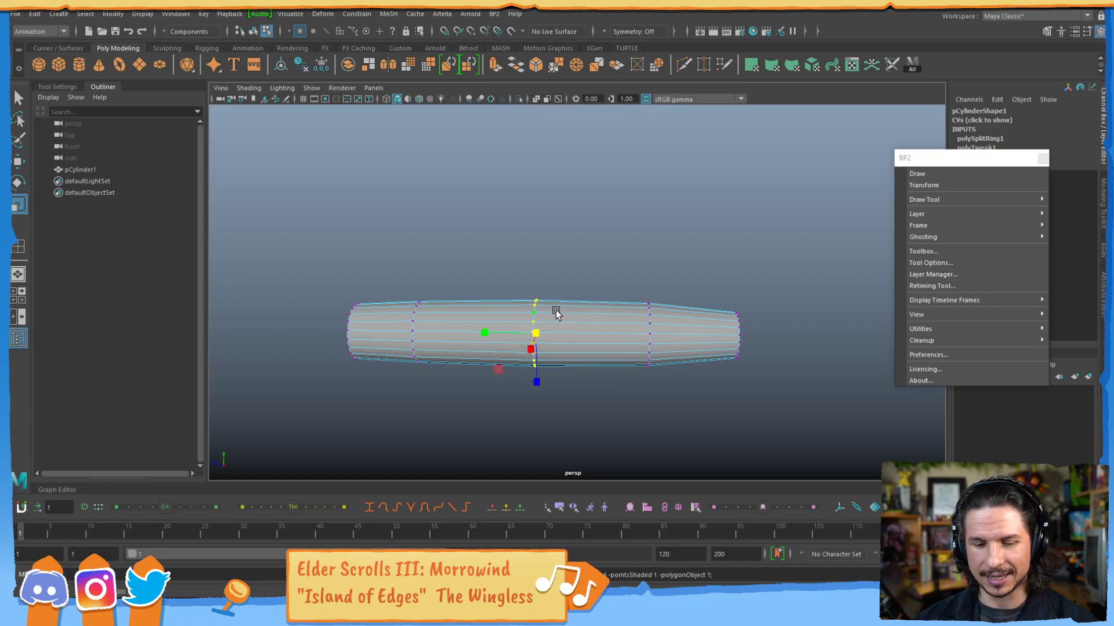
# Return to object mode and select the whole tapered cylinder.
pyautogui.press('F8')
pyautogui.press('F8')
pyautogui.press('F8')
pyautogui.click(683, 237)
pyautogui.keyDown('alt'); pyautogui.moveTo(683, 236); pyautogui.dragTo(544, 341); pyautogui.keyUp('alt')
pyautogui.click(543, 341)
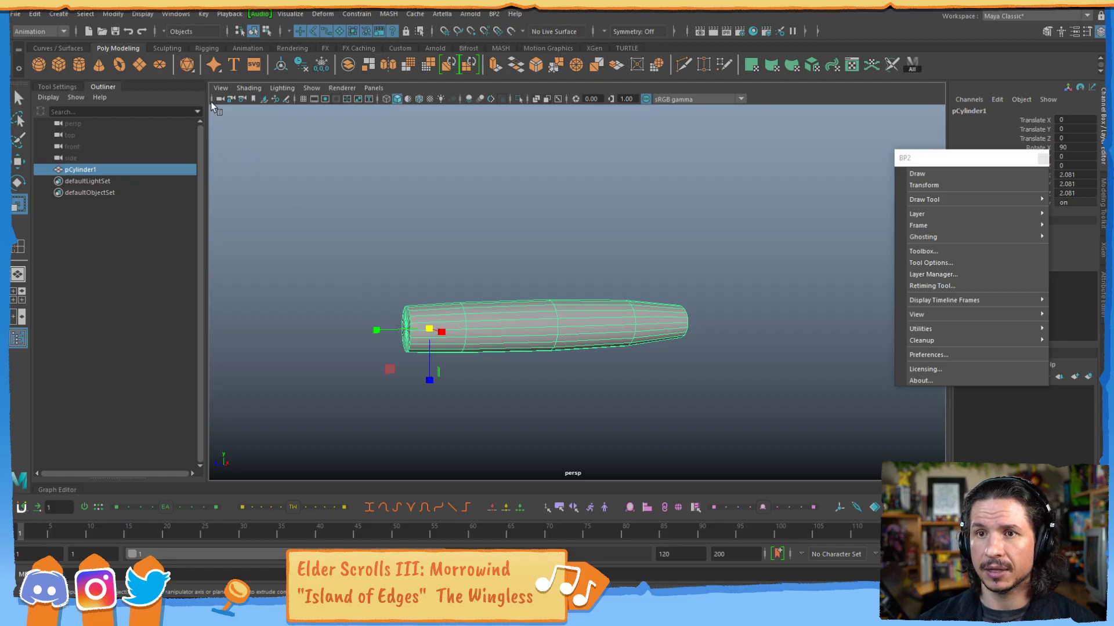
# Switch to the FX menu set and create an nParticle emitter.
pyautogui.click(44, 31)
pyautogui.click(49, 79)
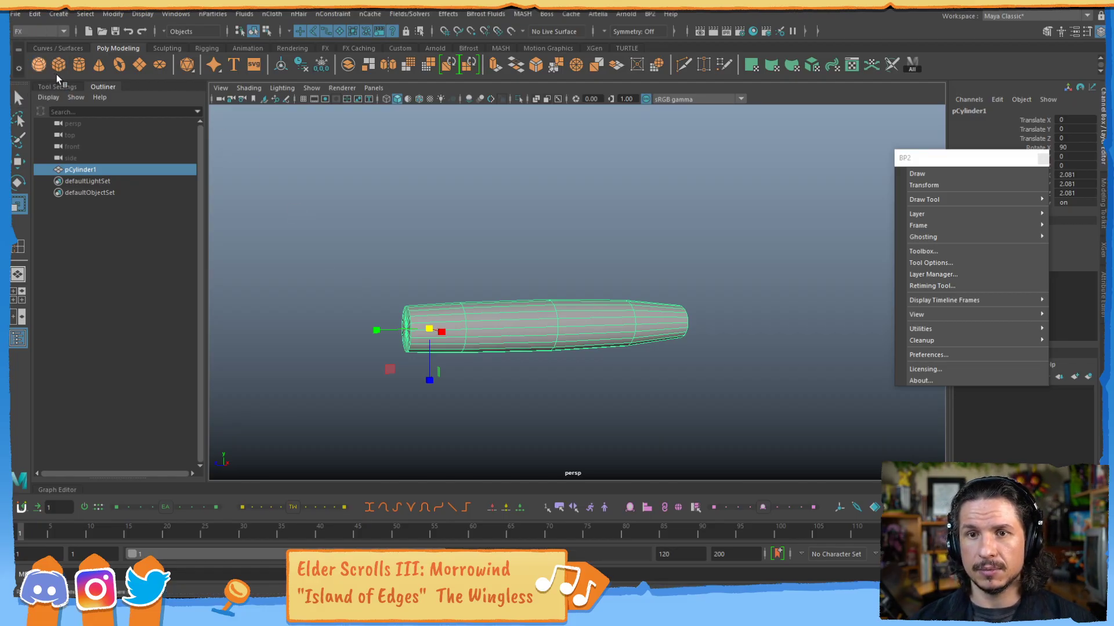
pyautogui.click(227, 14)
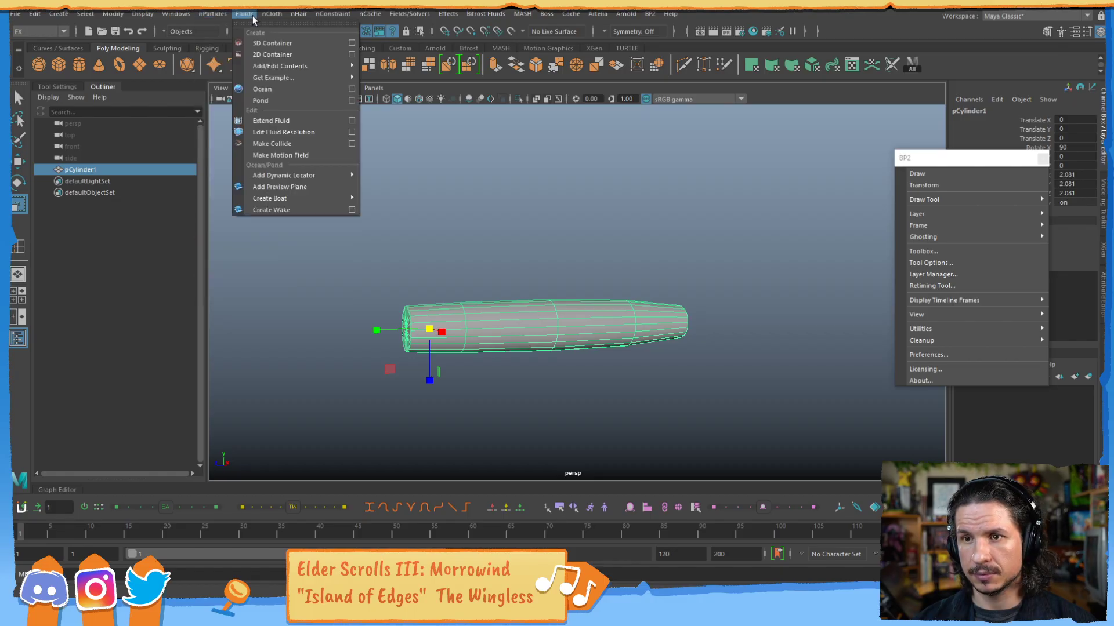
pyautogui.moveTo(218, 18)
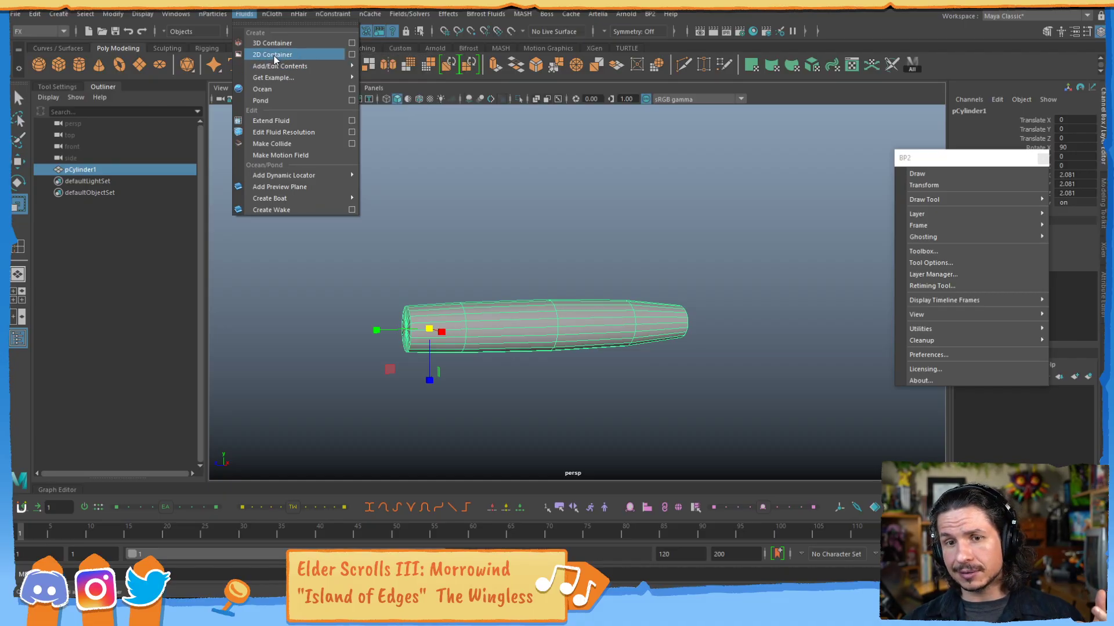
pyautogui.moveTo(281, 66)
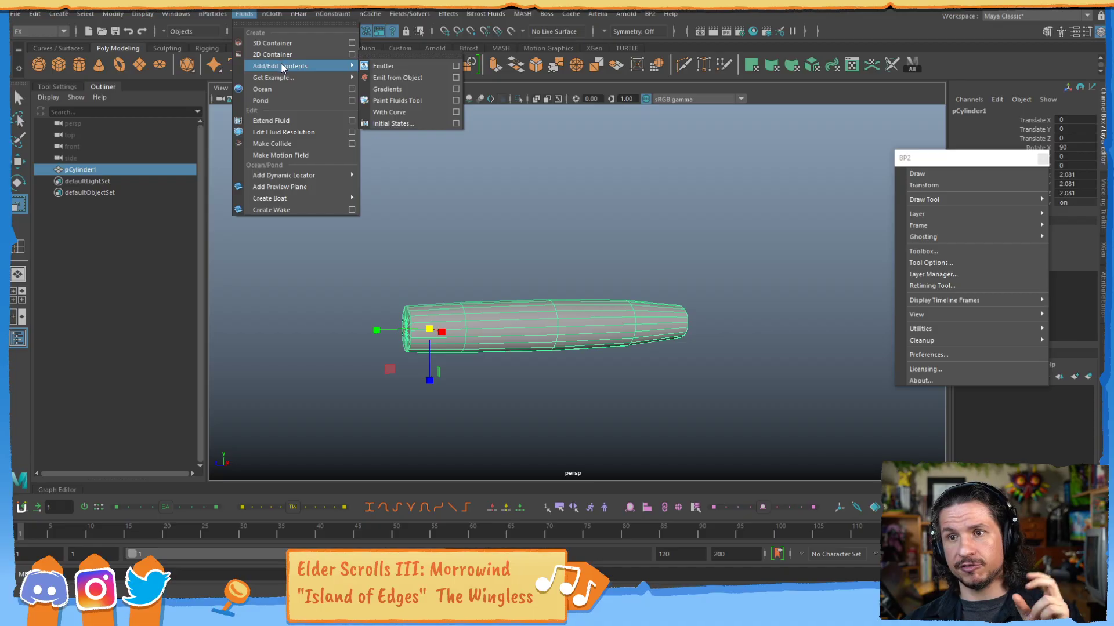
pyautogui.click(268, 14)
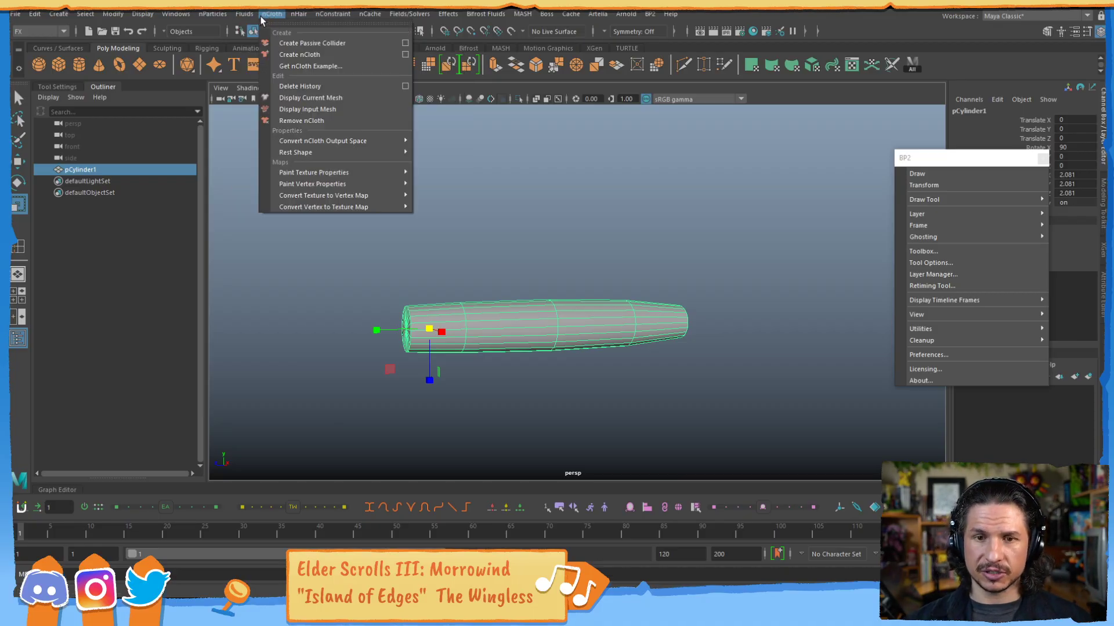
pyautogui.moveTo(221, 22)
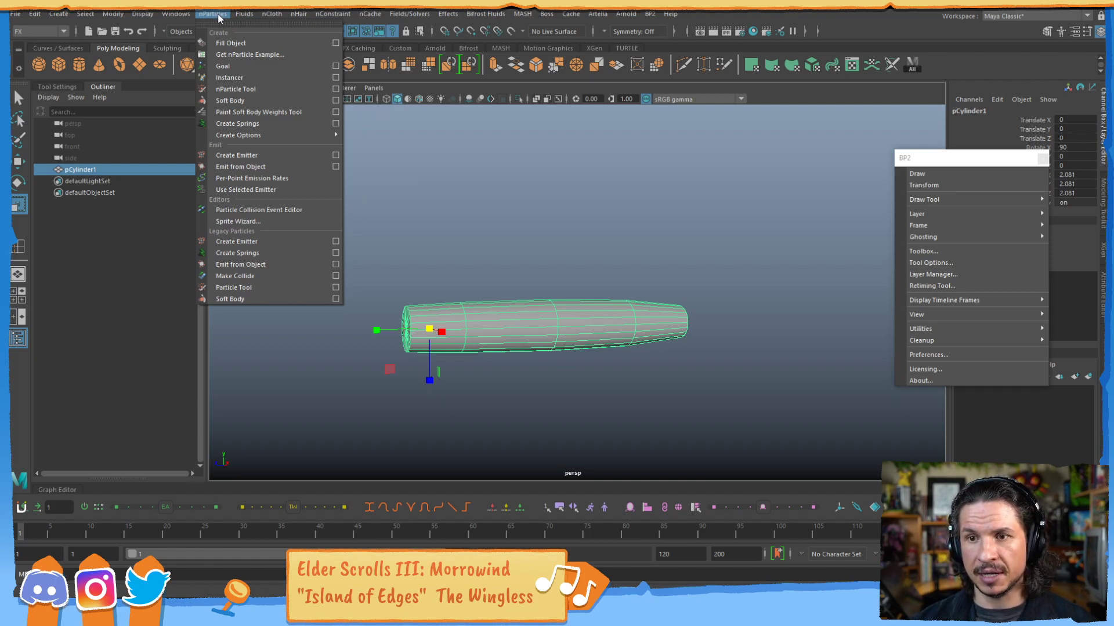
pyautogui.click(245, 155)
# Move the emitter along Z to about 5.066, just outside the cylinder's wide end, and play the particle simulation.
pyautogui.press('w')
pyautogui.moveTo(444, 292); pyautogui.dragTo(396, 320, button='middle')
pyautogui.scroll(2, 447, 311)
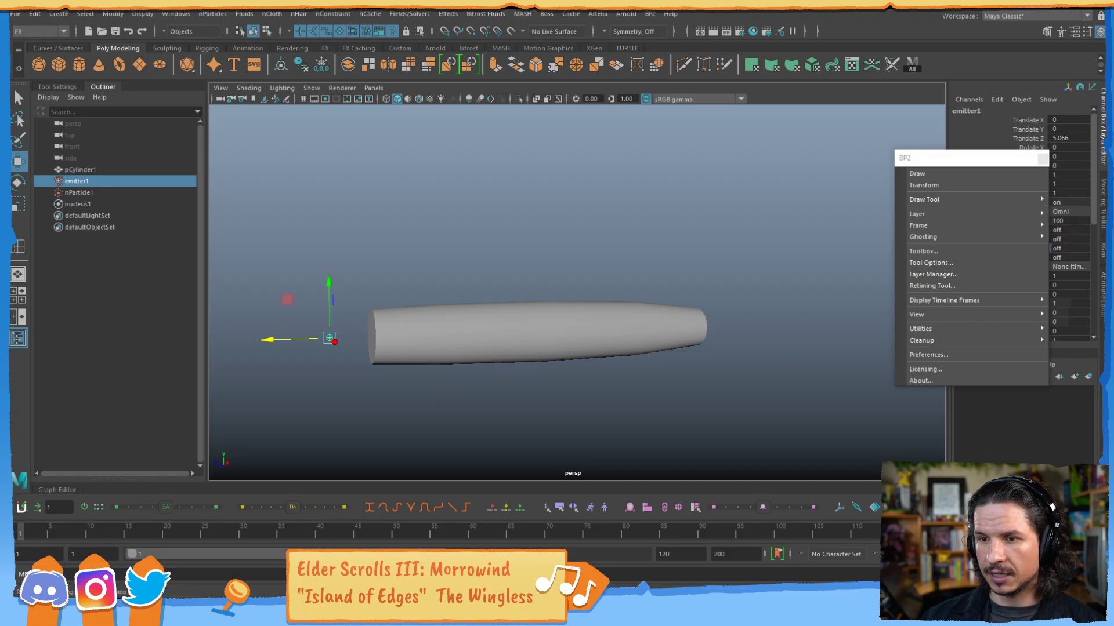
pyautogui.hotkey('alt', 'v')
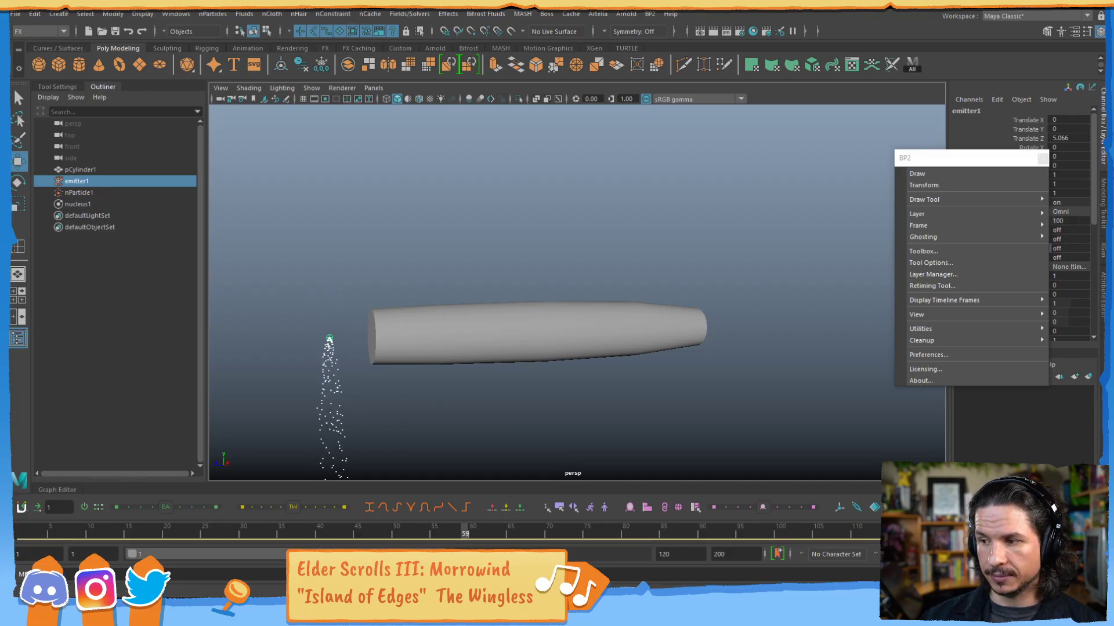
# Snap the emitter to the centre of the cylinder's wide end cap and replay the particle simulation.
pyautogui.moveTo(370, 345); pyautogui.dragTo(373, 339, button='middle')
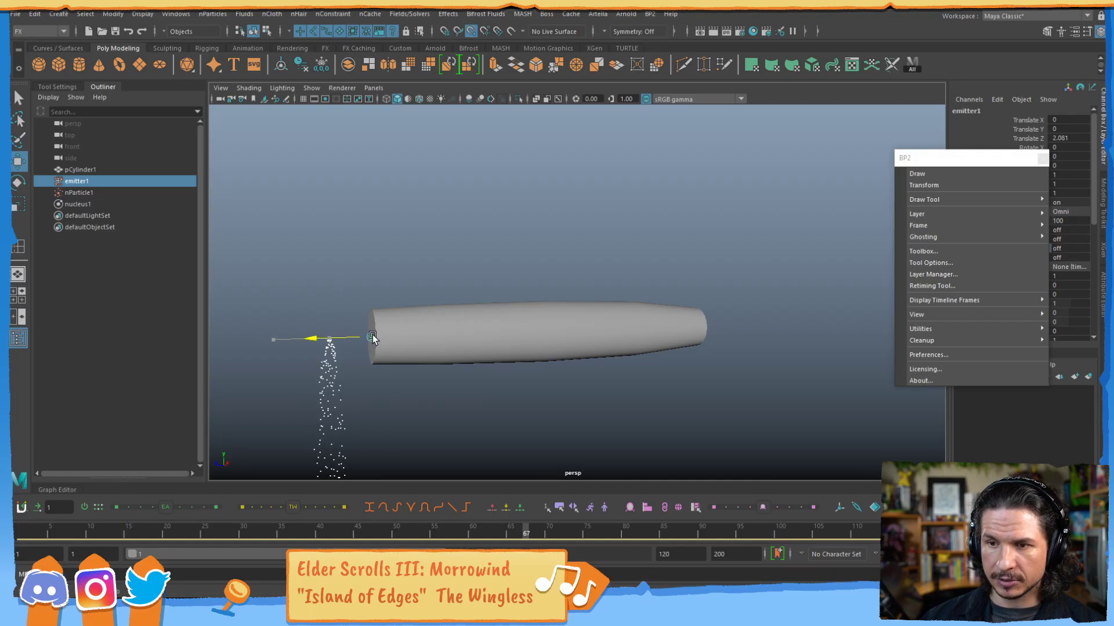
pyautogui.keyDown('alt'); pyautogui.moveTo(409, 368); pyautogui.dragTo(441, 387); pyautogui.keyUp('alt')
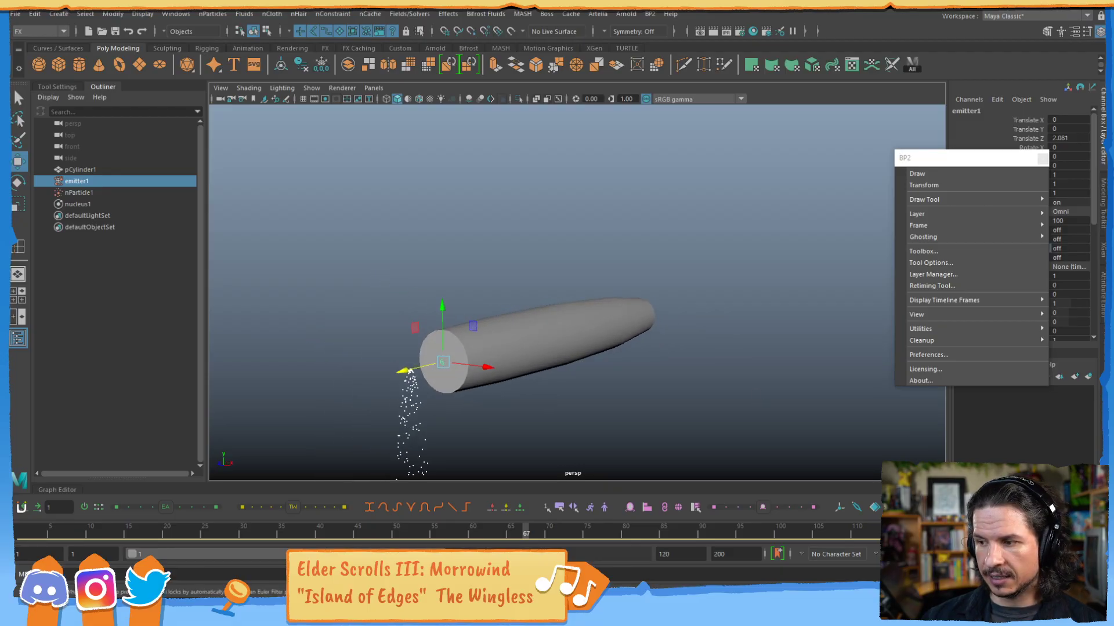
pyautogui.hotkey('alt', 'v')
pyautogui.press('Escape')
# Parent-constrain the emitter to the tapered cylinder using the Animation menu set's Parent constraint with Maintain Offset on and all translate and rotate axes.
pyautogui.keyDown('shift'); pyautogui.click(527, 343); pyautogui.keyUp('shift')
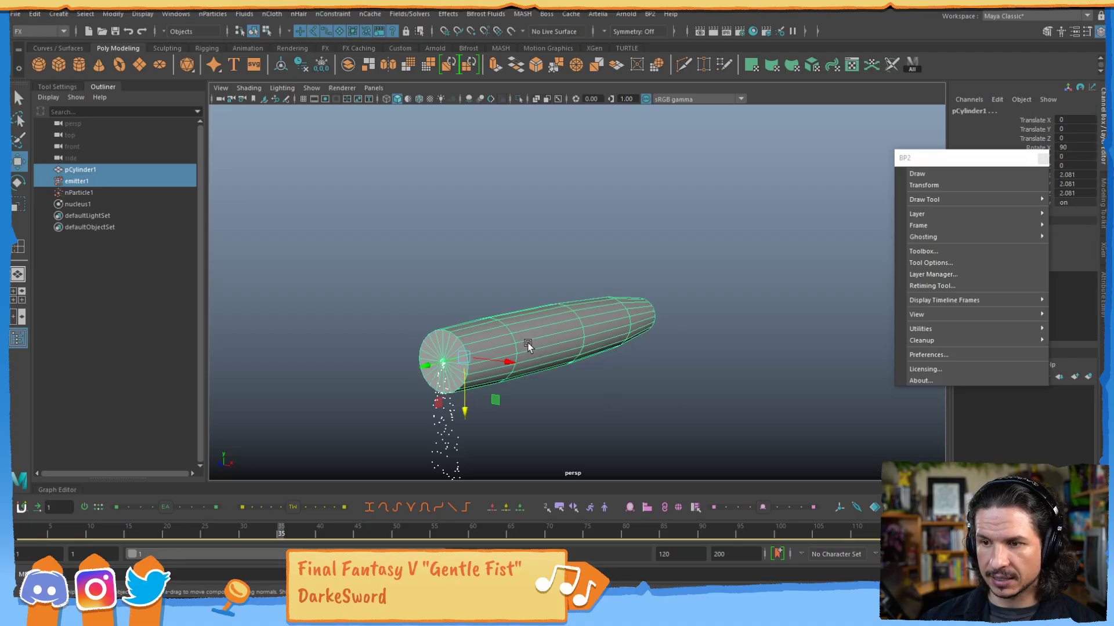
pyautogui.click(525, 384)
pyautogui.click(532, 342)
pyautogui.keyDown('alt'); pyautogui.moveTo(430, 368); pyautogui.dragTo(359, 368); pyautogui.keyUp('alt')
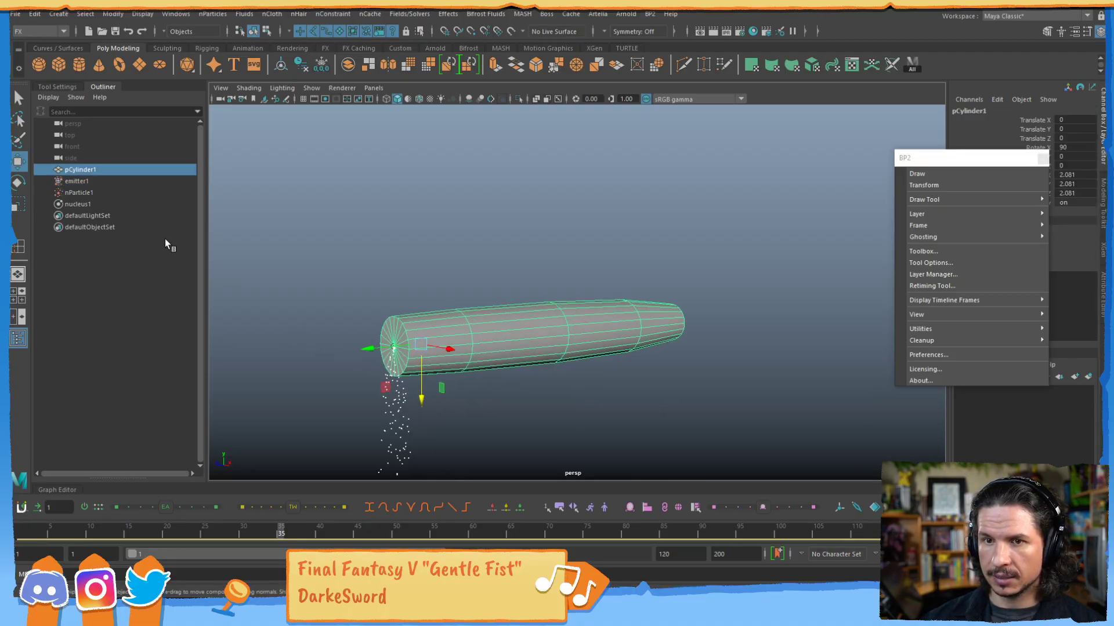
pyautogui.keyDown('ctrl'); pyautogui.click(90, 184); pyautogui.keyUp('ctrl')
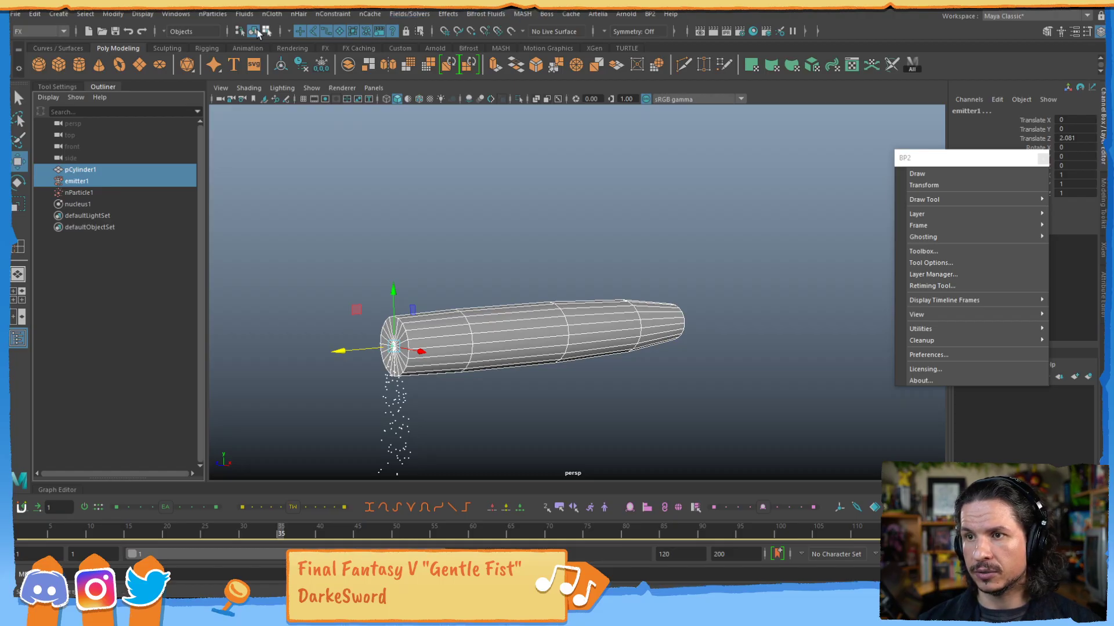
pyautogui.click(40, 31)
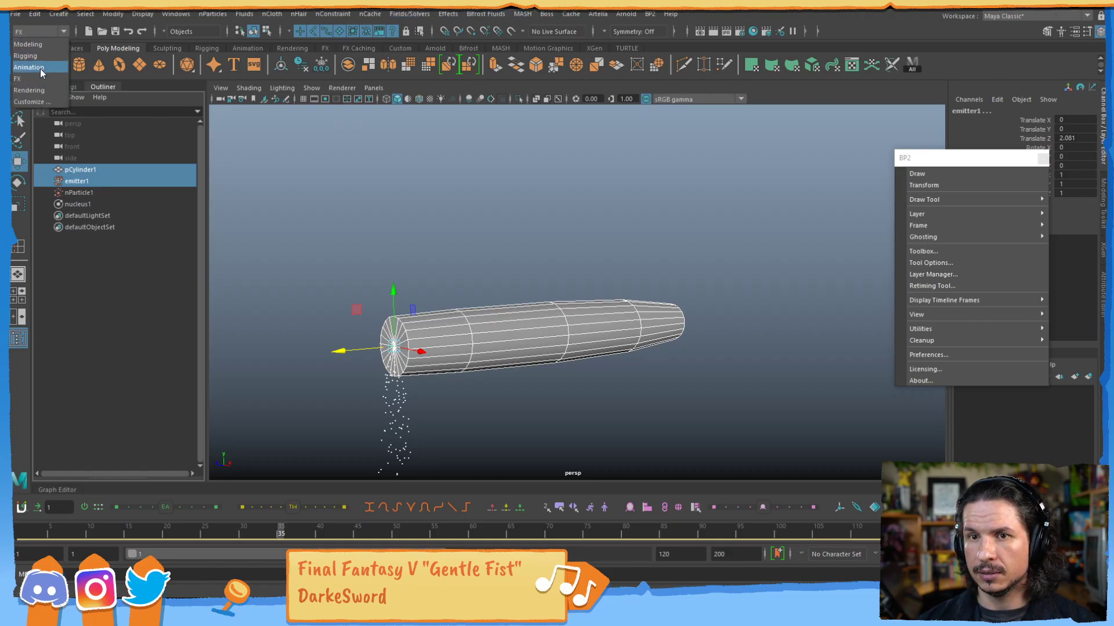
pyautogui.click(36, 63)
pyautogui.click(356, 13)
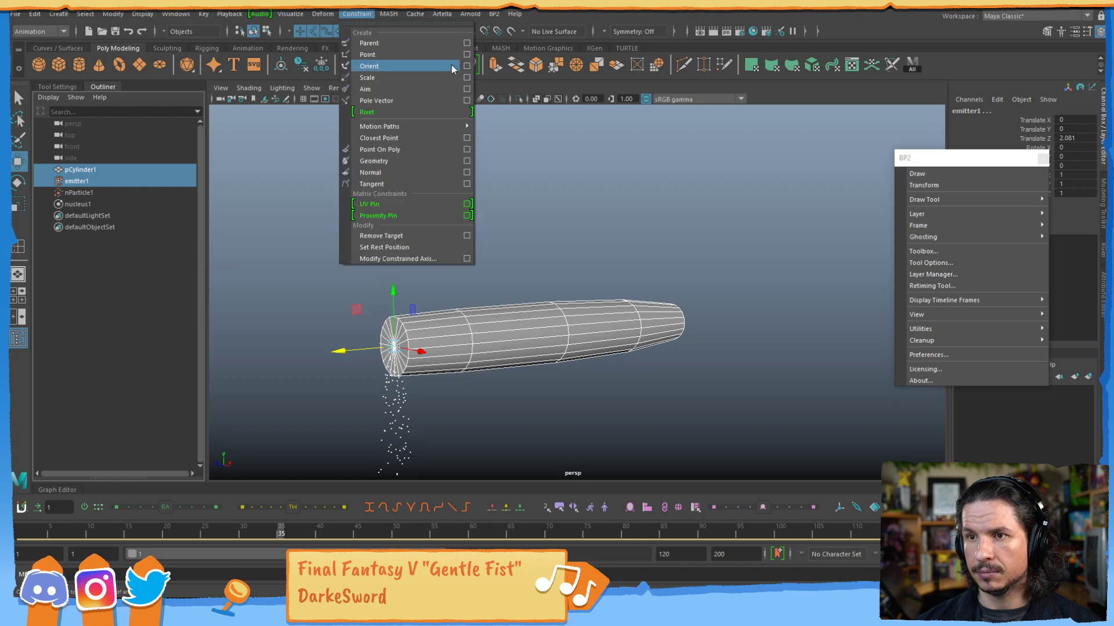
pyautogui.click(465, 44)
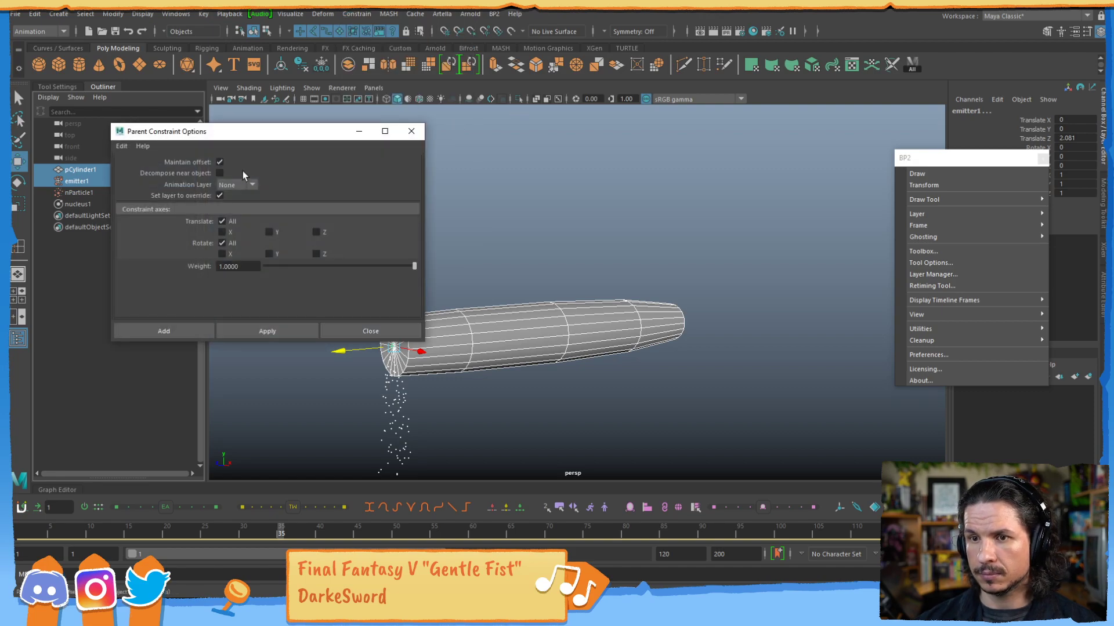
pyautogui.click(169, 331)
# Test-move the cylinder to check that the emitter follows it, and undo the move.
pyautogui.click(510, 356)
pyautogui.moveTo(443, 343); pyautogui.dragTo(478, 315)
pyautogui.hotkey('ctrl', 'z')
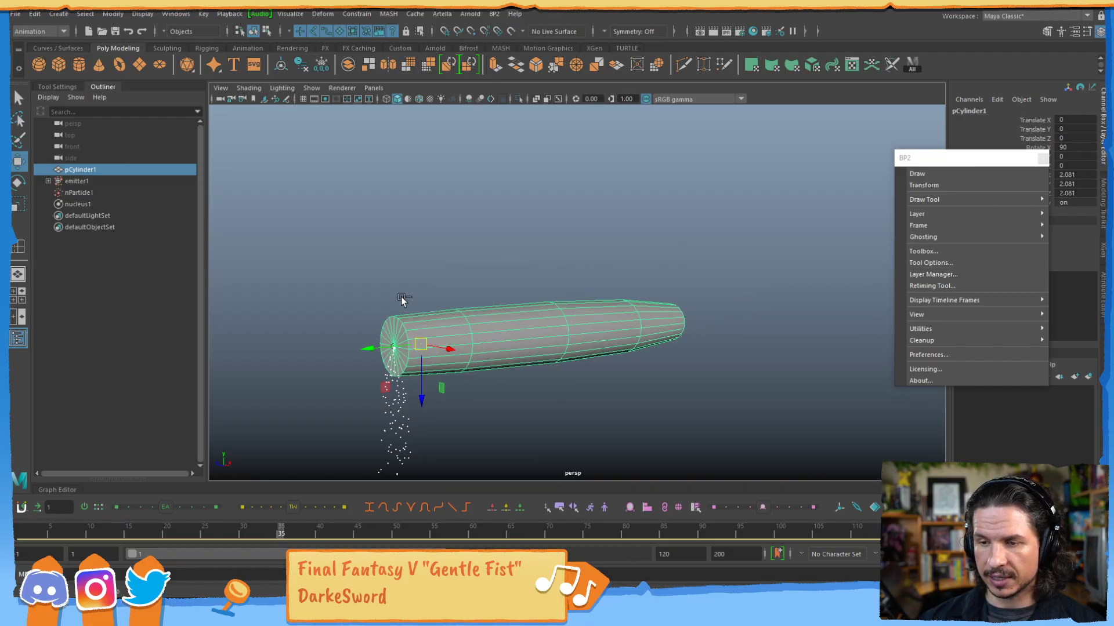
# Select the emitter, replay the particle simulation from frame 1, and close the floating BP2 window.
pyautogui.click(89, 182)
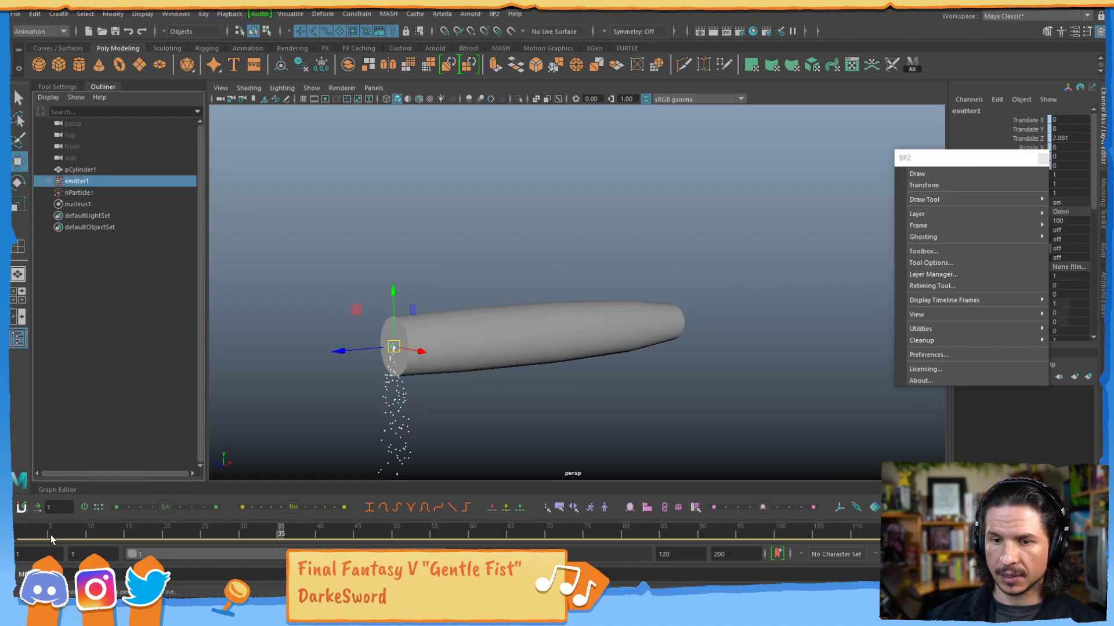
pyautogui.hotkey('alt', 'shift', 'v')
pyautogui.keyDown('alt'); pyautogui.moveTo(791, 319); pyautogui.dragTo(557, 331); pyautogui.keyUp('alt')
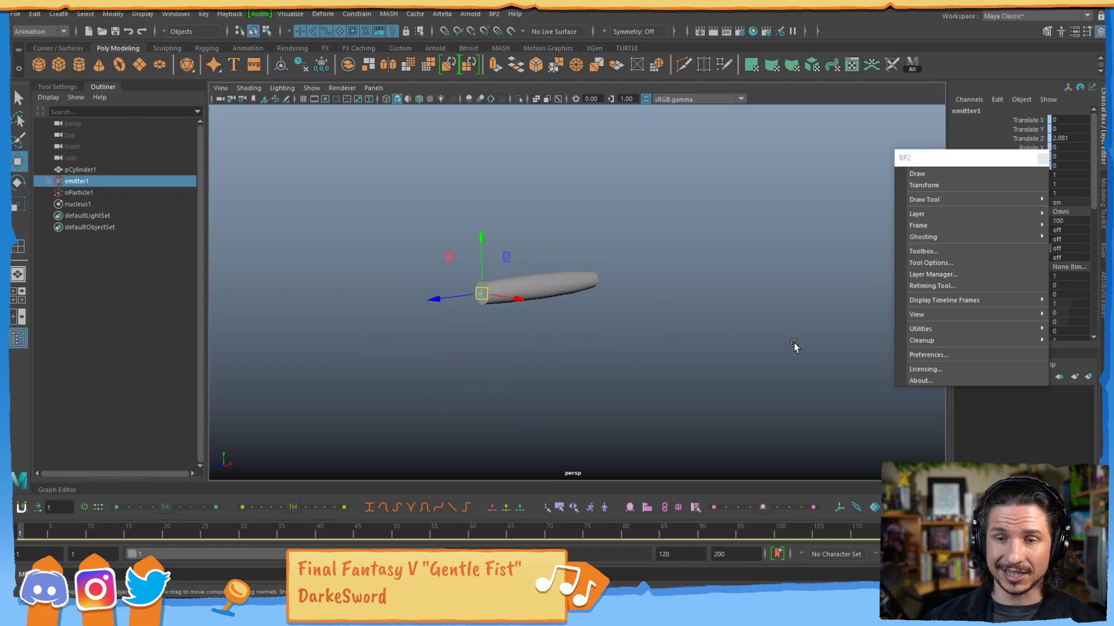
pyautogui.hotkey('alt', 'v')
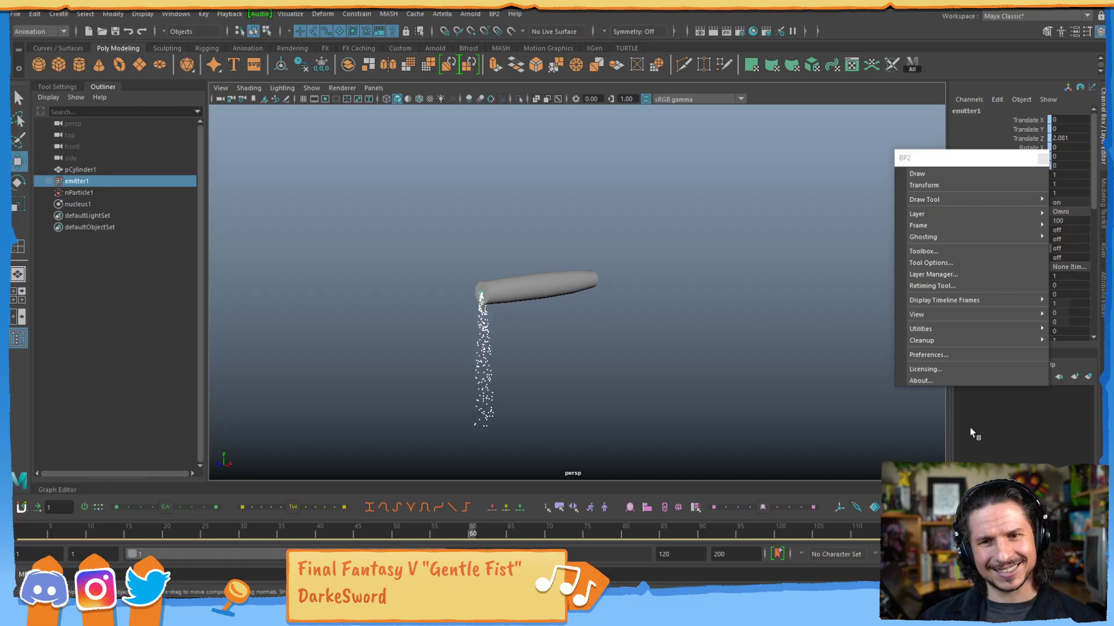
pyautogui.hotkey('alt', 'v')
pyautogui.moveTo(954, 162); pyautogui.dragTo(713, 196)
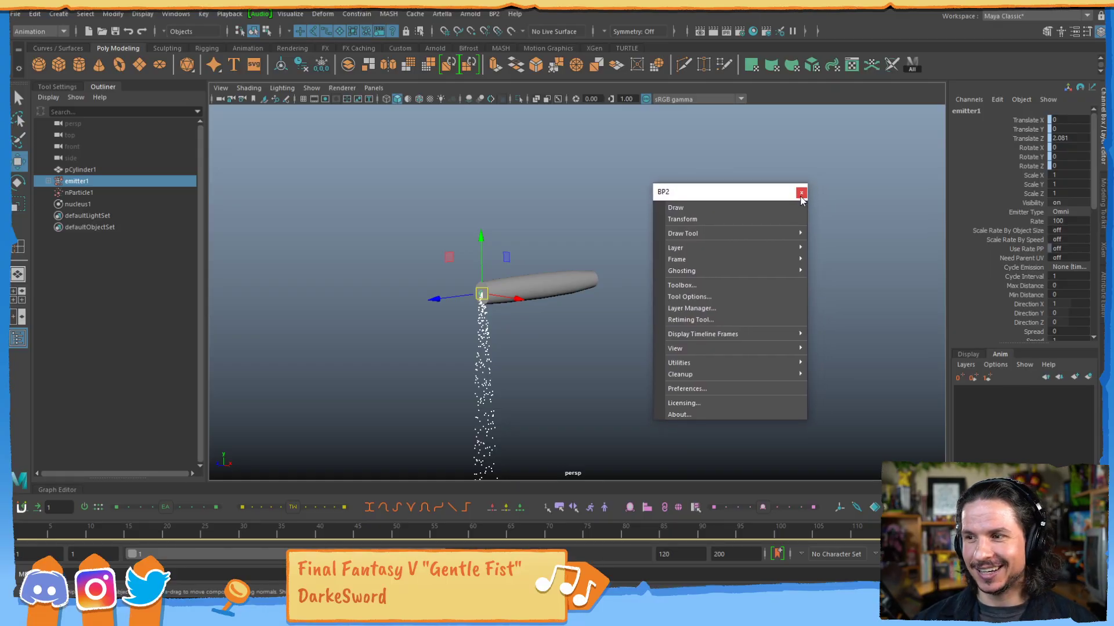
pyautogui.click(802, 193)
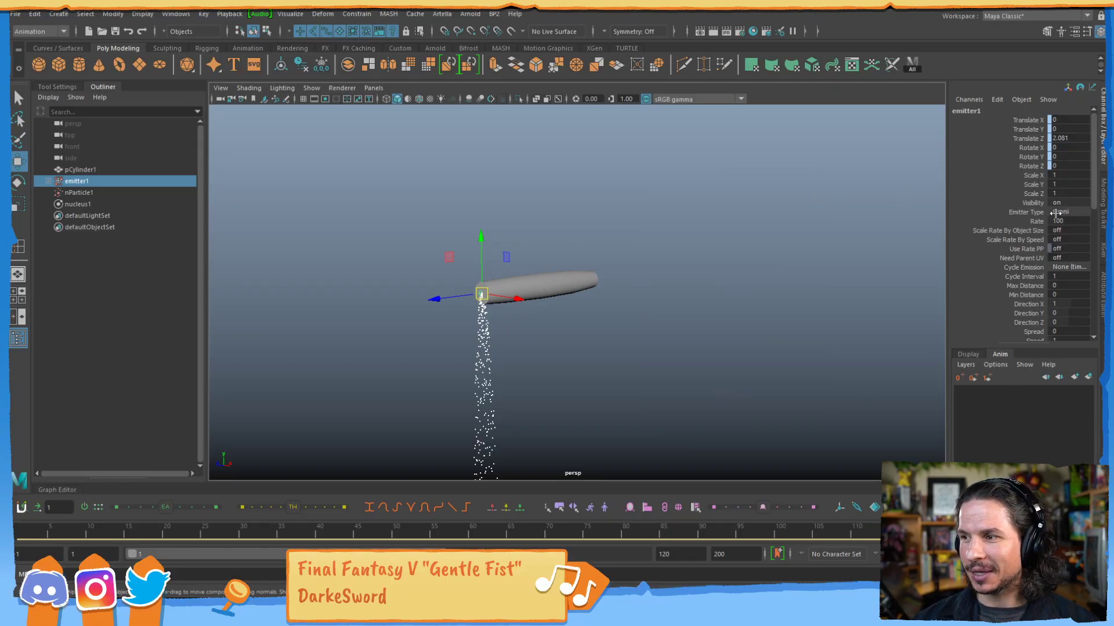
# Set the Y gravity direction of nucleus1 to 1 in its attributes and replay the particle simulation.
pyautogui.hotkey('ctrl', 'a')
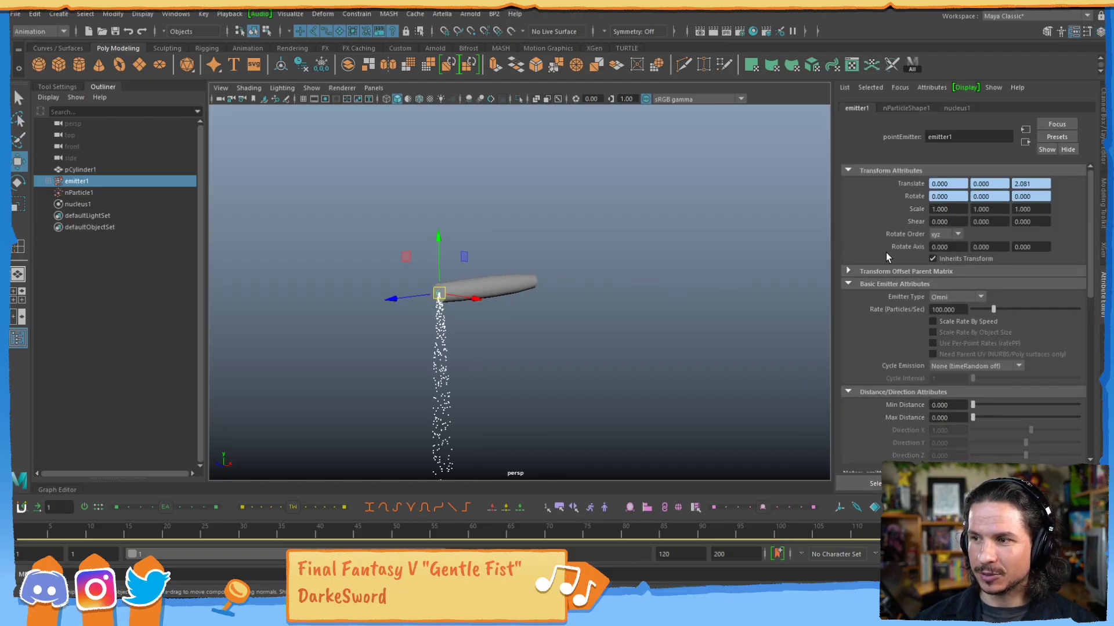
pyautogui.click(908, 109)
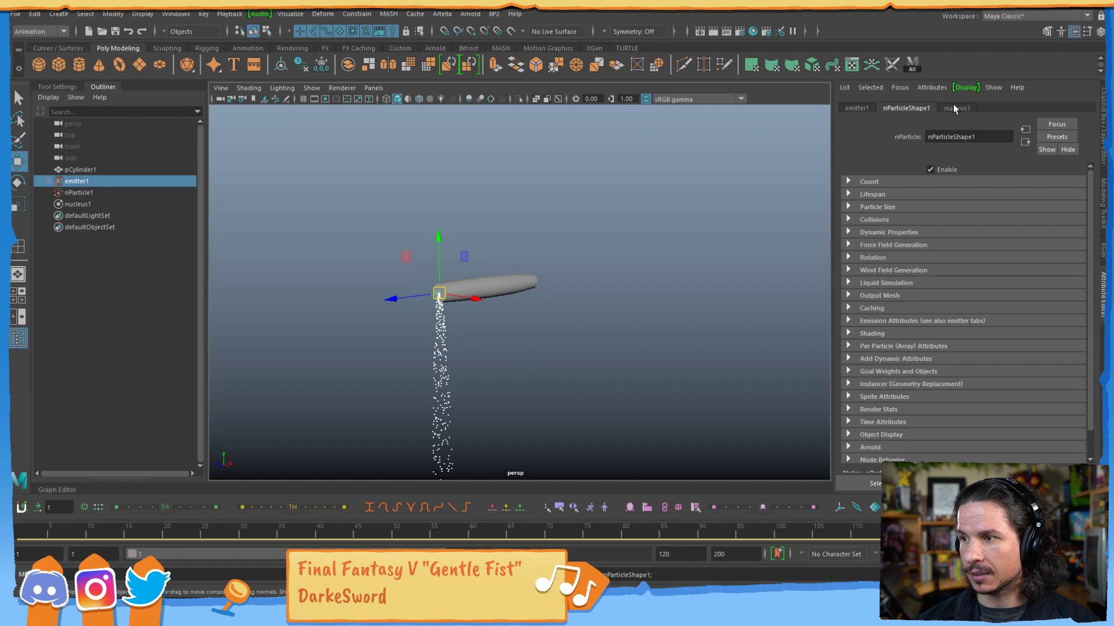
pyautogui.click(954, 107)
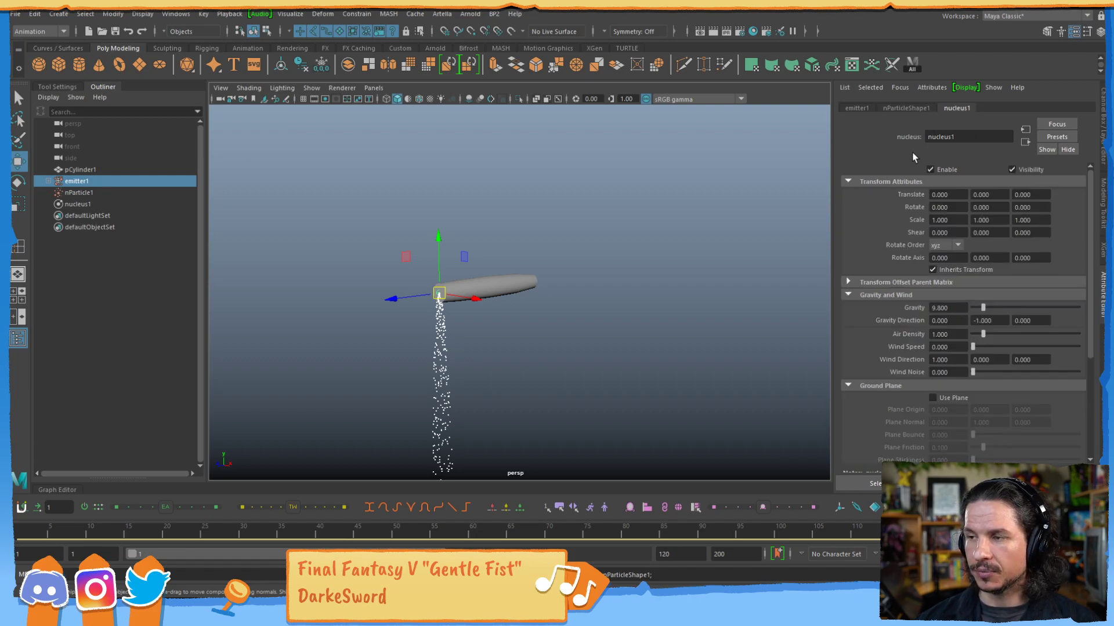
pyautogui.click(921, 109)
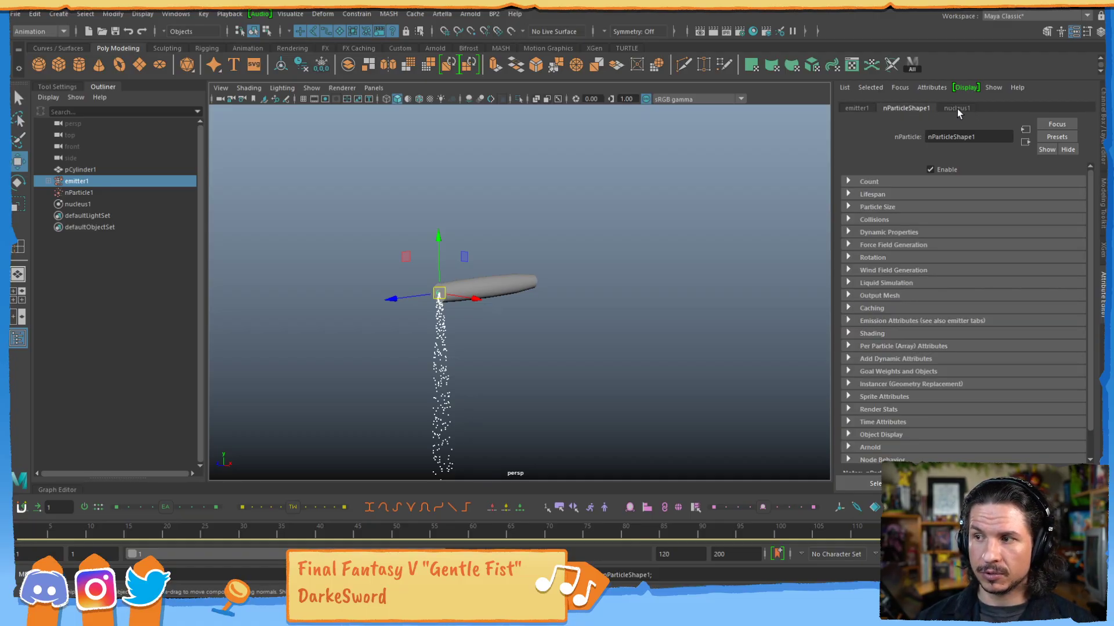
pyautogui.click(958, 108)
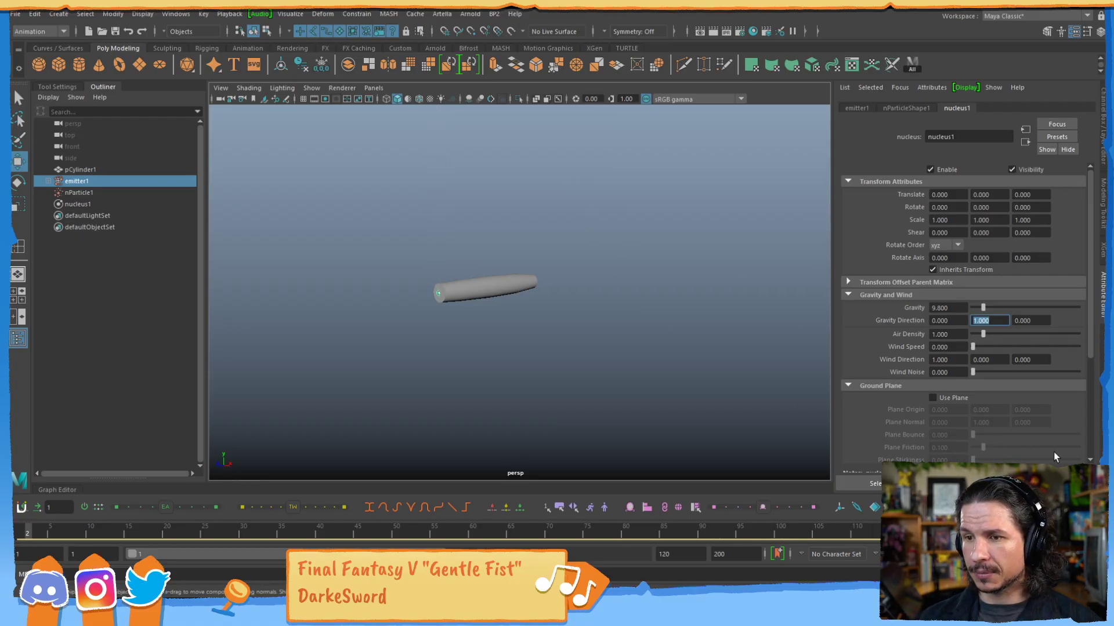
pyautogui.hotkey('alt', 'v')
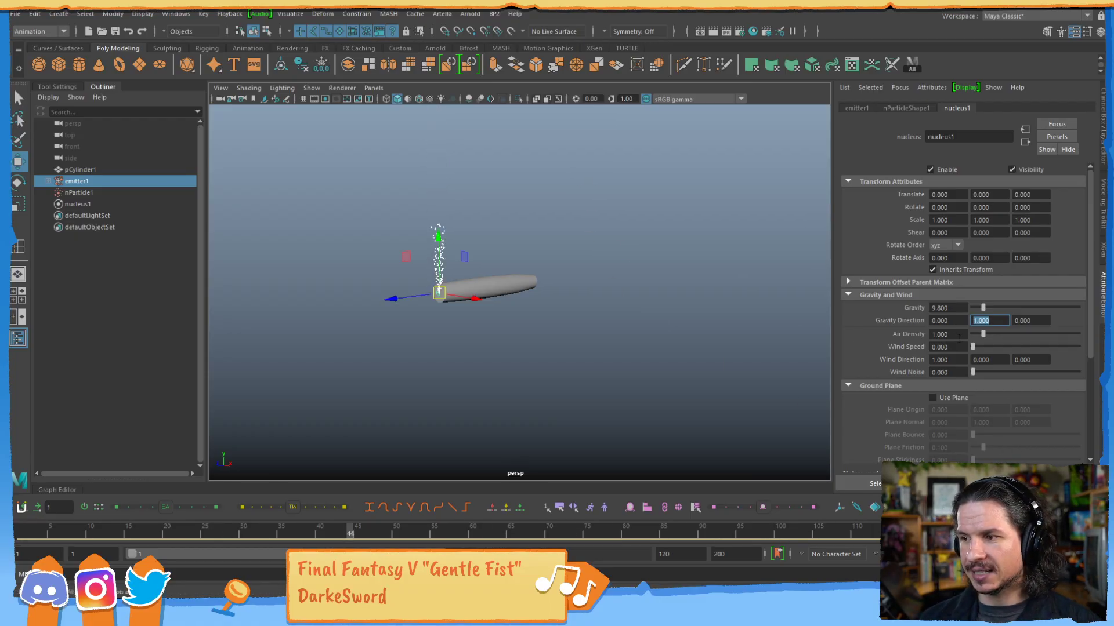
# Reduce the nucleus gravity strength to 4 and replay the particle simulation.
pyautogui.moveTo(952, 308); pyautogui.dragTo(894, 323)
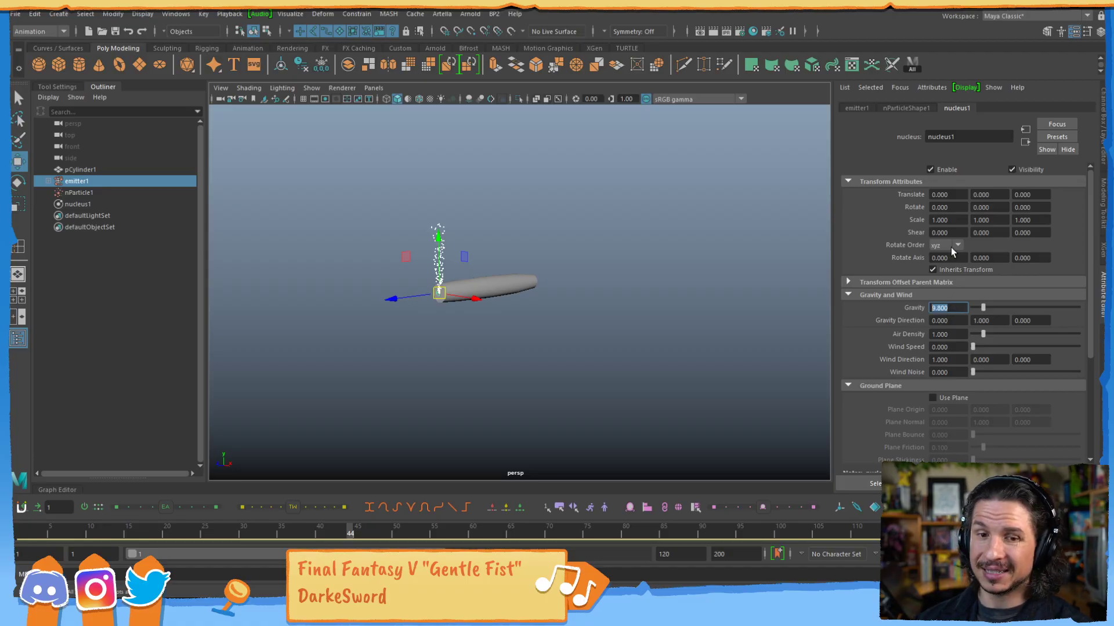
pyautogui.click(921, 107)
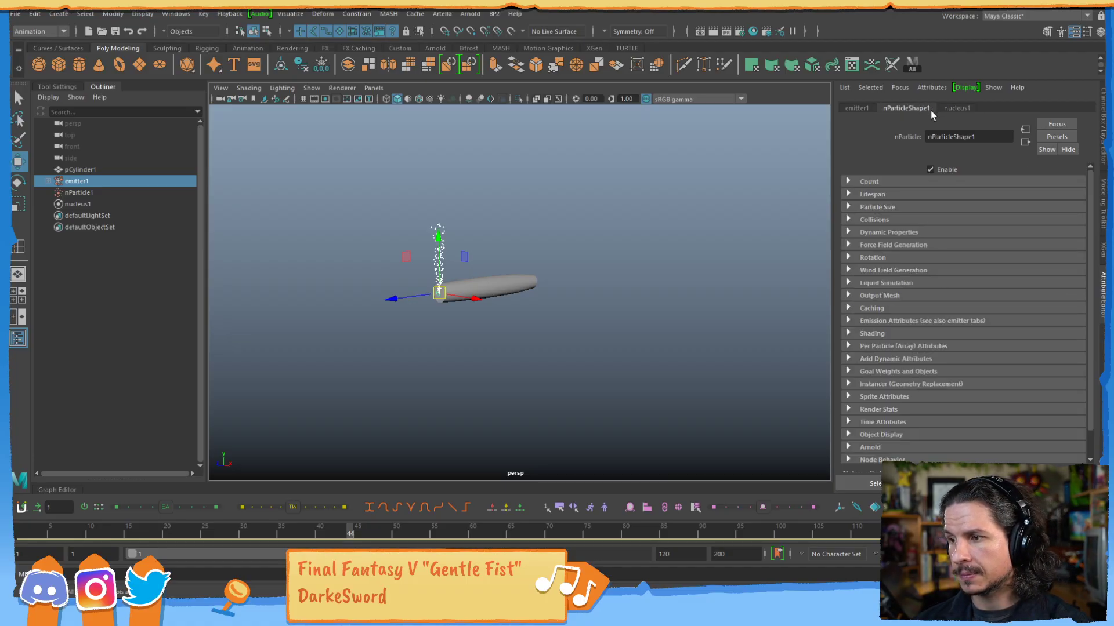
pyautogui.click(954, 109)
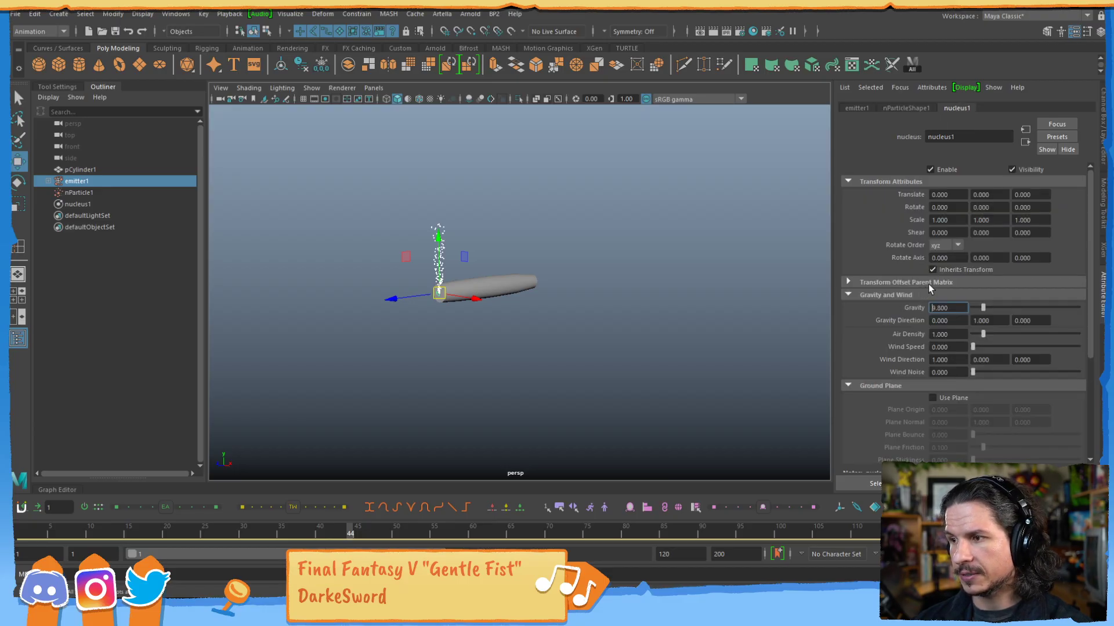
pyautogui.moveTo(959, 310); pyautogui.dragTo(904, 308)
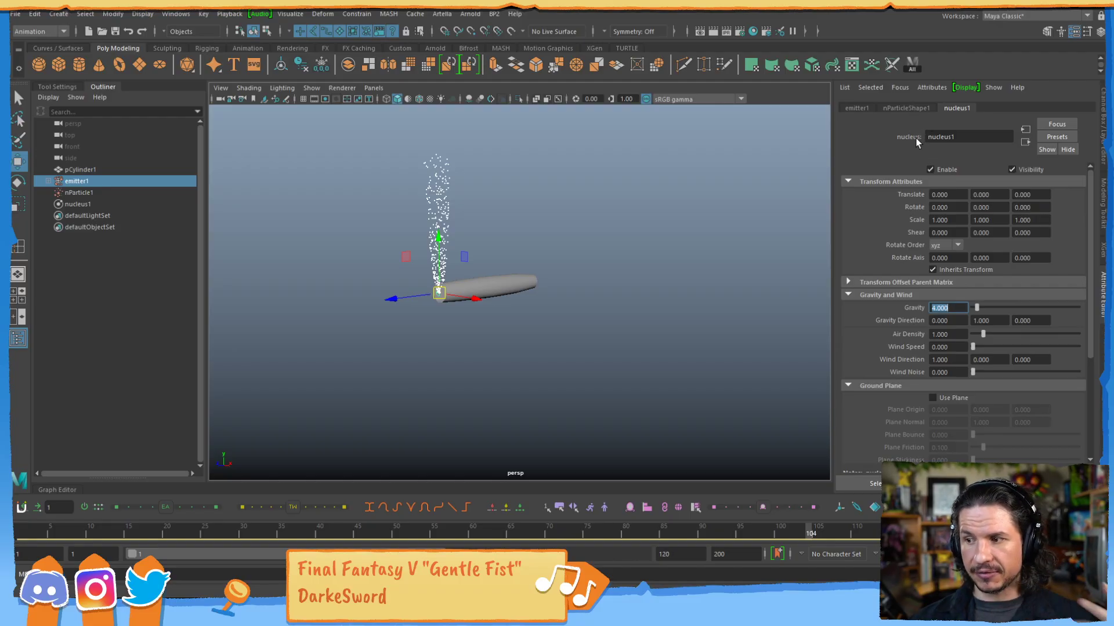
# Expand the Lifespan settings of nParticleShape1 and examine its Lifespan Mode options.
pyautogui.click(905, 109)
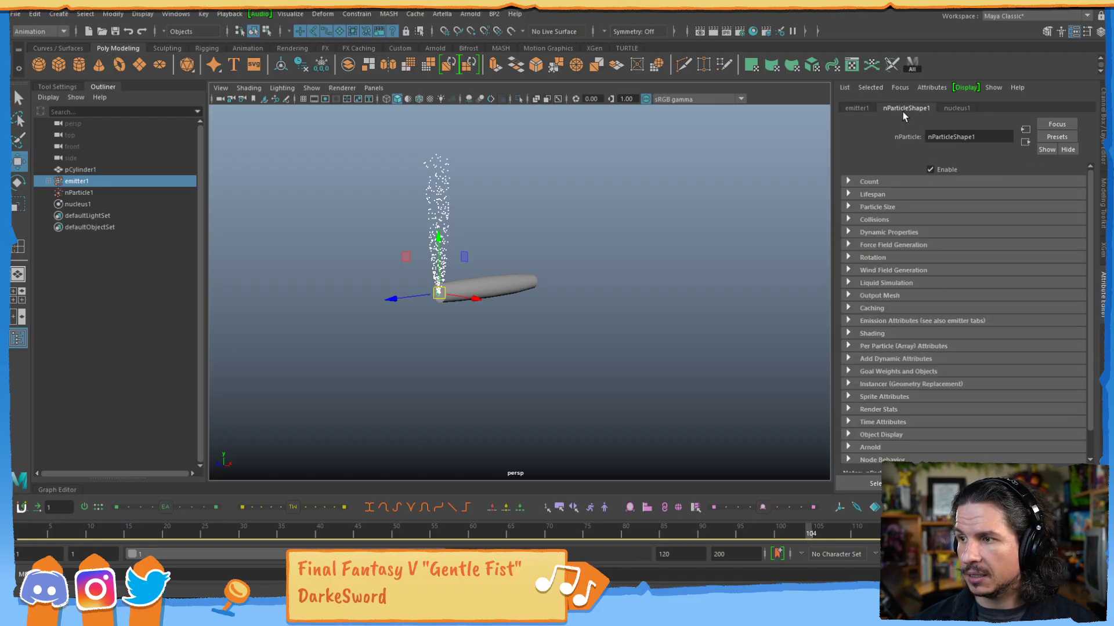
pyautogui.click(848, 182)
pyautogui.click(853, 182)
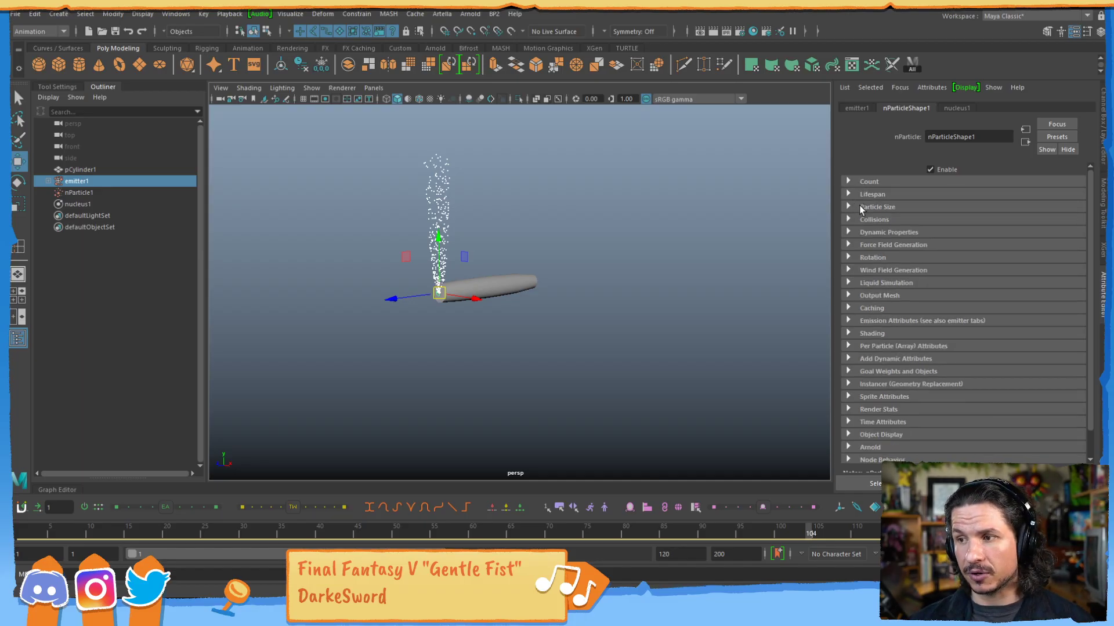
pyautogui.click(849, 197)
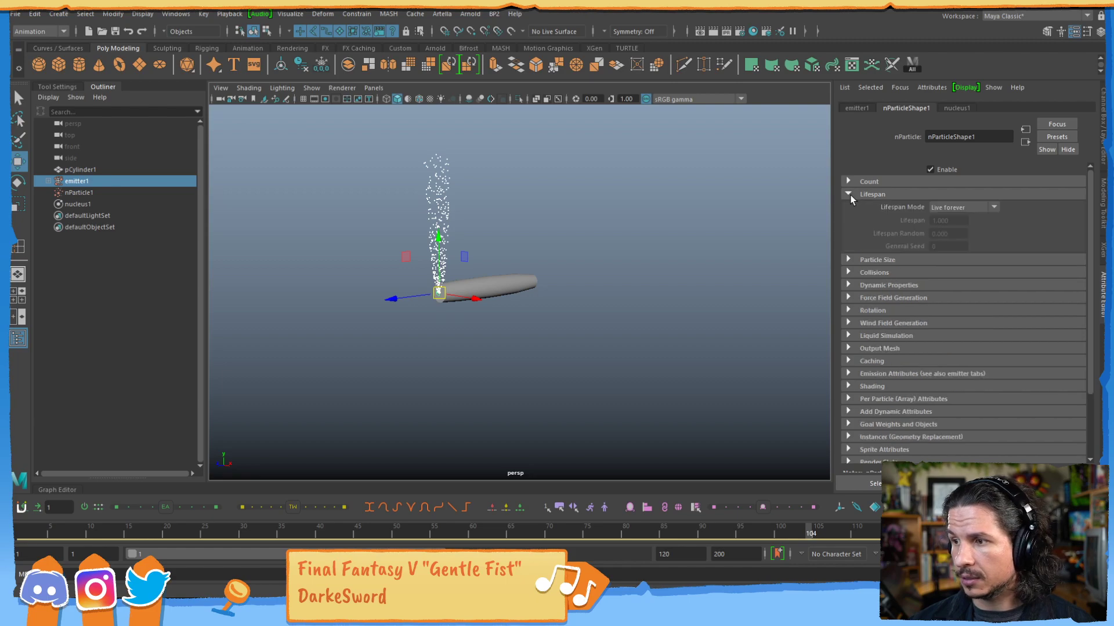
pyautogui.click(947, 207)
pyautogui.click(948, 216)
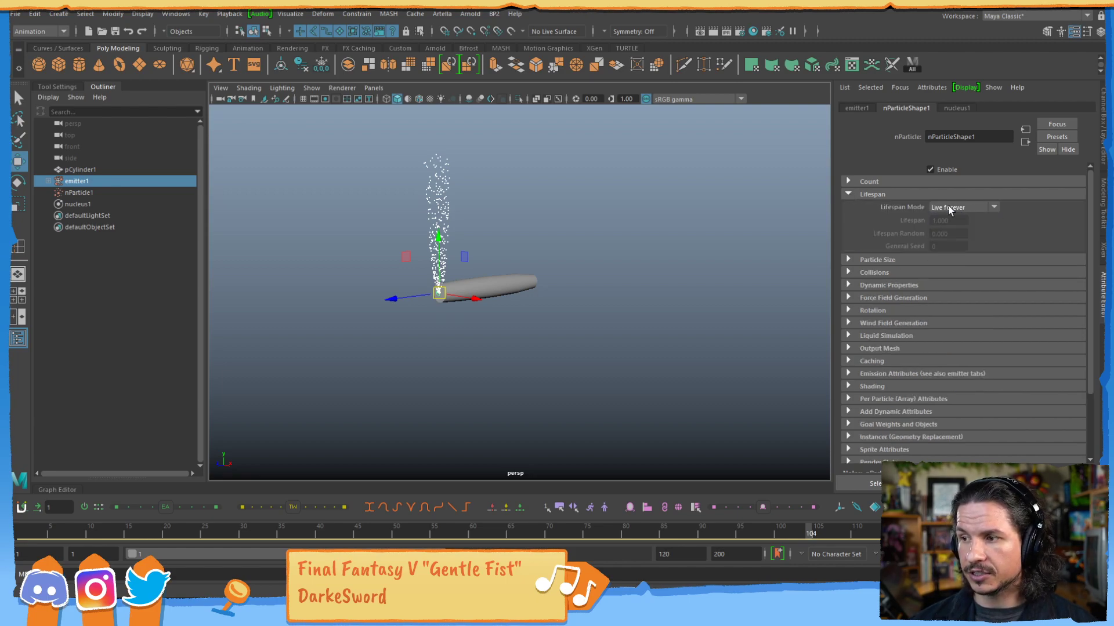
# Extend the playback range to frame 1000, play the particle simulation, and return to the first frame.
pyautogui.doubleClick(687, 554)
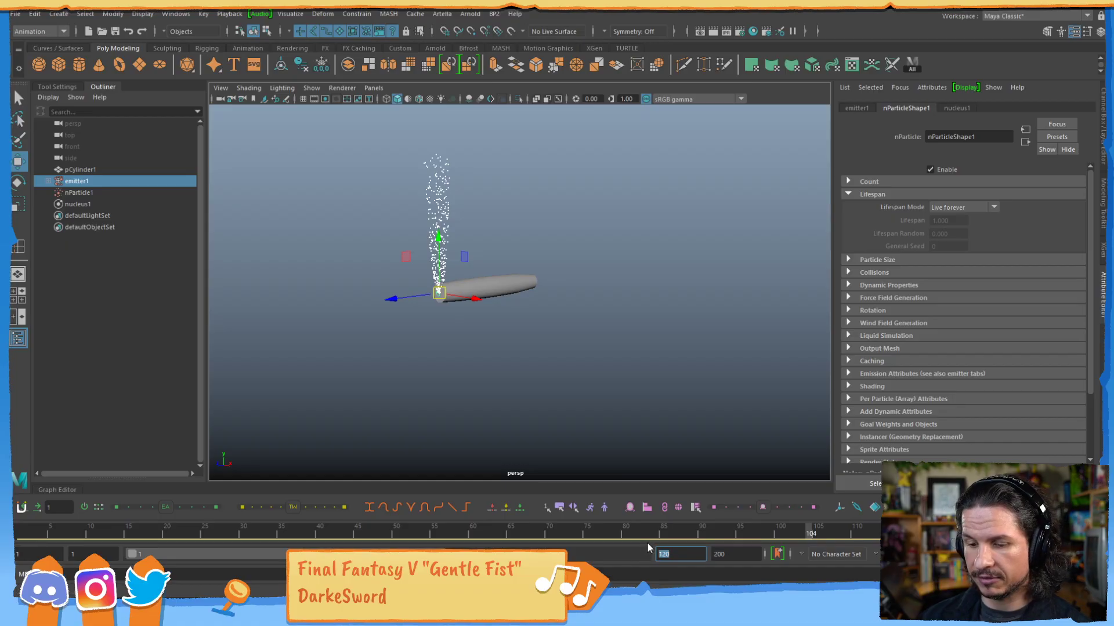
pyautogui.write('1000')
pyautogui.press('Return')
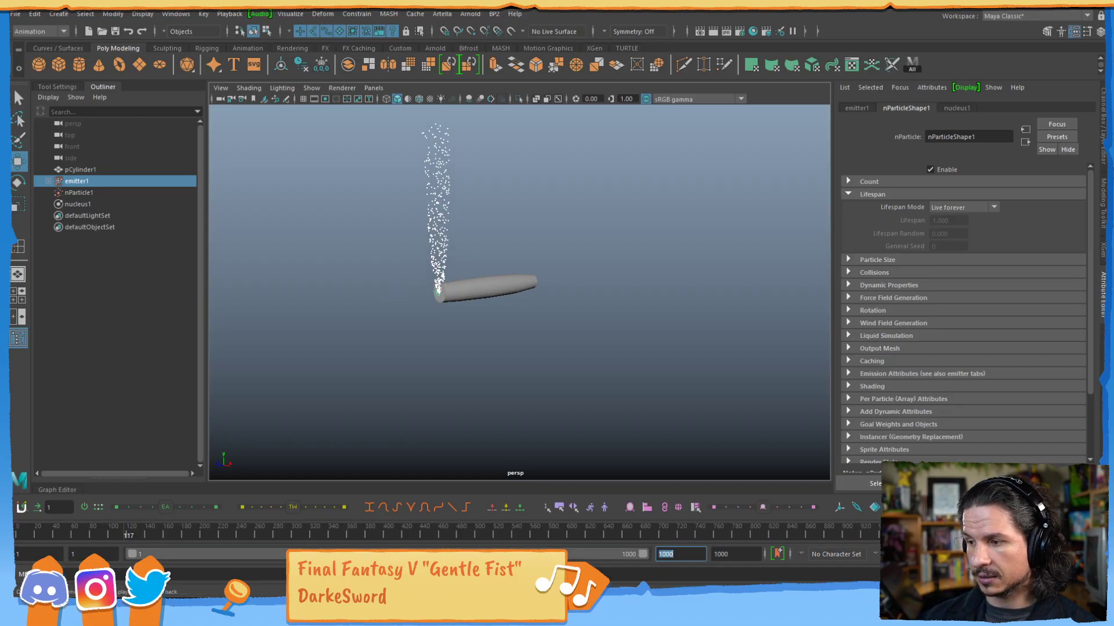
pyautogui.keyDown('alt'); pyautogui.moveTo(621, 206); pyautogui.dragTo(490, 344); pyautogui.keyUp('alt')
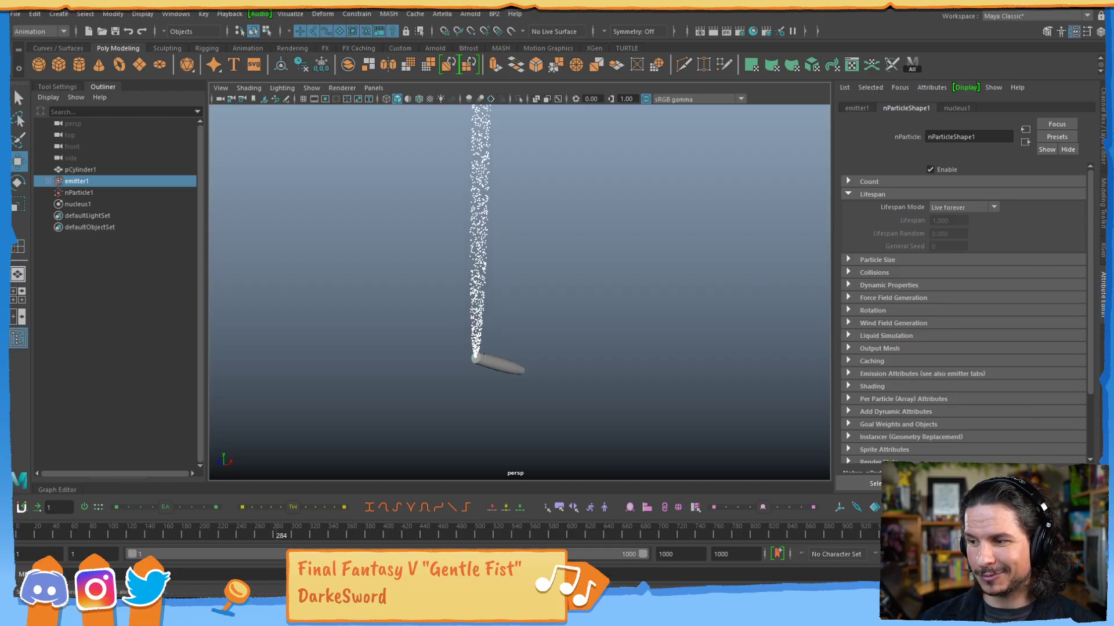
pyautogui.press('Escape')
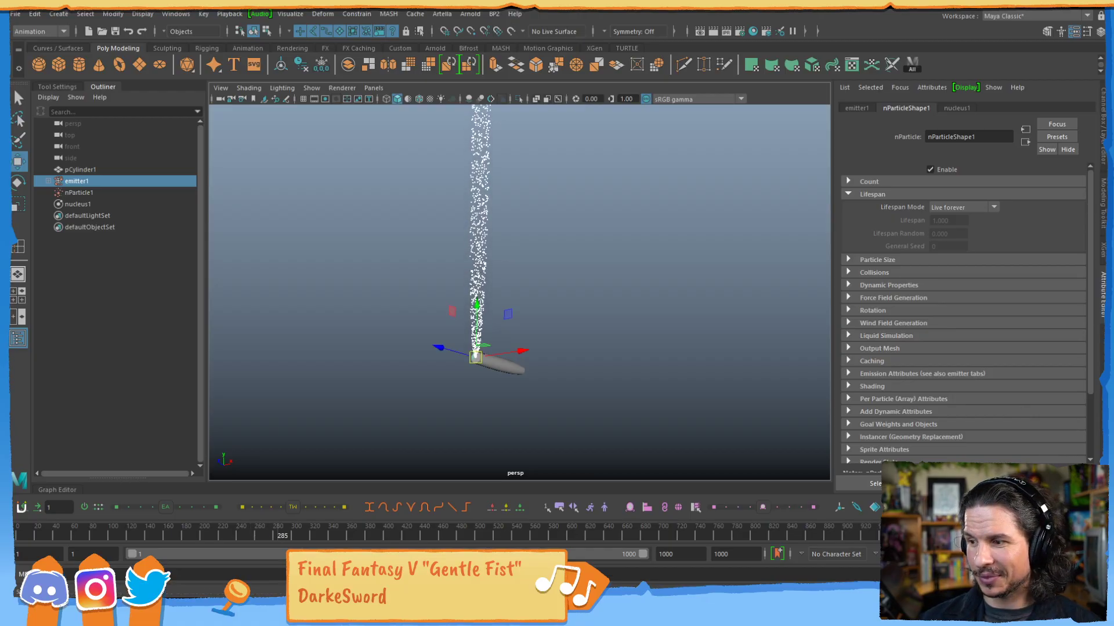
pyautogui.hotkey('alt', 'shift', 'v')
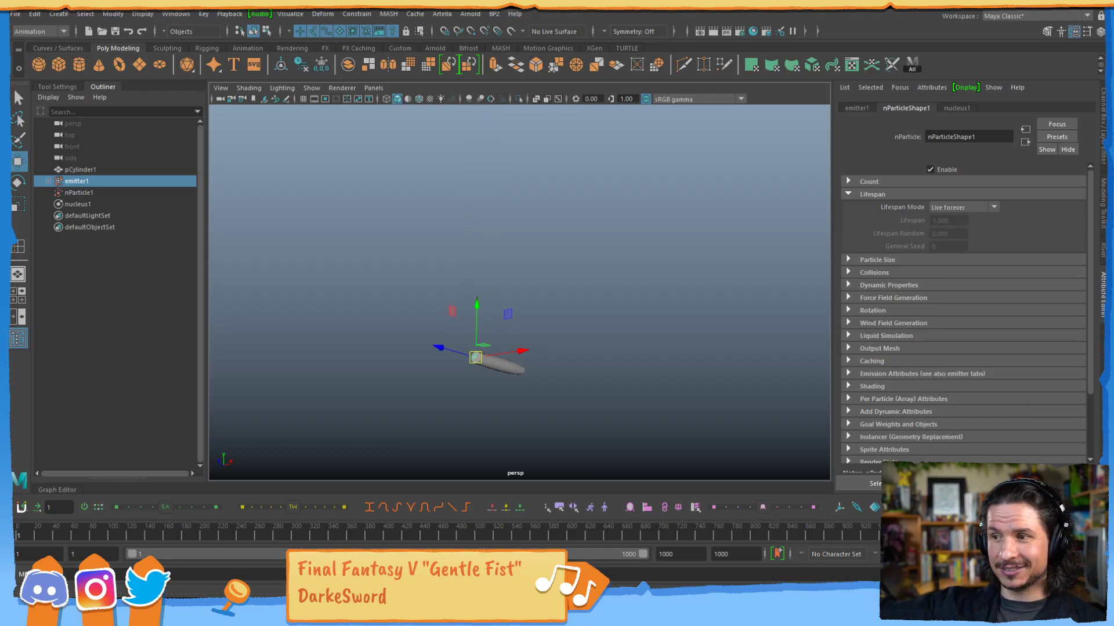
# Set the particles' Lifespan Mode to Random range with Lifespan 30 and Lifespan Random 10, and replay the simulation.
pyautogui.click(974, 208)
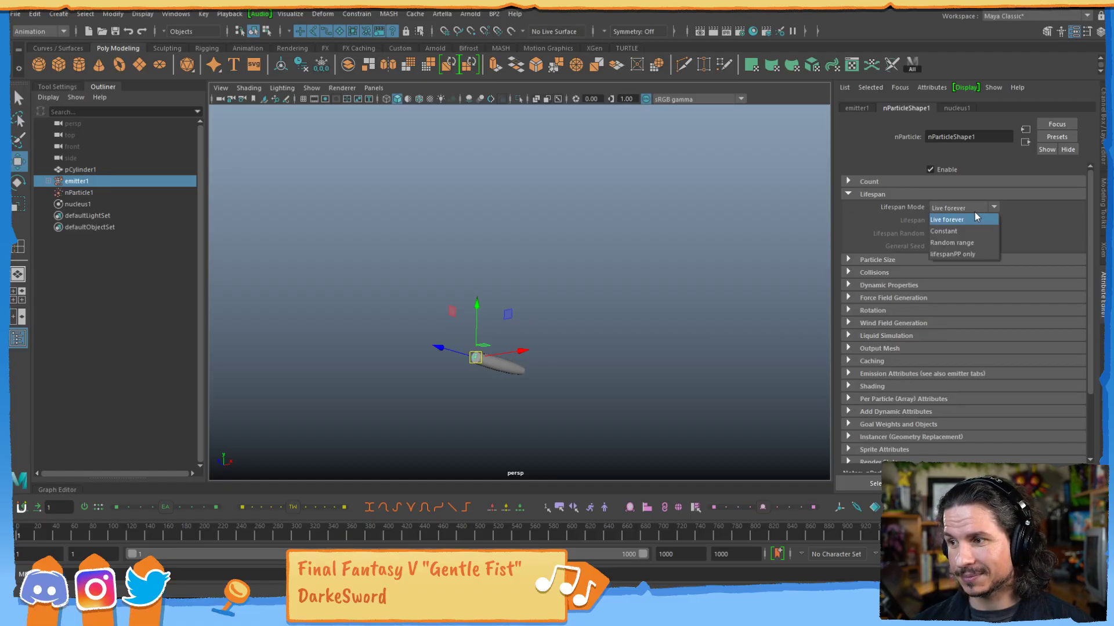
pyautogui.click(969, 243)
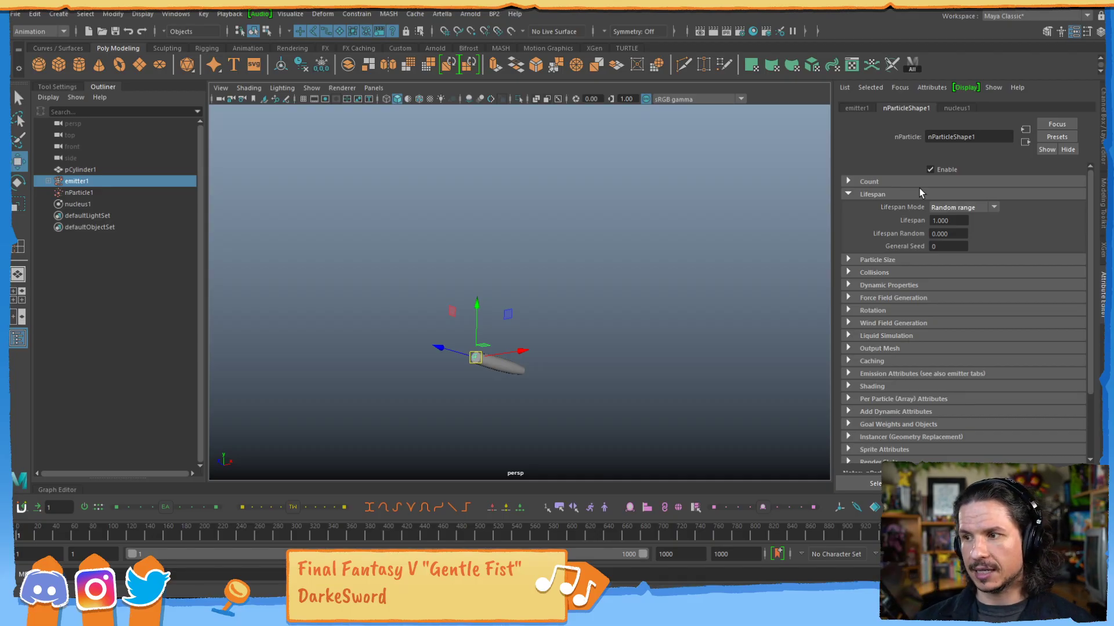
pyautogui.keyDown('alt'); pyautogui.moveTo(611, 315); pyautogui.dragTo(611, 338); pyautogui.keyUp('alt')
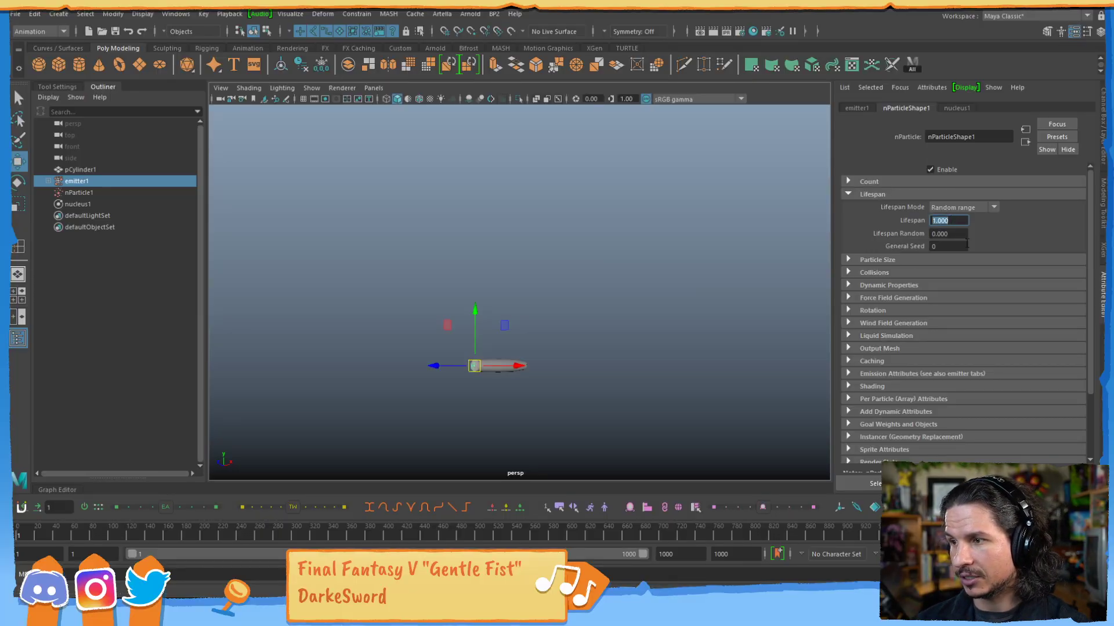
pyautogui.write('4')
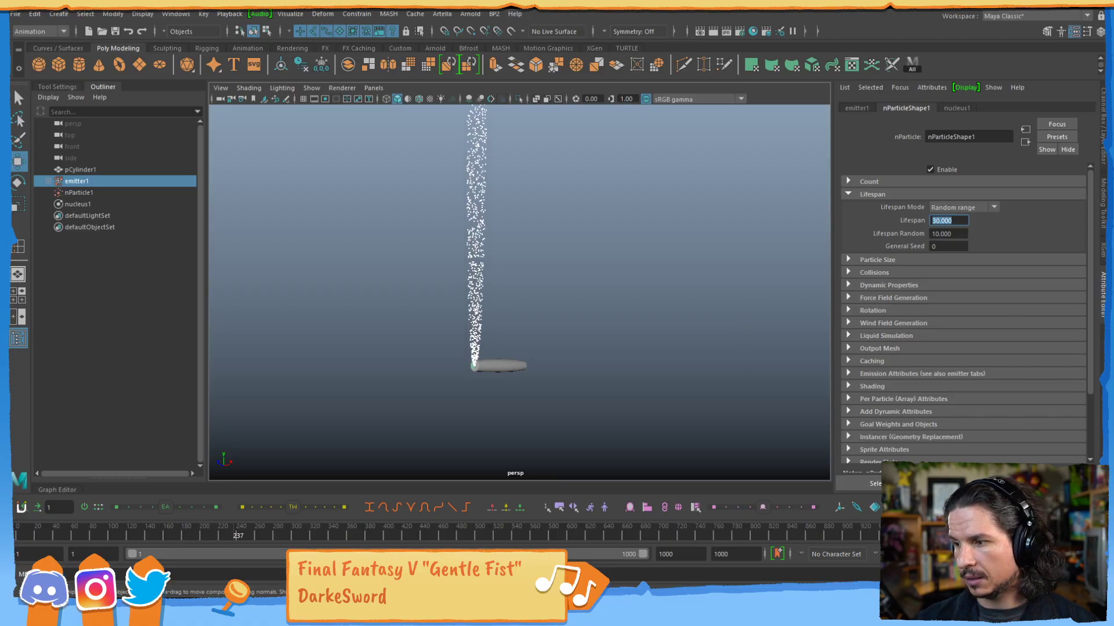
pyautogui.press('Escape')
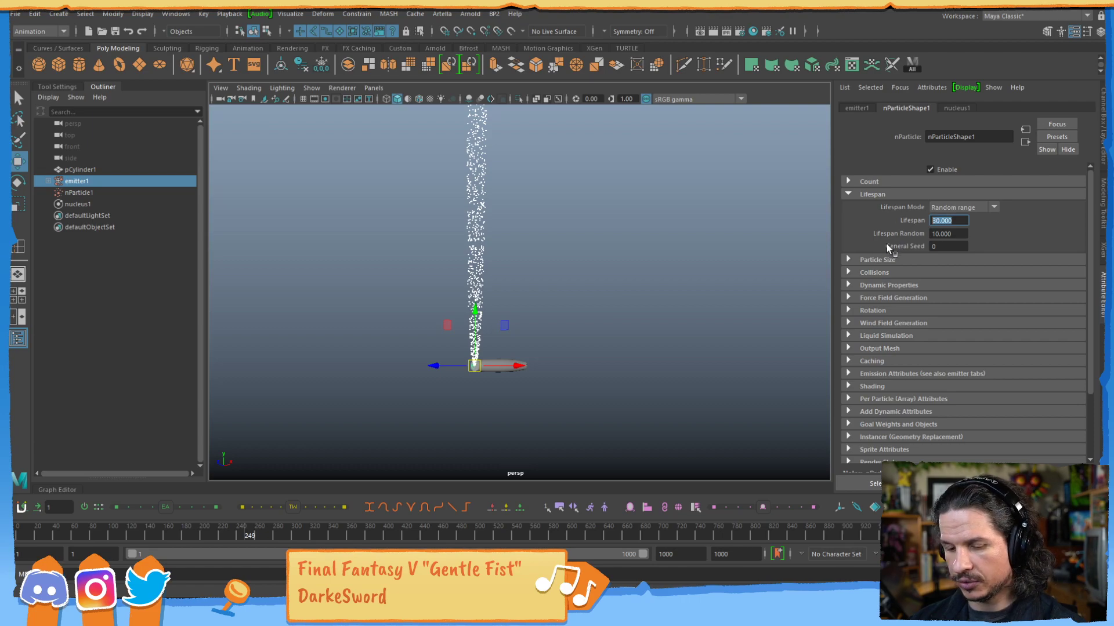
# Set the particles' Lifespan to 4 and Lifespan Random to 2, and replay the simulation while viewing the cylinder's emitting end closely.
pyautogui.write('4')
pyautogui.press('Tab')
pyautogui.click(993, 534)
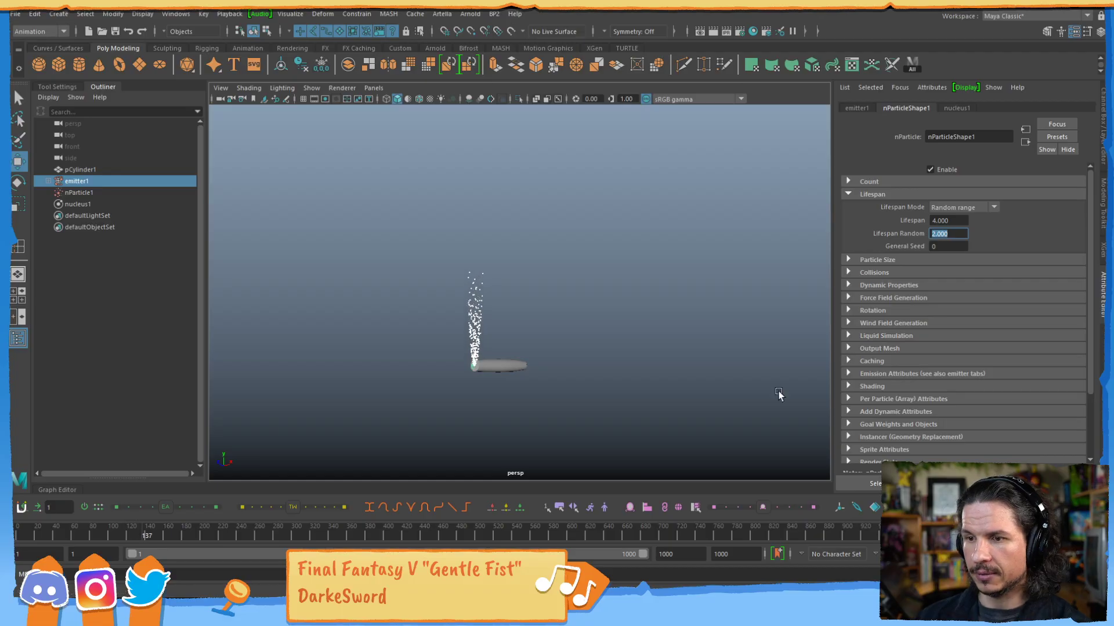
pyautogui.keyDown('alt'); pyautogui.moveTo(524, 332); pyautogui.dragTo(422, 342); pyautogui.keyUp('alt')
pyautogui.keyDown('alt'); pyautogui.moveTo(422, 342); pyautogui.dragTo(780, 306, button='right'); pyautogui.keyUp('alt')
pyautogui.moveTo(556, 328)
pyautogui.keyDown('alt'); pyautogui.mouseDown(button='right')
pyautogui.moveTo(572, 365)
pyautogui.moveTo(661, 313)
pyautogui.moveTo(562, 345)
pyautogui.mouseUp(button='right'); pyautogui.keyUp('alt')
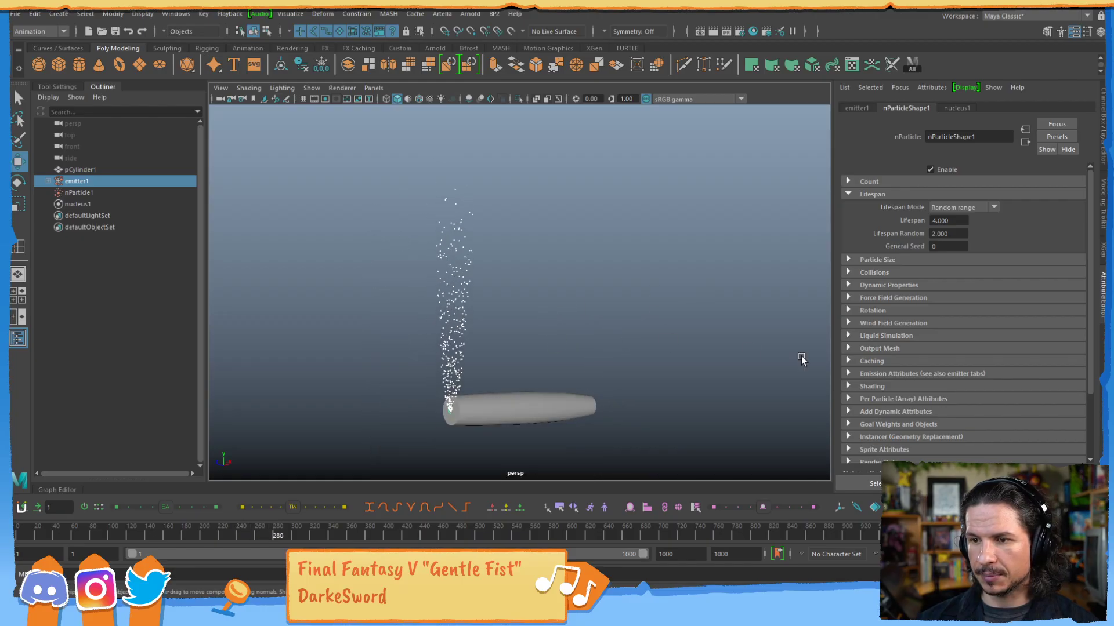
pyautogui.press('w')
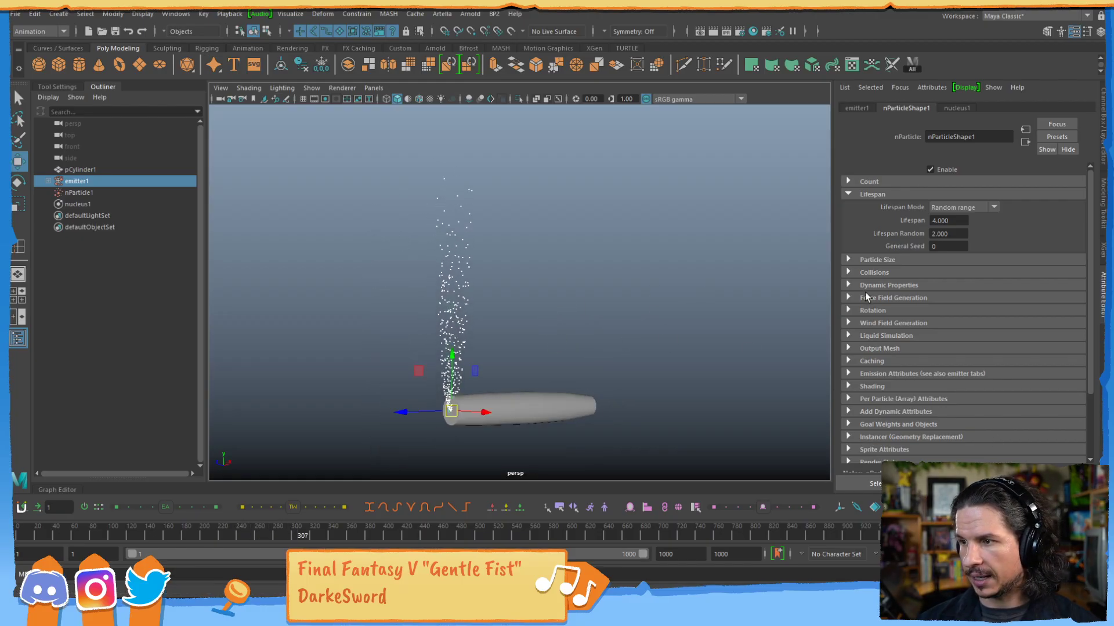
# Expand the Particle Size settings, set the Radius to 10.330, and replay the simulation.
pyautogui.click(854, 261)
pyautogui.moveTo(976, 270); pyautogui.dragTo(1027, 271)
pyautogui.click(994, 535)
pyautogui.click(1050, 535)
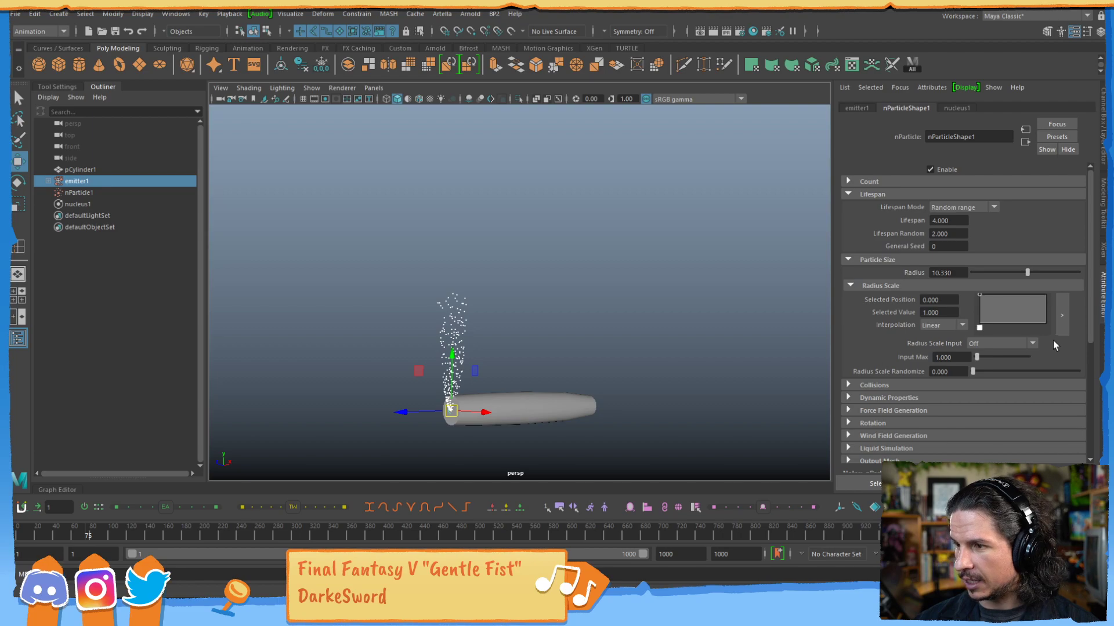
# Examine the Dynamic Properties and Liquid Simulation settings of nParticleShape1.
pyautogui.moveTo(1089, 328); pyautogui.dragTo(1087, 406)
pyautogui.click(849, 240)
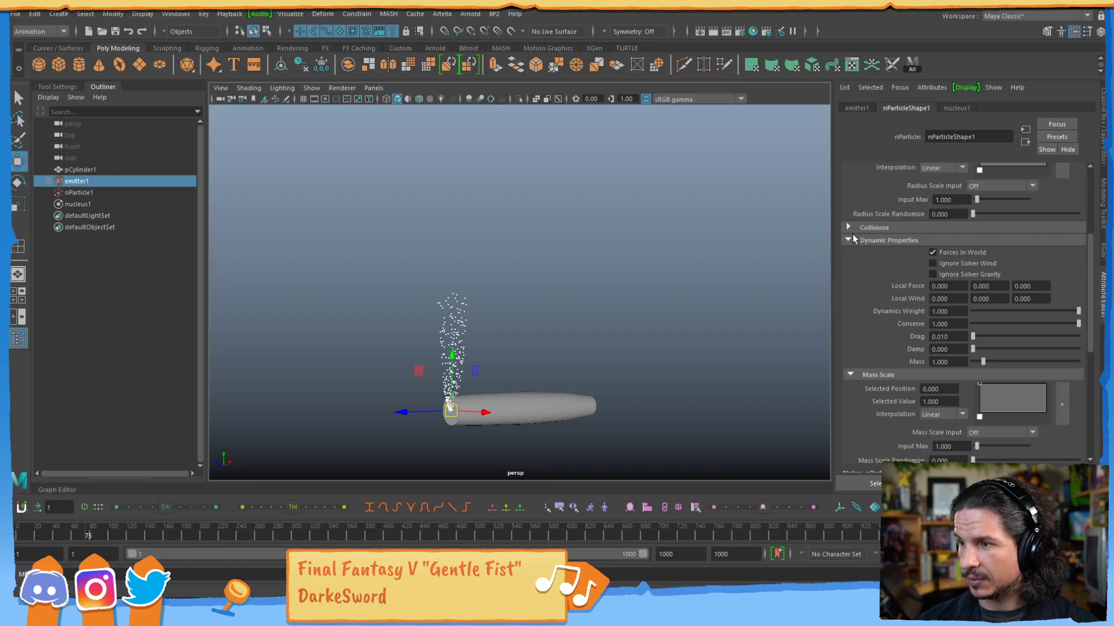
pyautogui.click(850, 238)
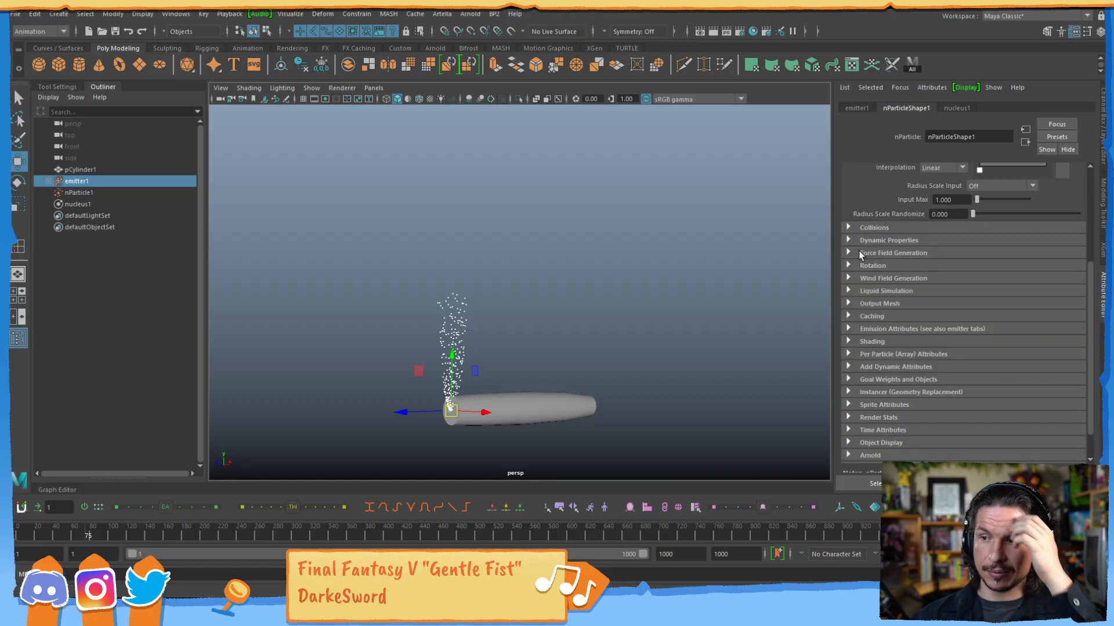
pyautogui.click(849, 292)
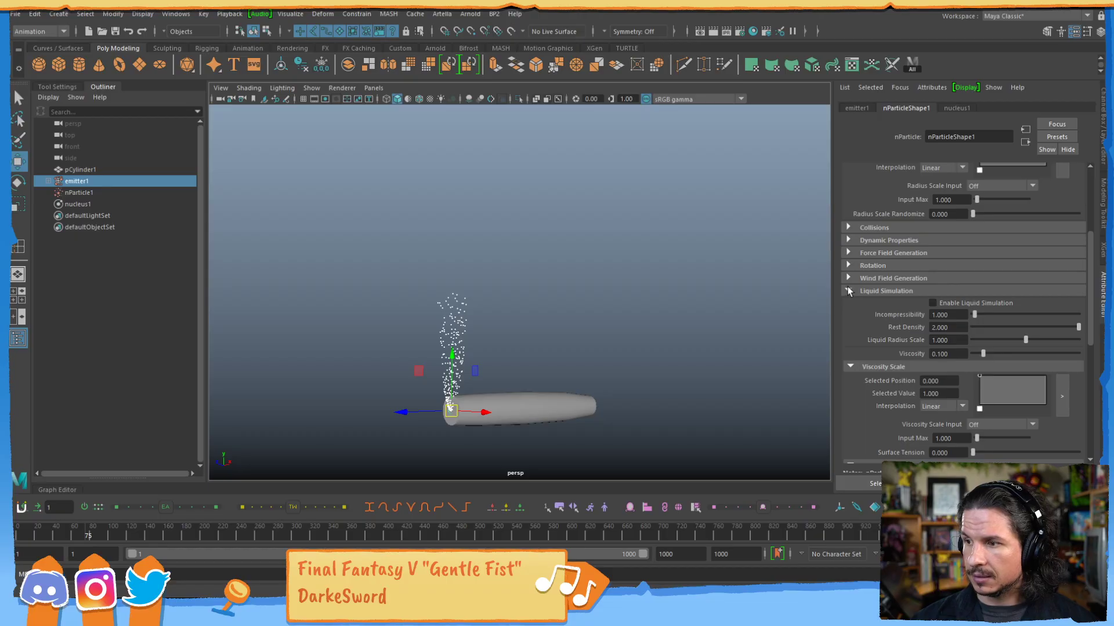
pyautogui.click(846, 291)
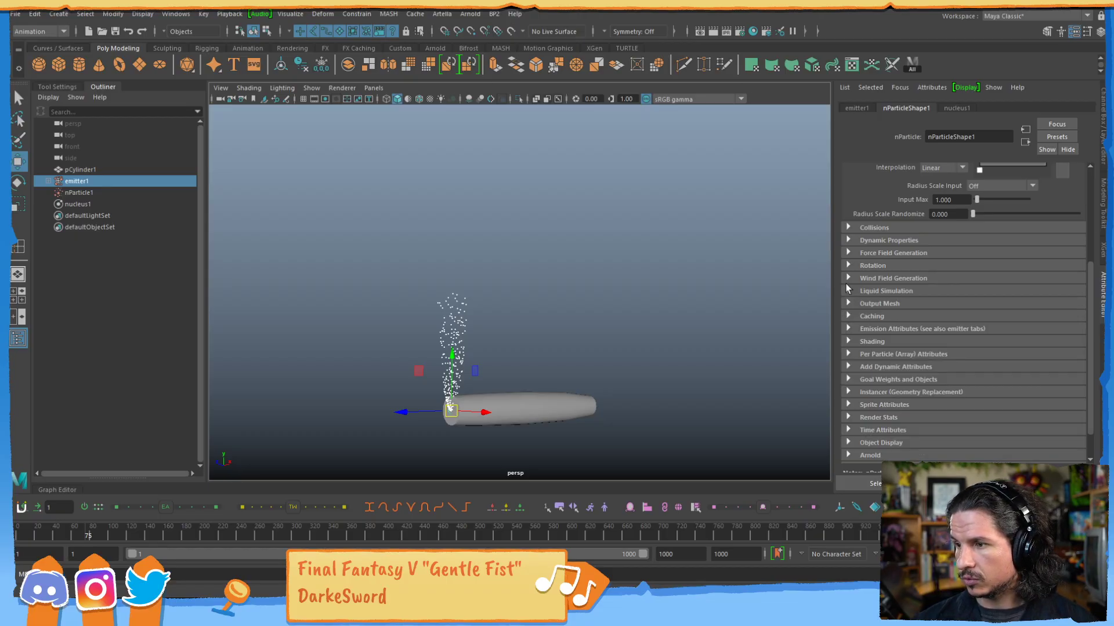
# Try Enable Liquid Simulation on the particles and replay the simulation from the first frame.
pyautogui.click(848, 291)
pyautogui.click(945, 304)
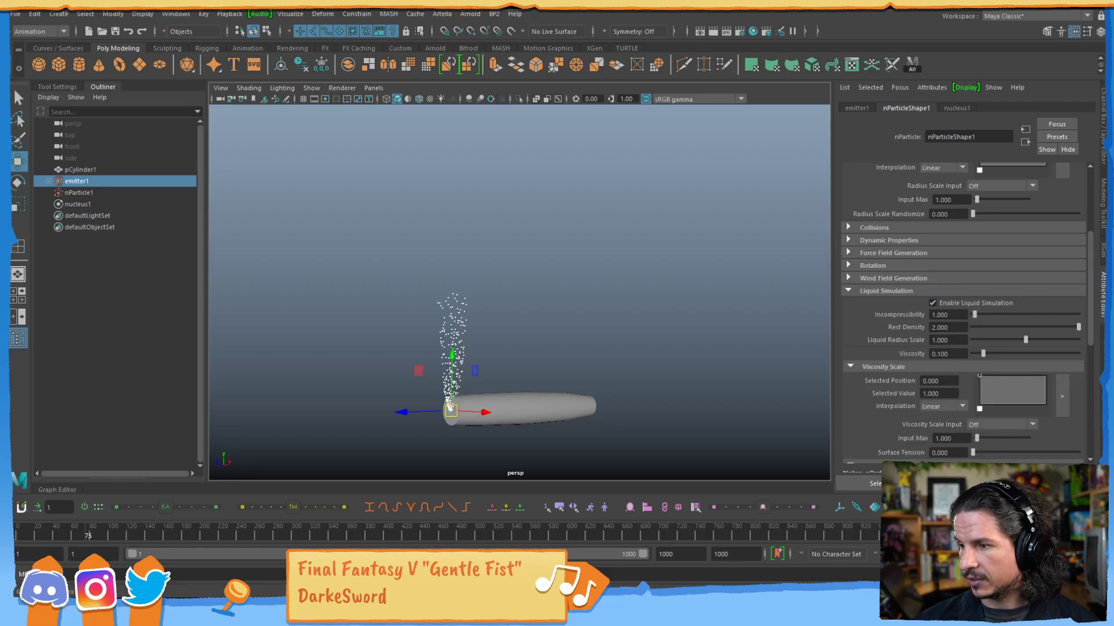
pyautogui.hotkey('alt', 'shift', 'v')
pyautogui.hotkey('alt', 'v')
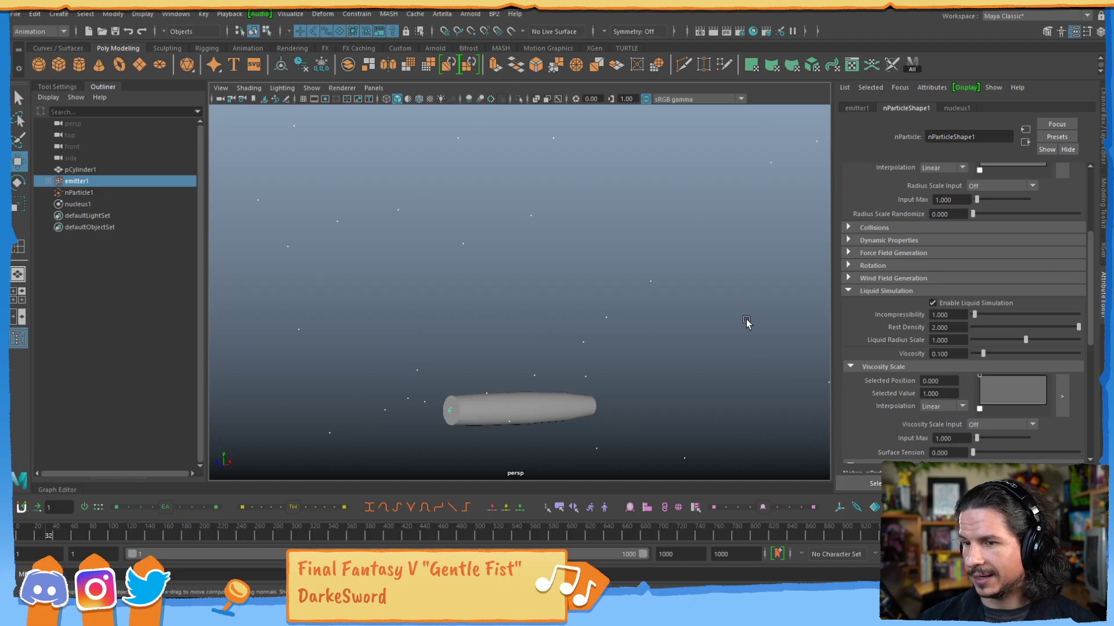
pyautogui.scroll(-5, 393, 273)
pyautogui.keyDown('alt'); pyautogui.moveTo(496, 308); pyautogui.dragTo(494, 342); pyautogui.keyUp('alt')
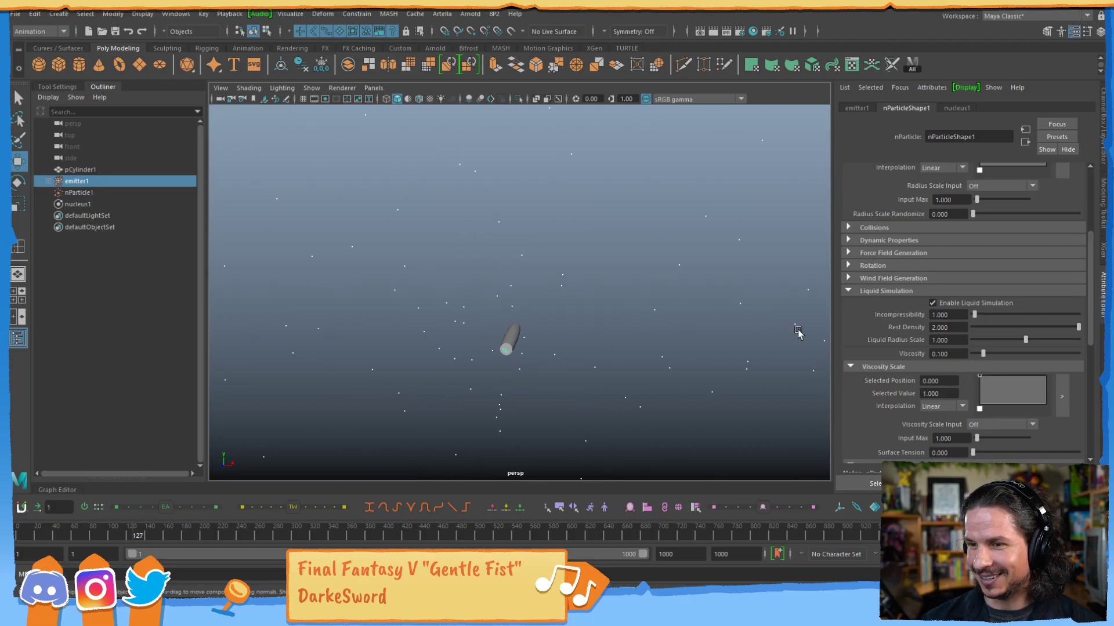
pyautogui.hotkey('alt', 'v')
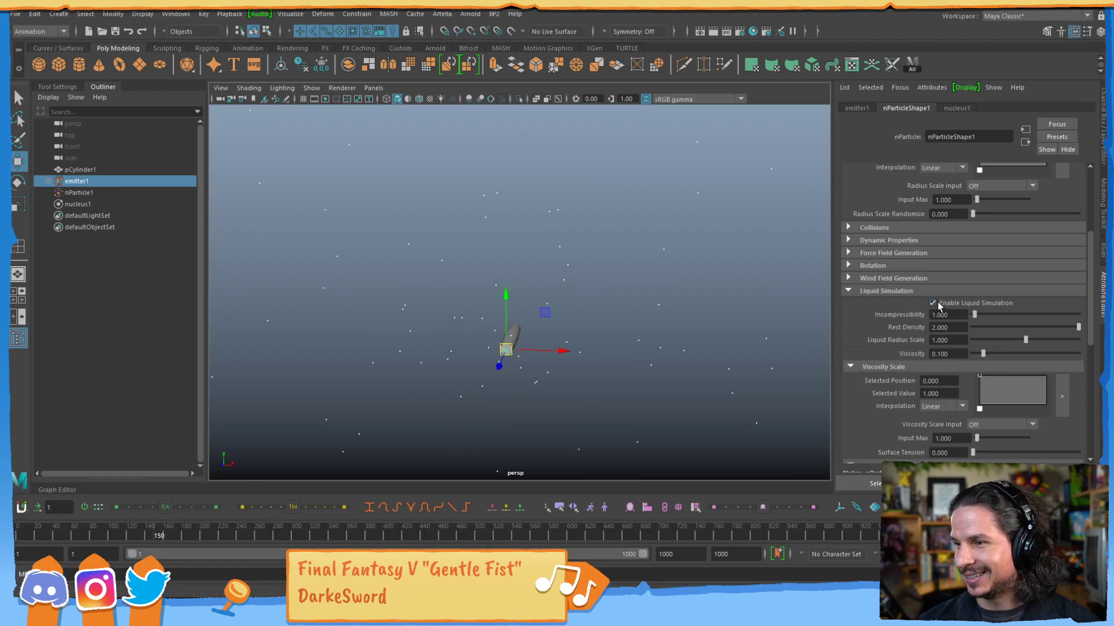
pyautogui.click(849, 290)
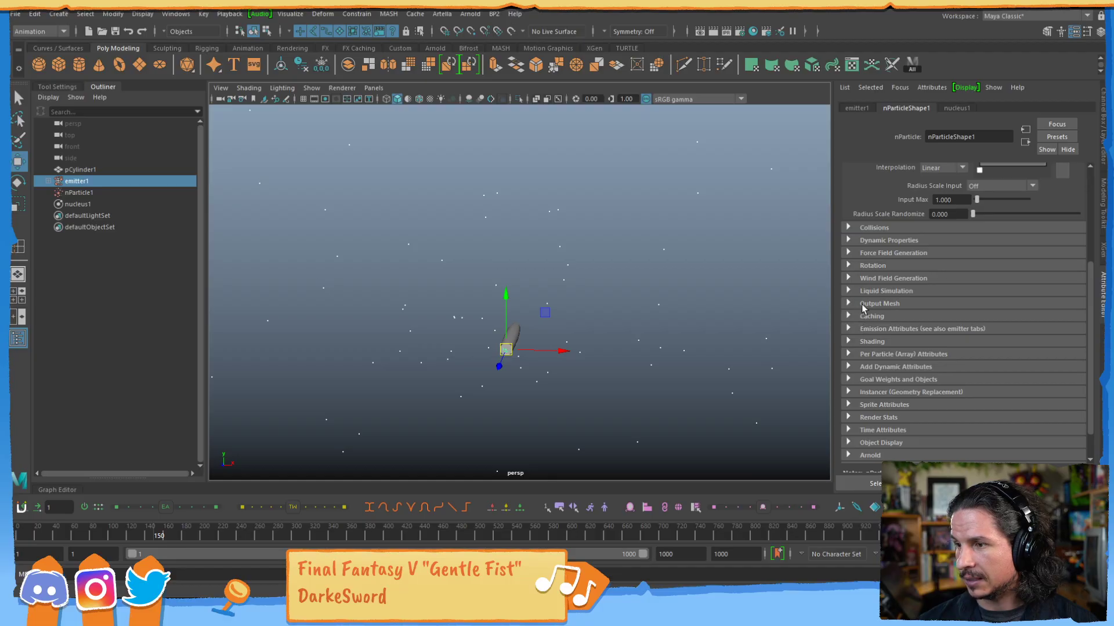
# Expand the Shading settings, set the Particle Render Type to MultiStreak, and replay the simulation to inspect the streaks.
pyautogui.click(848, 342)
pyautogui.click(849, 341)
pyautogui.click(848, 341)
pyautogui.click(954, 355)
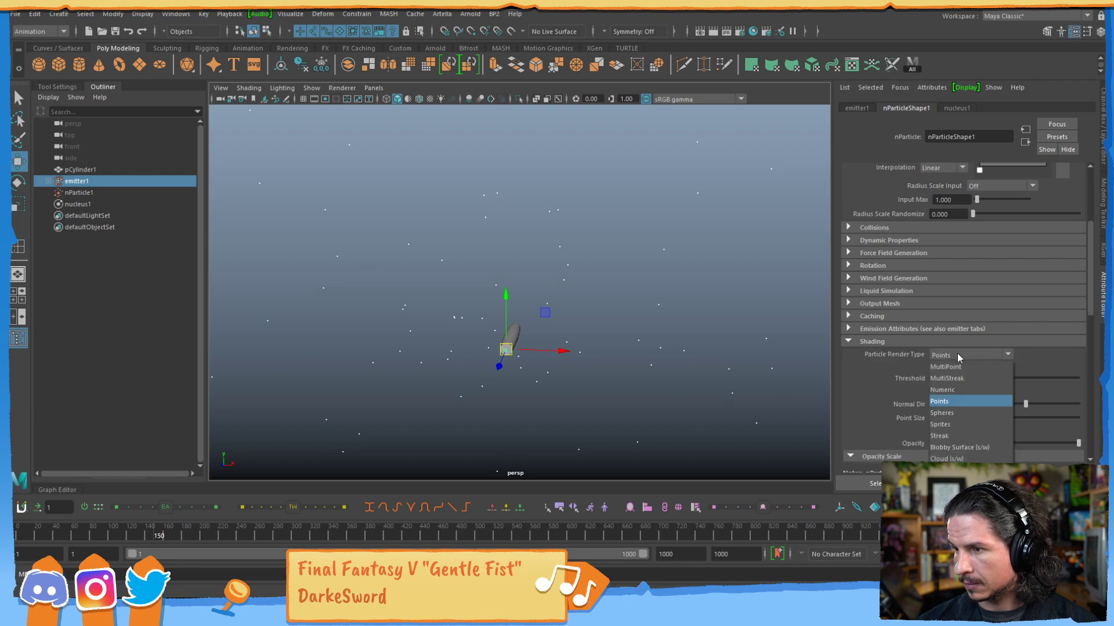
pyautogui.click(967, 379)
pyautogui.hotkey('alt', 'shift', 'v')
pyautogui.hotkey('alt', 'v')
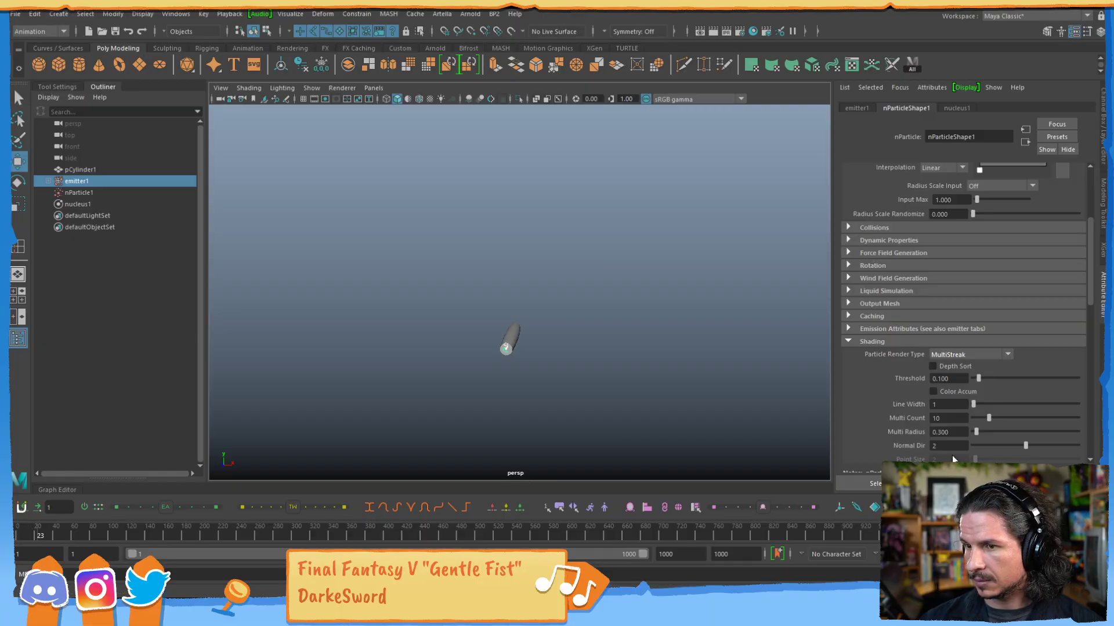
pyautogui.keyDown('alt'); pyautogui.moveTo(574, 388); pyautogui.dragTo(519, 361); pyautogui.keyUp('alt')
pyautogui.keyDown('alt'); pyautogui.moveTo(519, 361); pyautogui.dragTo(728, 350, button='right'); pyautogui.keyUp('alt')
pyautogui.keyDown('alt'); pyautogui.moveTo(591, 347); pyautogui.dragTo(582, 367); pyautogui.keyUp('alt')
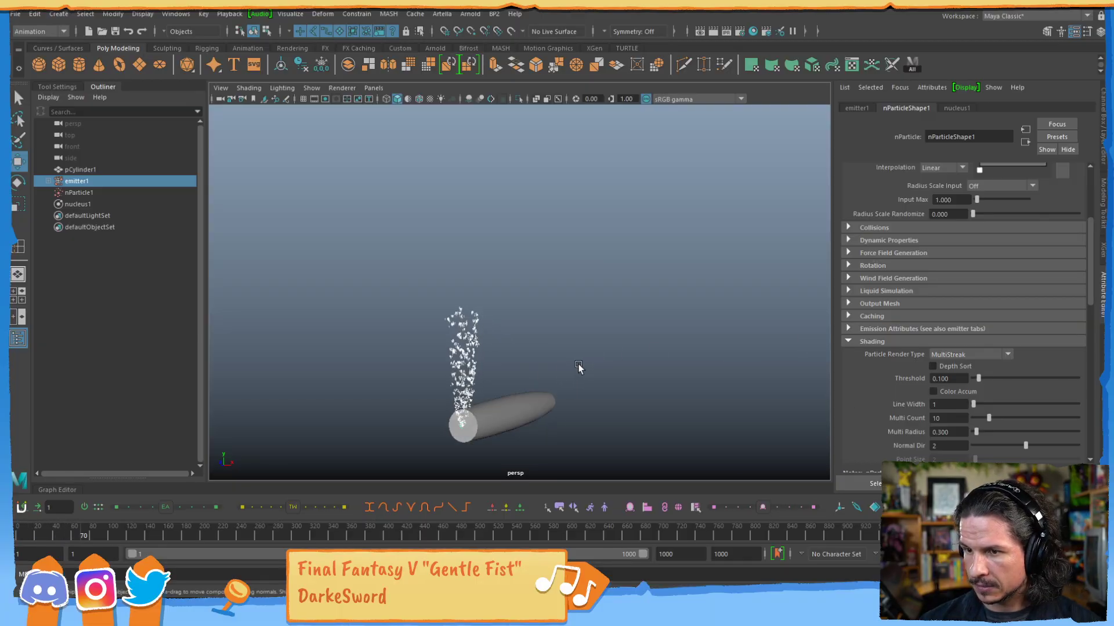
pyautogui.keyDown('alt'); pyautogui.moveTo(527, 398); pyautogui.dragTo(579, 354, button='middle'); pyautogui.keyUp('alt')
pyautogui.keyDown('alt'); pyautogui.moveTo(579, 353); pyautogui.dragTo(618, 355, button='right'); pyautogui.keyUp('alt')
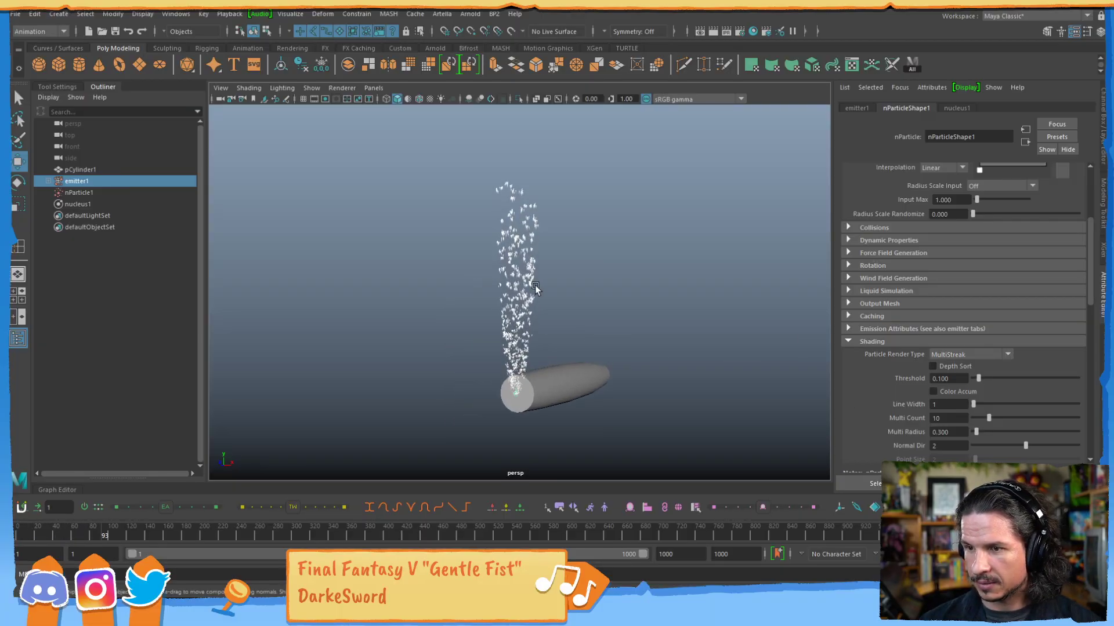
# Tune the MultiStreak particles with Line Width 2, Threshold 0.011, Multi Count 11 and Multi Radius 0.944, and check the result during playback.
pyautogui.click(952, 354)
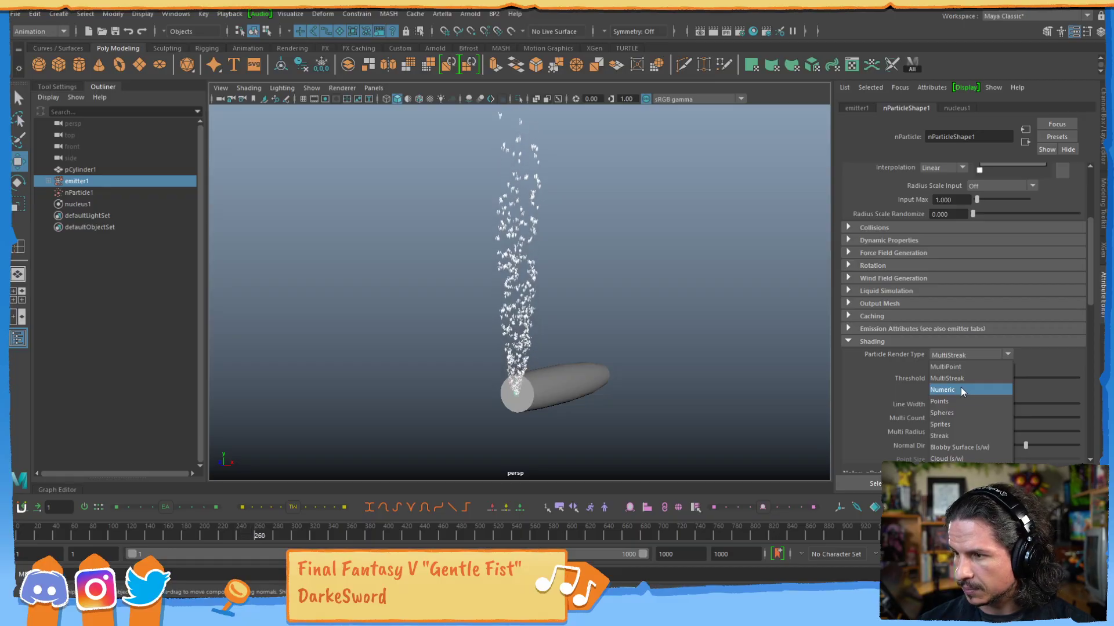
pyautogui.click(963, 378)
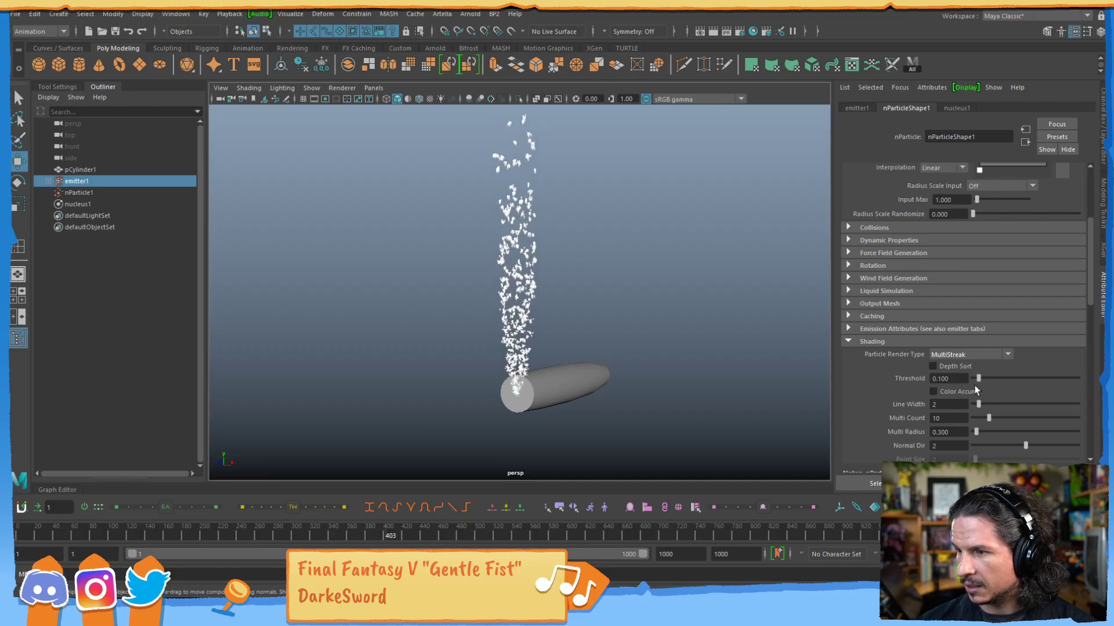
pyautogui.moveTo(966, 384)
pyautogui.mouseDown()
pyautogui.moveTo(952, 386)
pyautogui.moveTo(975, 380)
pyautogui.mouseUp()
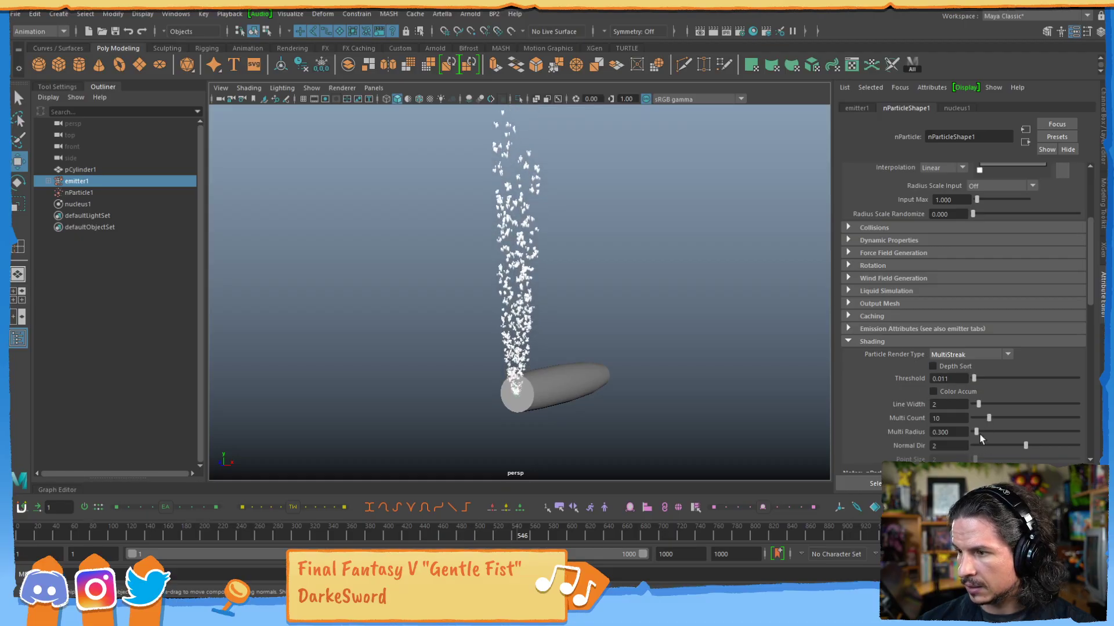
pyautogui.moveTo(996, 433); pyautogui.dragTo(983, 433)
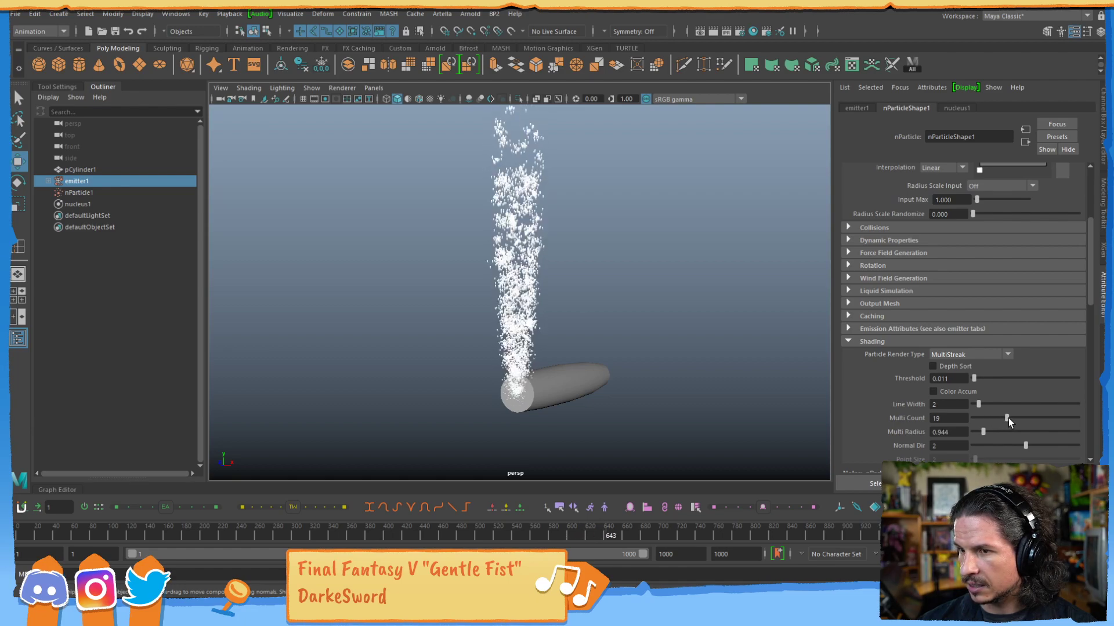
pyautogui.moveTo(1035, 414); pyautogui.dragTo(989, 414)
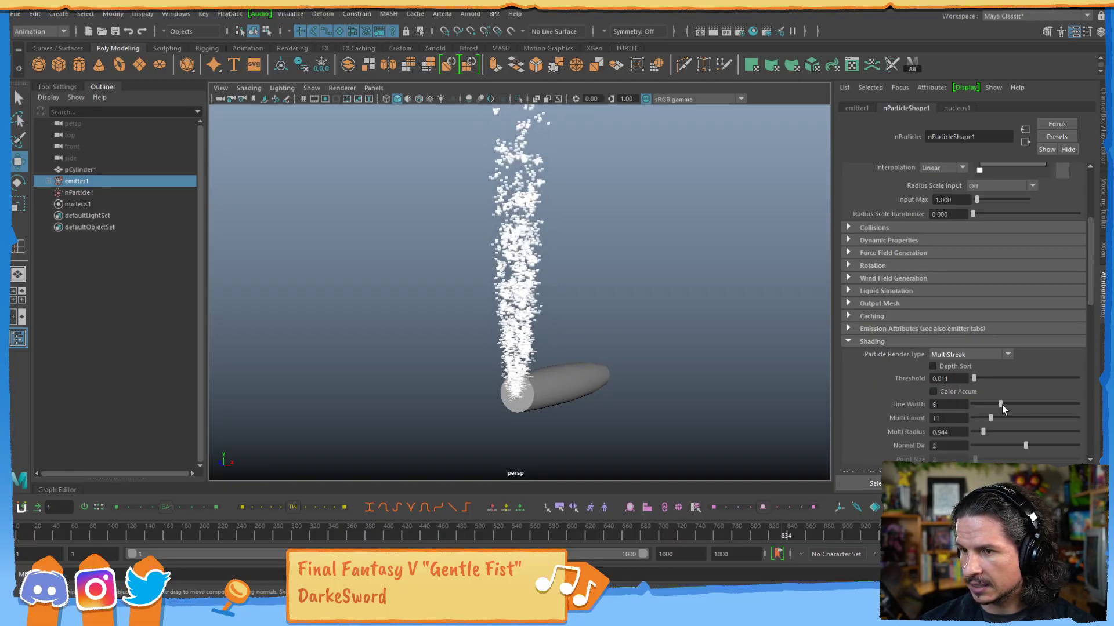
pyautogui.scroll(-10, 534, 256)
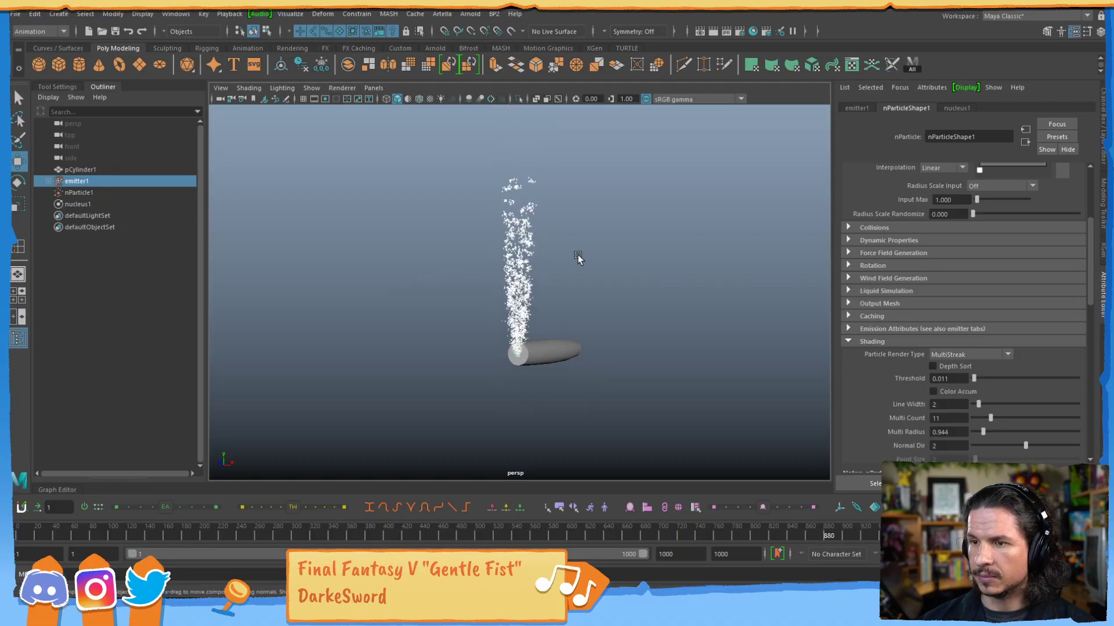
pyautogui.keyDown('alt'); pyautogui.moveTo(514, 366); pyautogui.dragTo(527, 363); pyautogui.keyUp('alt')
pyautogui.keyDown('alt'); pyautogui.moveTo(527, 363); pyautogui.dragTo(622, 358, button='right'); pyautogui.keyUp('alt')
pyautogui.keyDown('alt'); pyautogui.moveTo(621, 357); pyautogui.dragTo(590, 361); pyautogui.keyUp('alt')
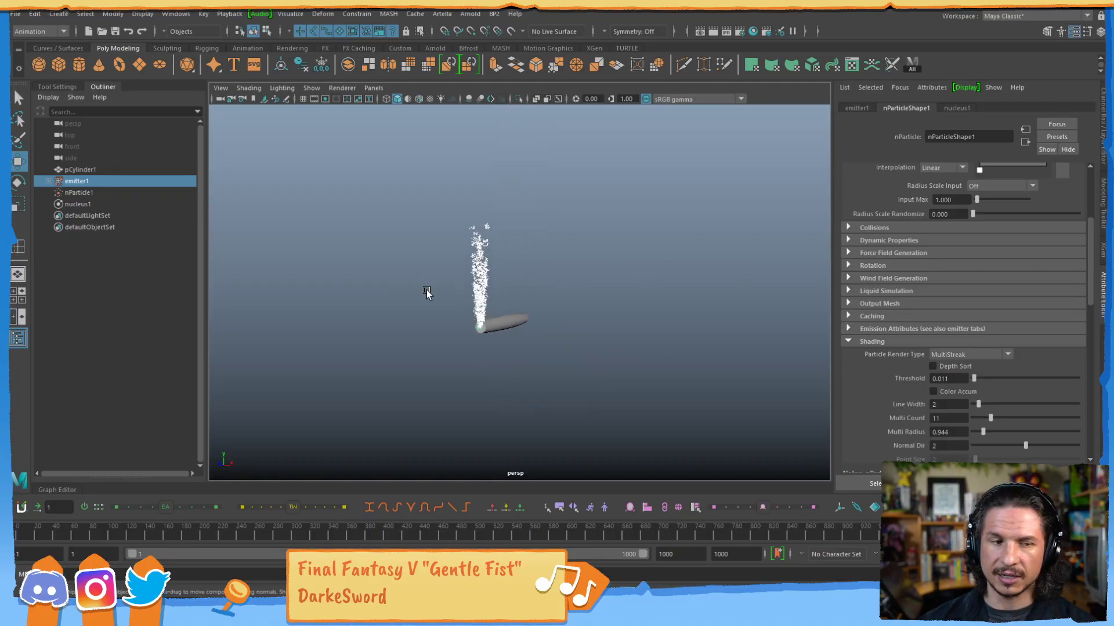
# Try the Streak and Sprites particle render types during playback.
pyautogui.click(1000, 356)
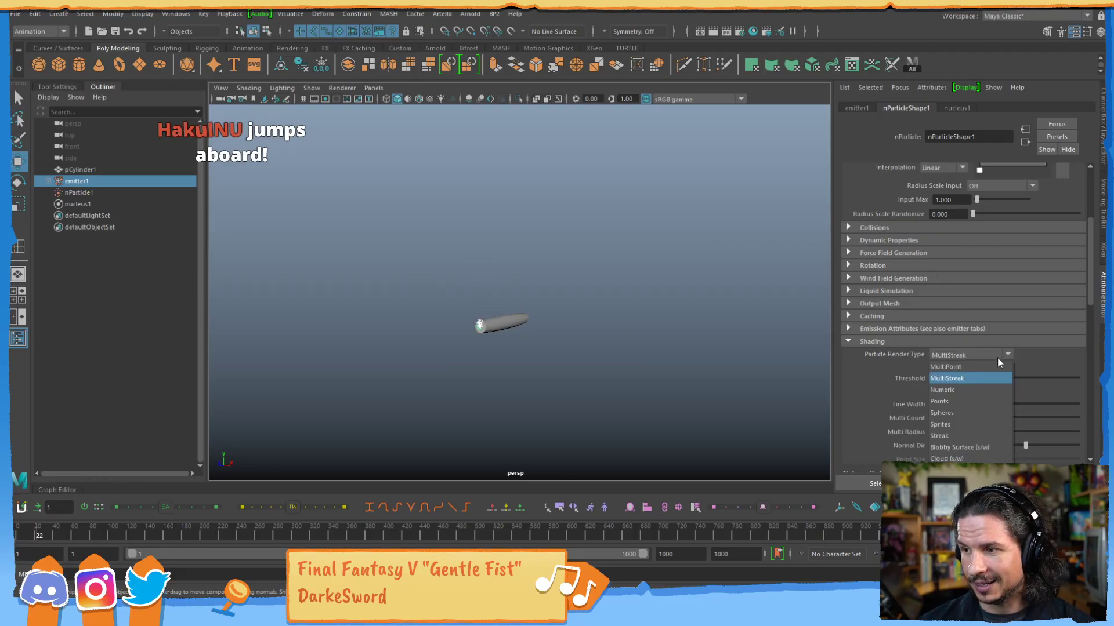
pyautogui.click(972, 436)
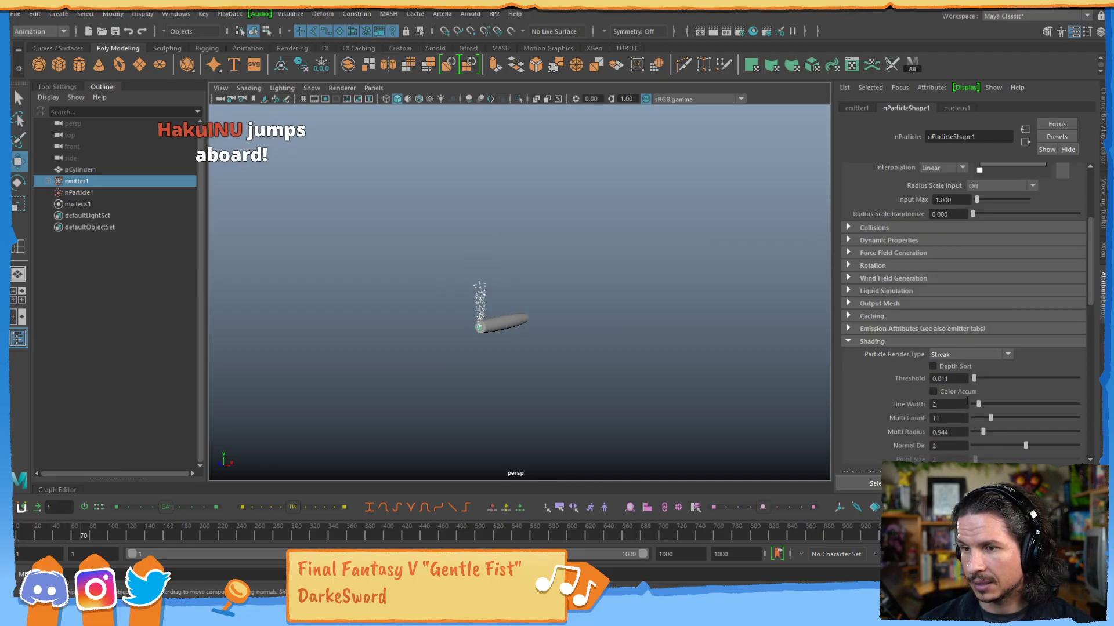
pyautogui.click(989, 356)
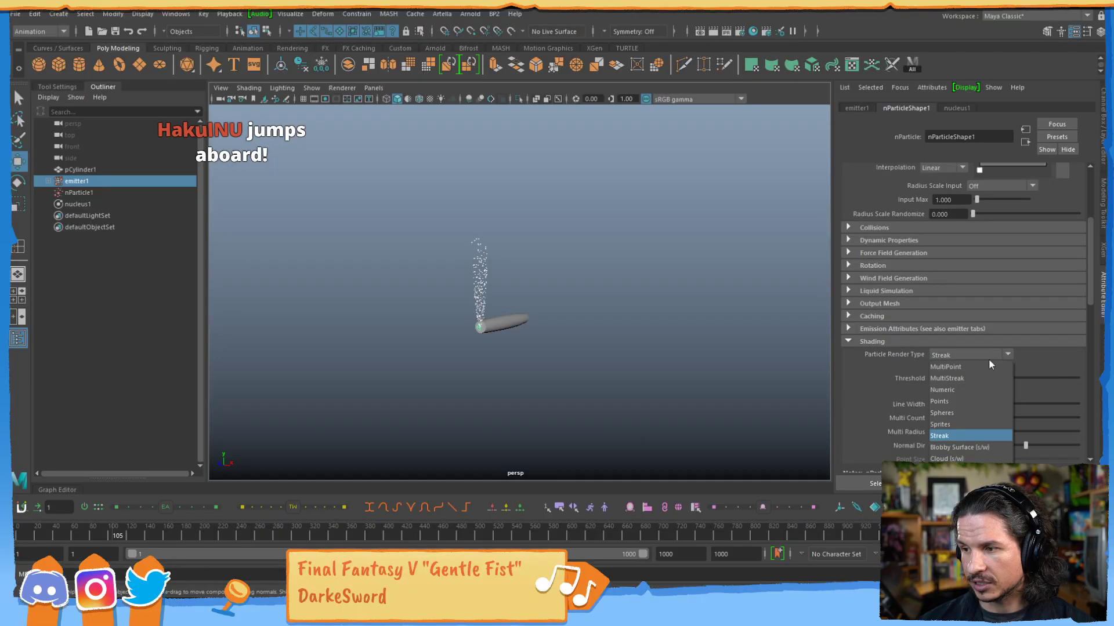
pyautogui.click(970, 424)
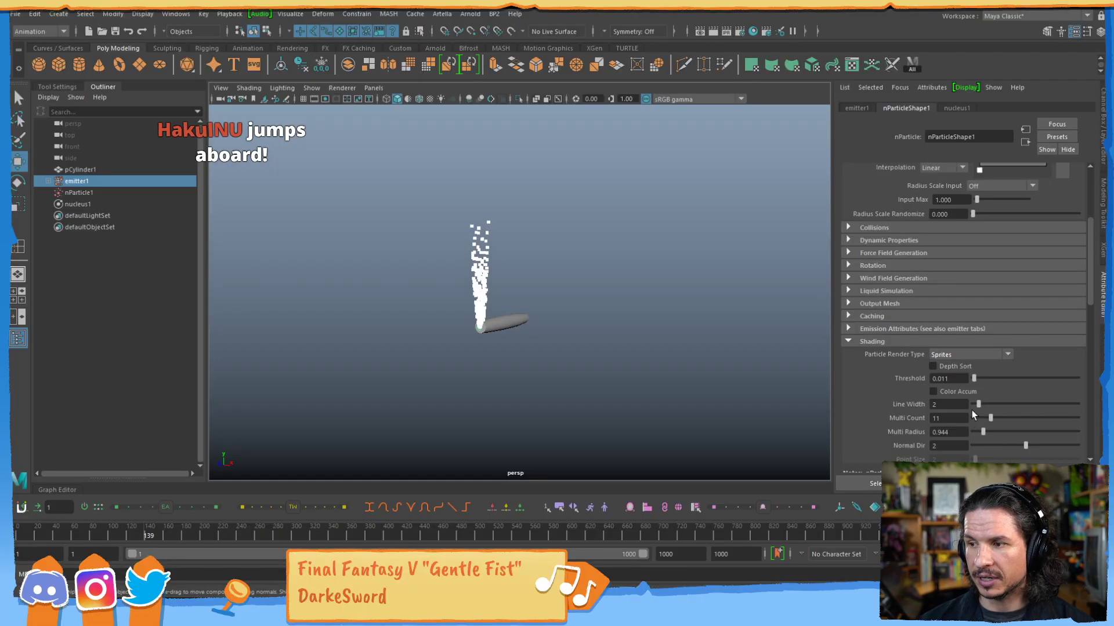
# Switch the Particle Render Type to Blobby Surface (s/w) and set Threshold to 0, Multi Count to 7 and Multi Radius to 0.
pyautogui.click(987, 355)
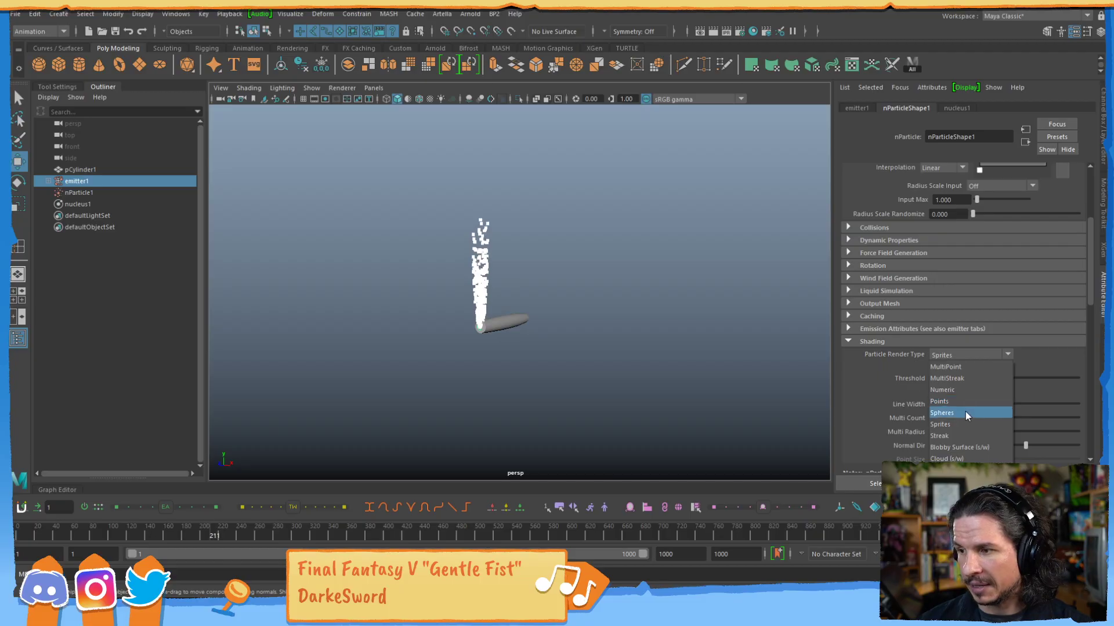
pyautogui.click(966, 448)
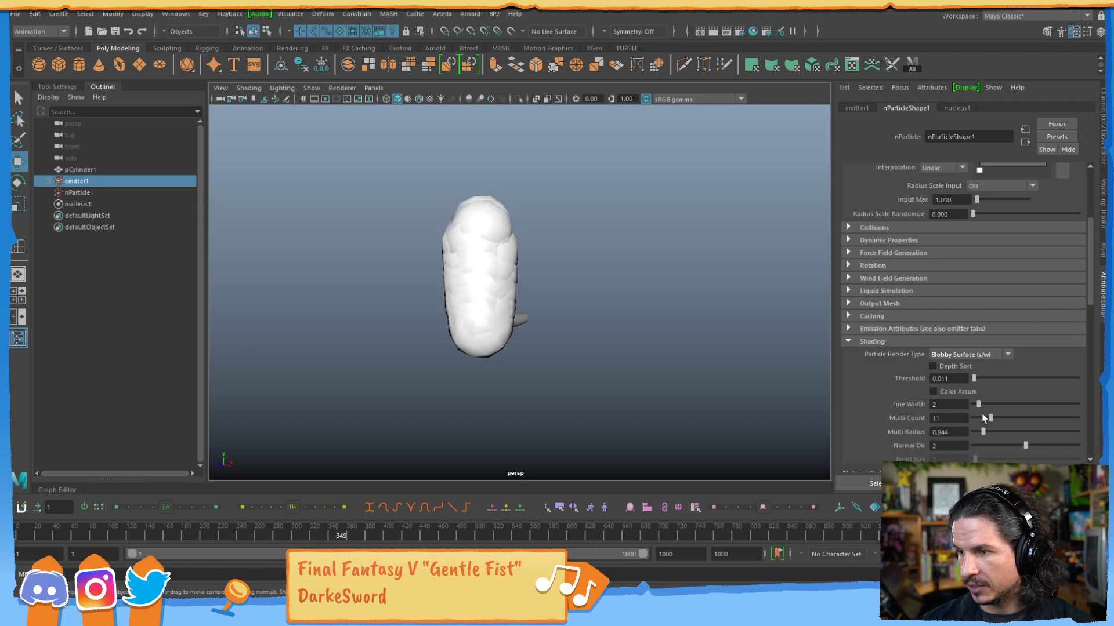
pyautogui.moveTo(978, 405); pyautogui.dragTo(974, 380)
pyautogui.moveTo(982, 432)
pyautogui.mouseDown()
pyautogui.moveTo(971, 432)
pyautogui.moveTo(983, 419)
pyautogui.mouseUp()
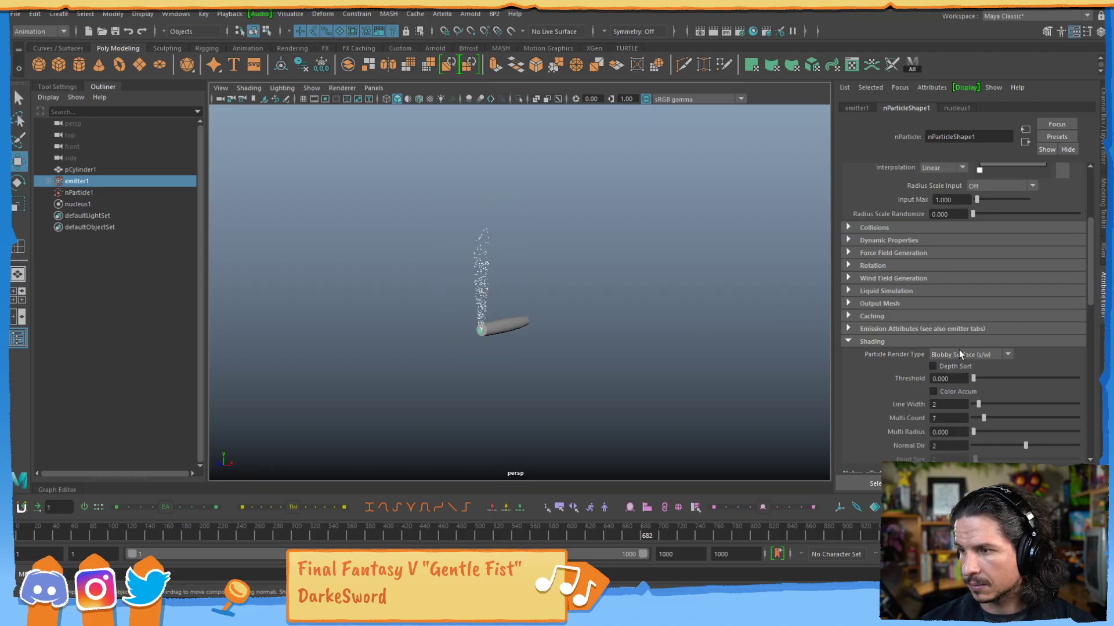
# Set the Particle Render Type to Cloud (s/w) and reduce the particle Radius to 1.209.
pyautogui.click(994, 355)
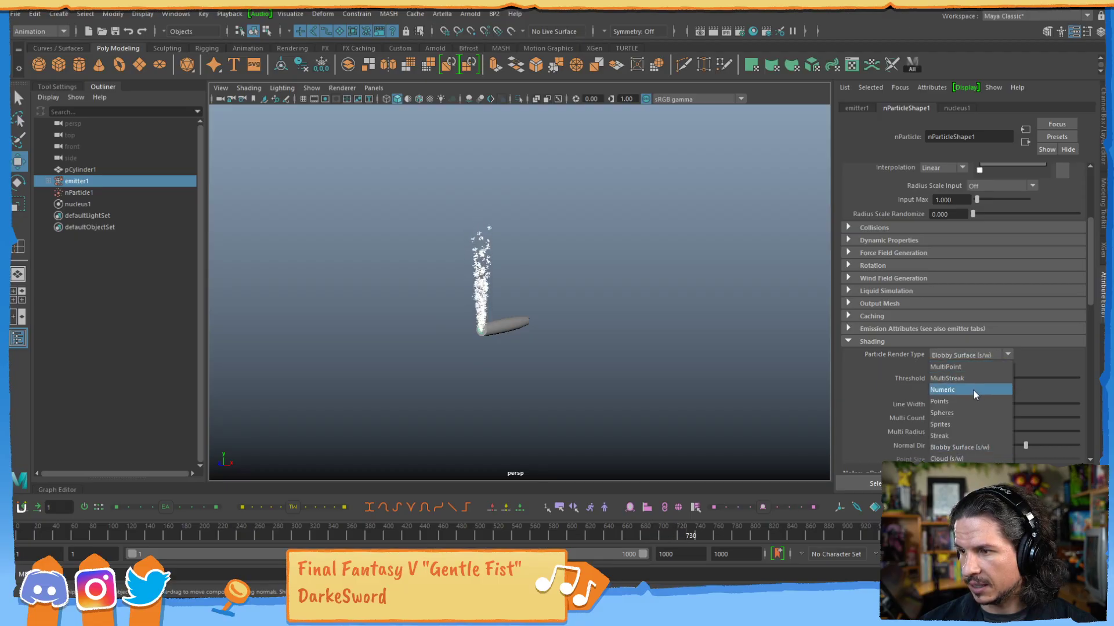
pyautogui.click(963, 456)
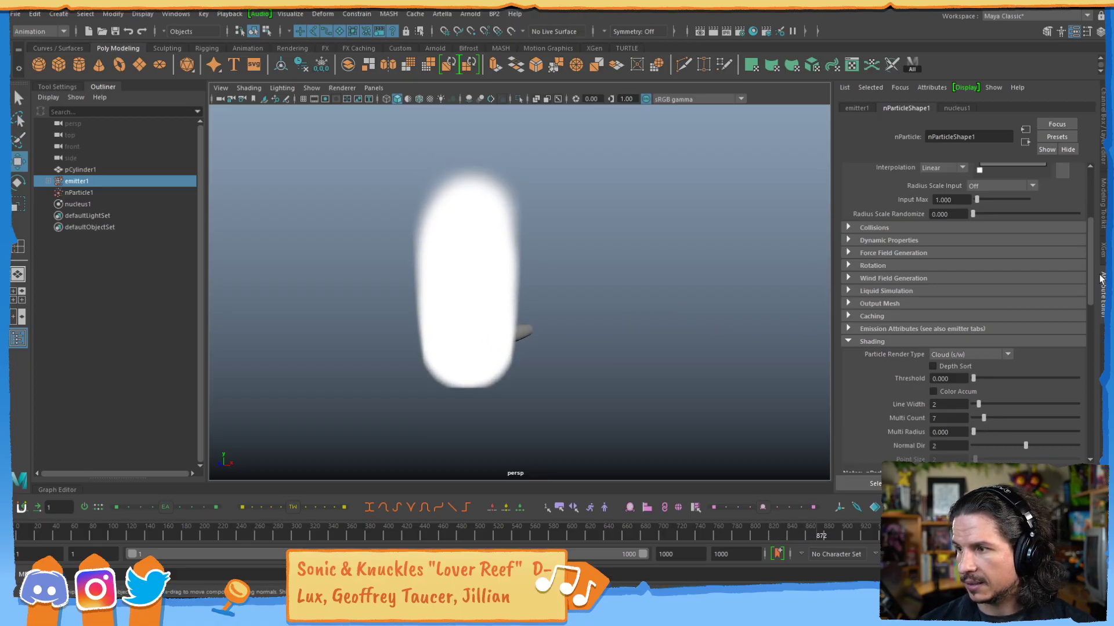
pyautogui.moveTo(1090, 273); pyautogui.dragTo(977, 239)
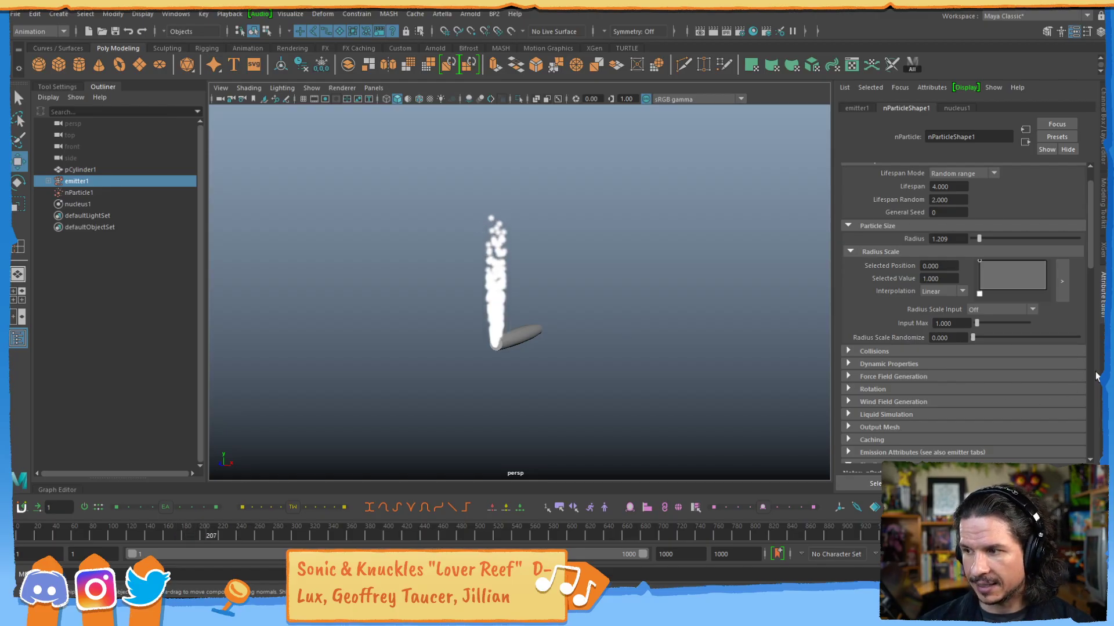
pyautogui.scroll(-8, 1097, 296)
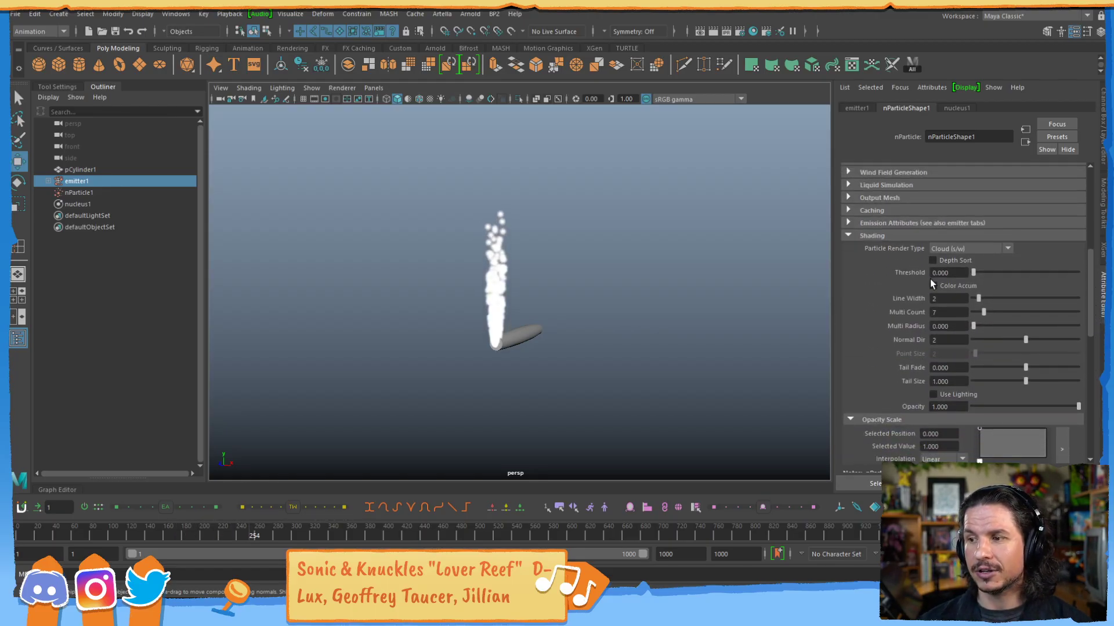
# Set the cloud particles' Tail Fade to -0.644, Tail Size to 0 and Opacity to 0.209 in the Shading attributes.
pyautogui.moveTo(1023, 367); pyautogui.dragTo(990, 368)
pyautogui.moveTo(1025, 381)
pyautogui.mouseDown()
pyautogui.moveTo(1007, 380)
pyautogui.moveTo(1059, 377)
pyautogui.moveTo(982, 382)
pyautogui.moveTo(1025, 381)
pyautogui.mouseUp()
pyautogui.click(966, 395)
pyautogui.click(1056, 407)
pyautogui.moveTo(1052, 407); pyautogui.dragTo(993, 405)
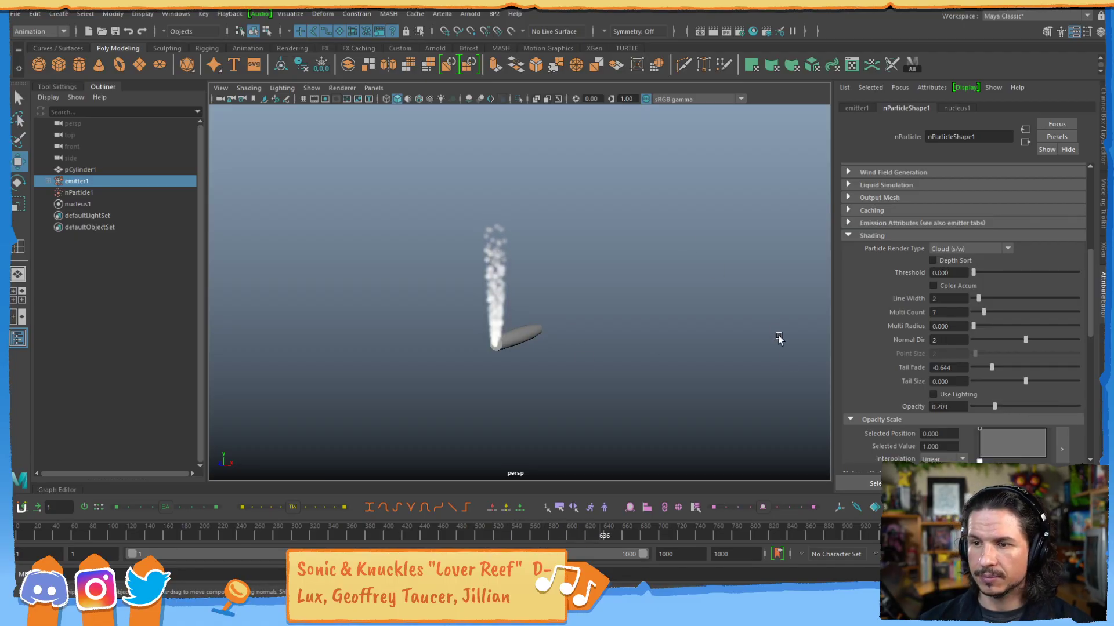
# Select the cylinder, stop playback and scrub the first 60 or so frames to examine how the smoke starts.
pyautogui.click(1103, 165)
pyautogui.click(571, 340)
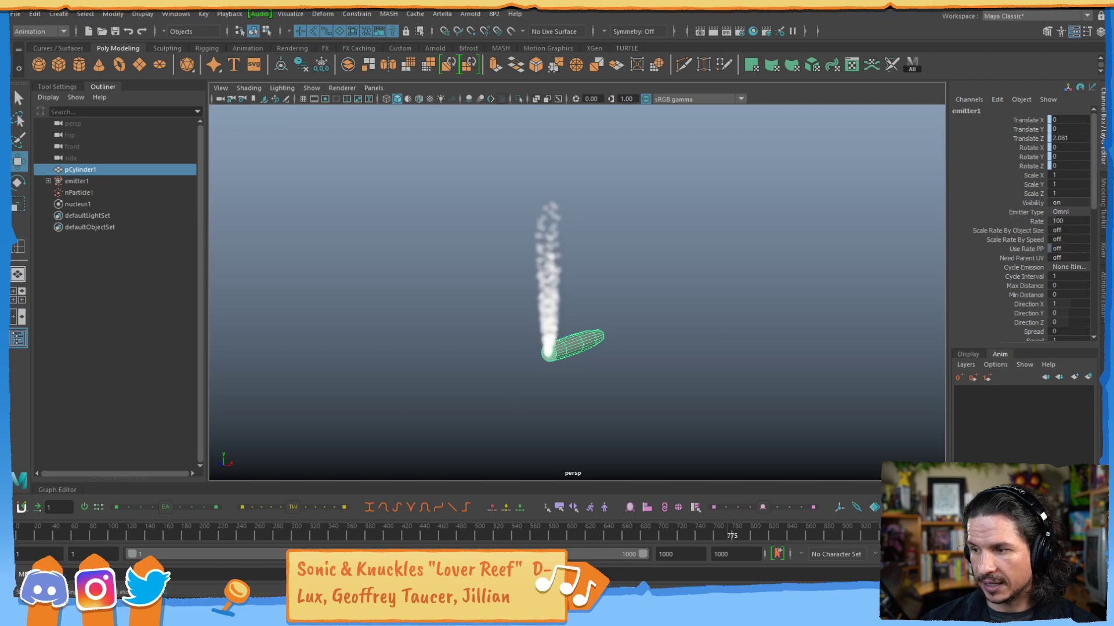
pyautogui.press('Escape')
pyautogui.click(21, 535)
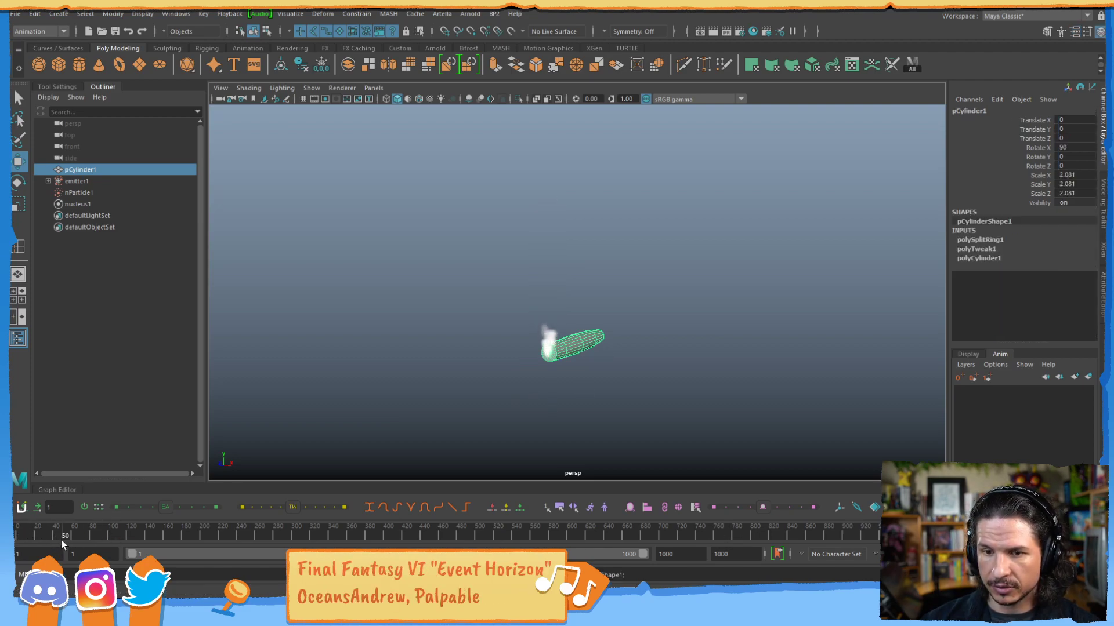
pyautogui.moveTo(71, 536); pyautogui.dragTo(72, 536)
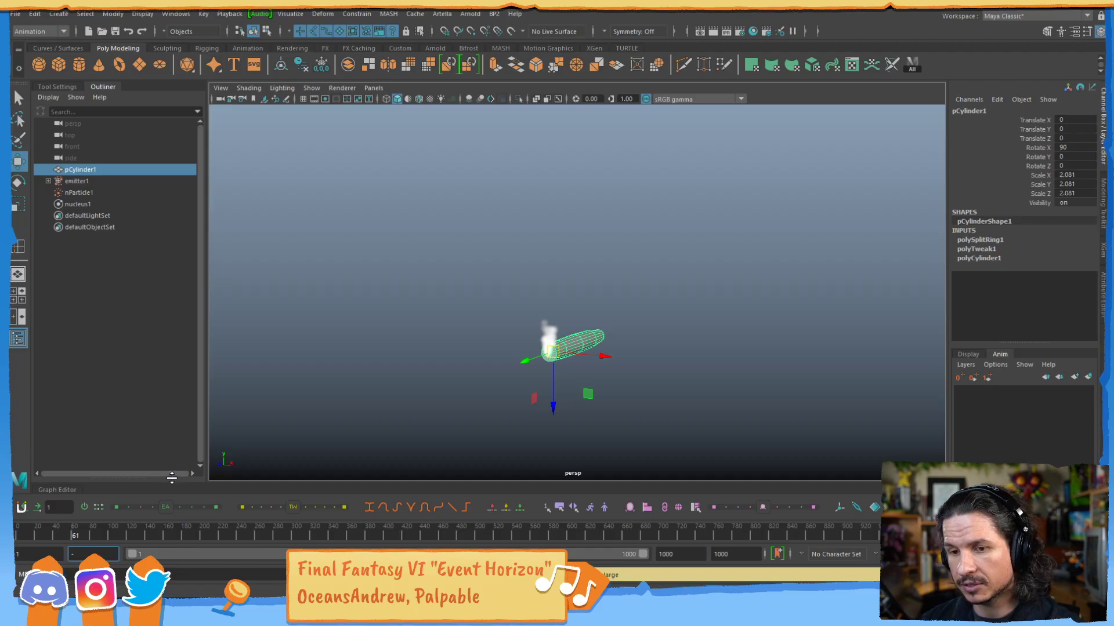
# Set the playback range to start at frame -20 and play the simulation from there.
pyautogui.press('Return')
pyautogui.click(19, 535)
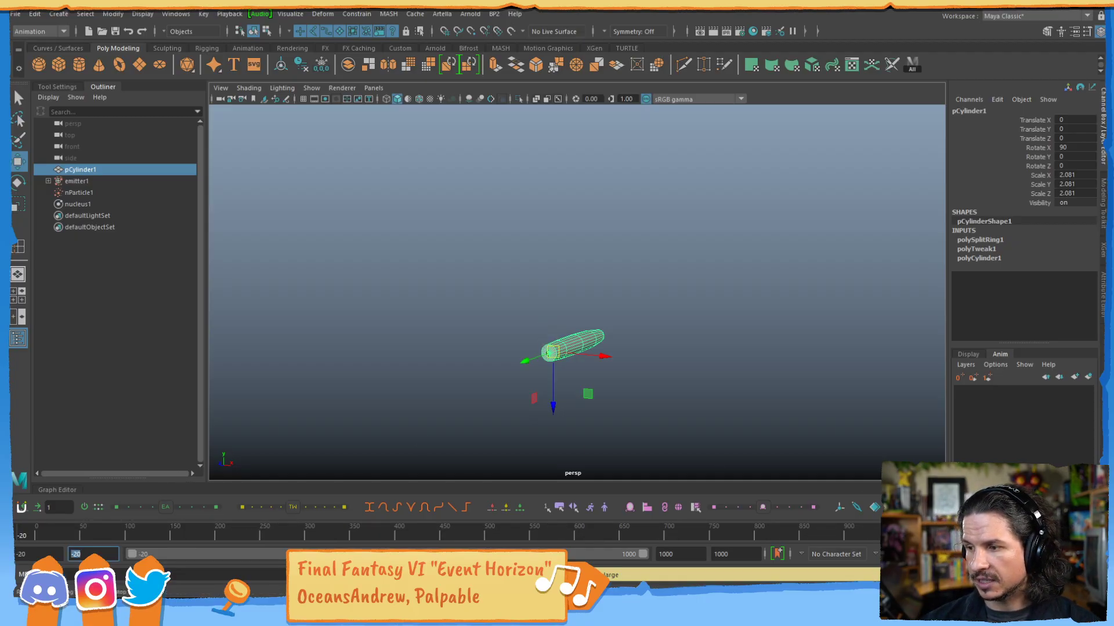
pyautogui.hotkey('alt', 'v')
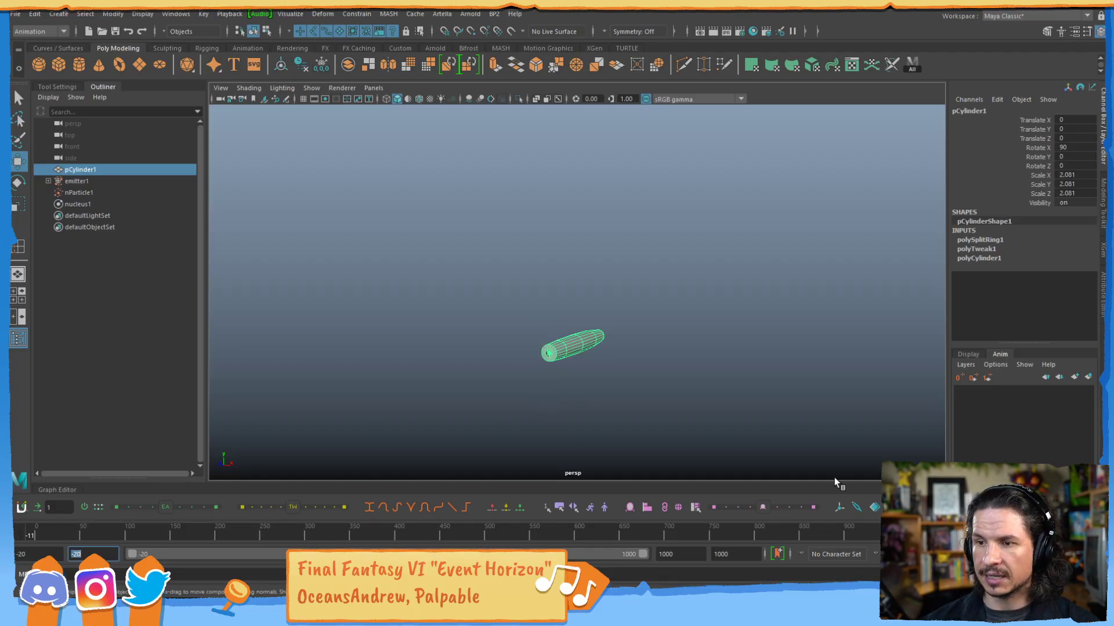
pyautogui.hotkey('alt', 'v')
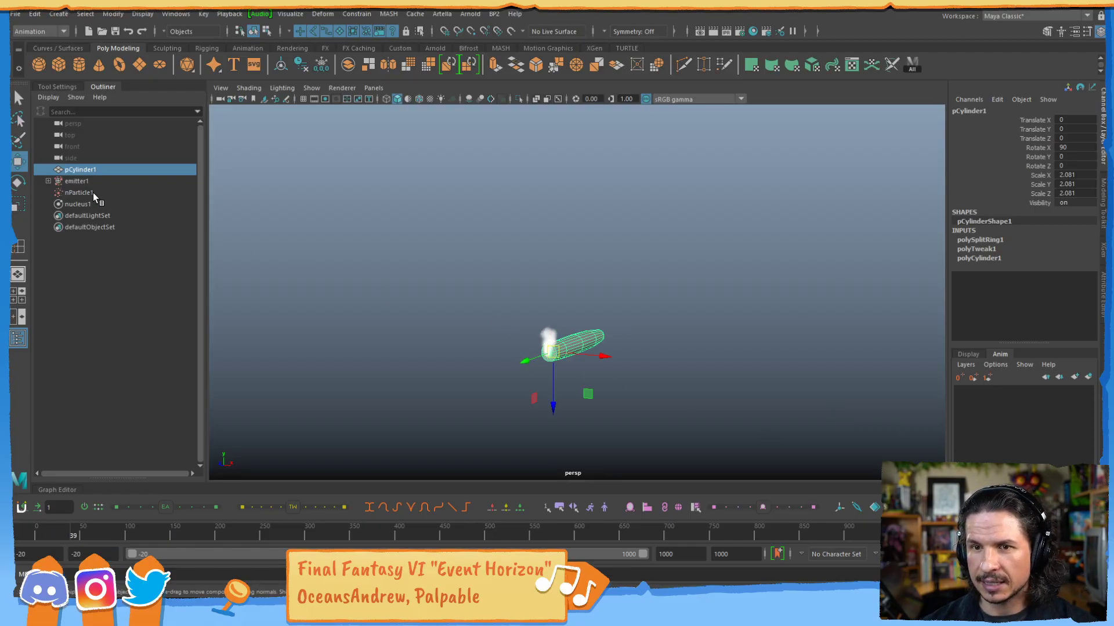
# Select the emitter and examine the nParticle shape's Time Attributes for the simulation's start frame.
pyautogui.click(130, 182)
pyautogui.hotkey('ctrl', 'a')
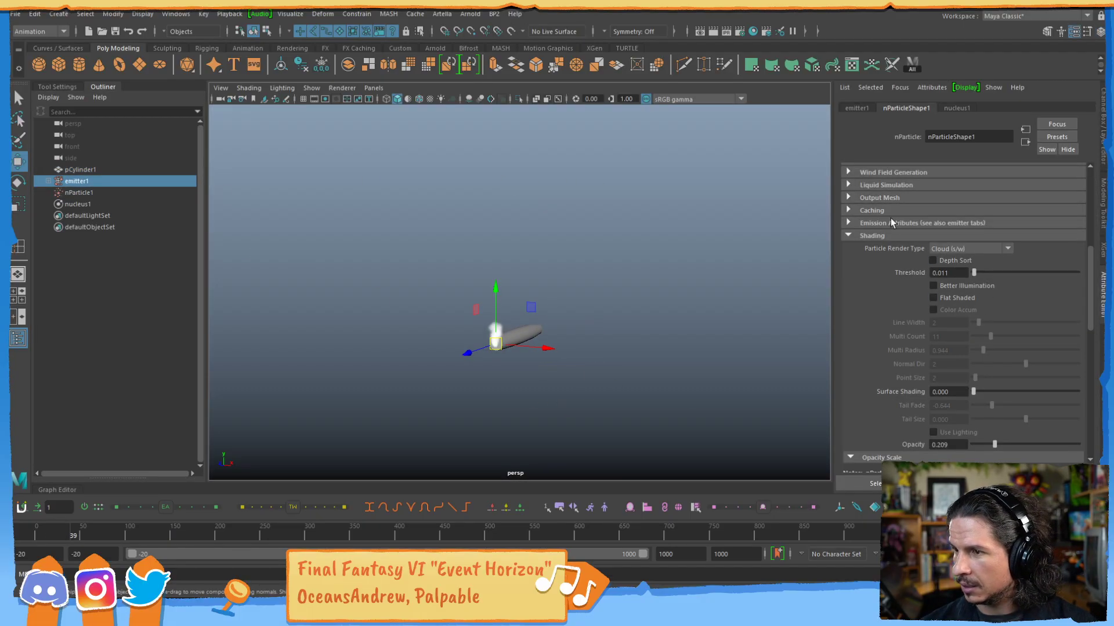
pyautogui.click(855, 236)
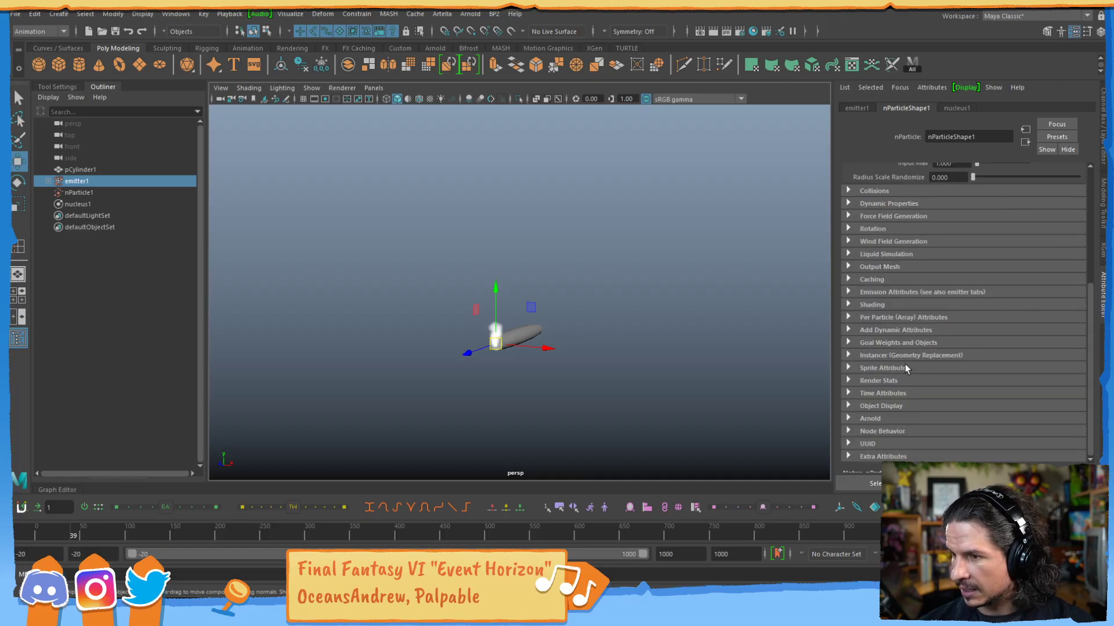
pyautogui.click(850, 393)
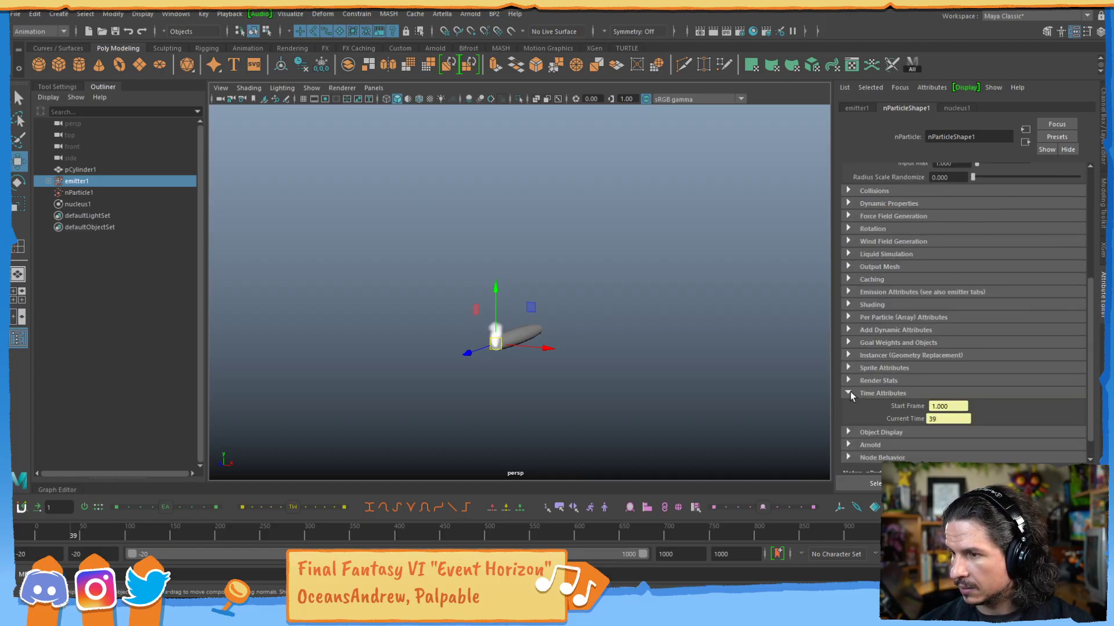
pyautogui.click(850, 393)
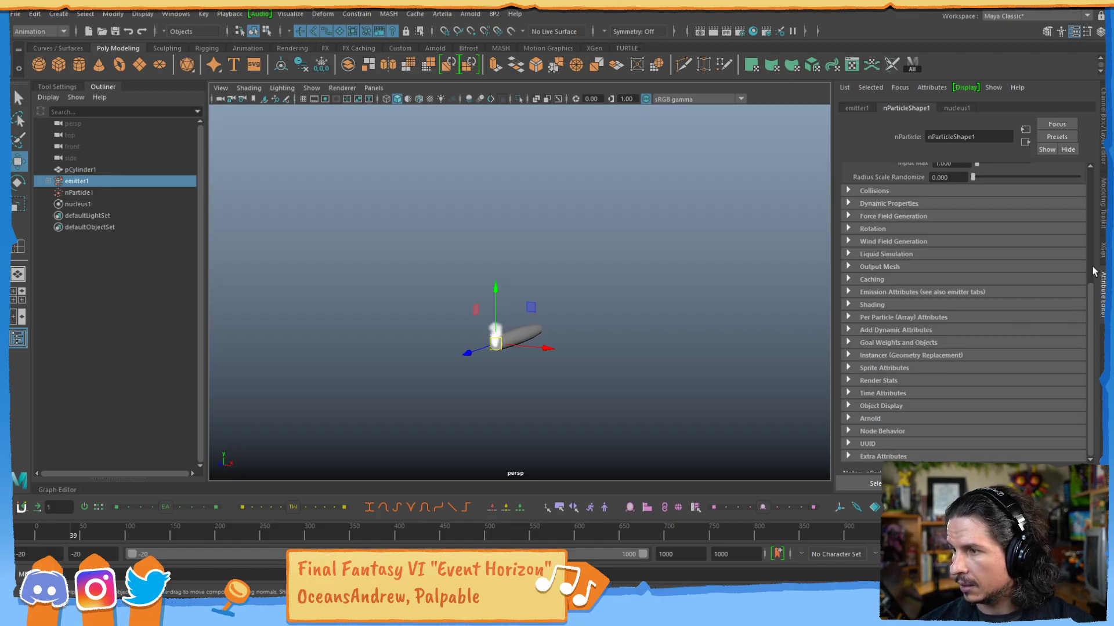
pyautogui.moveTo(1091, 292); pyautogui.dragTo(1090, 176)
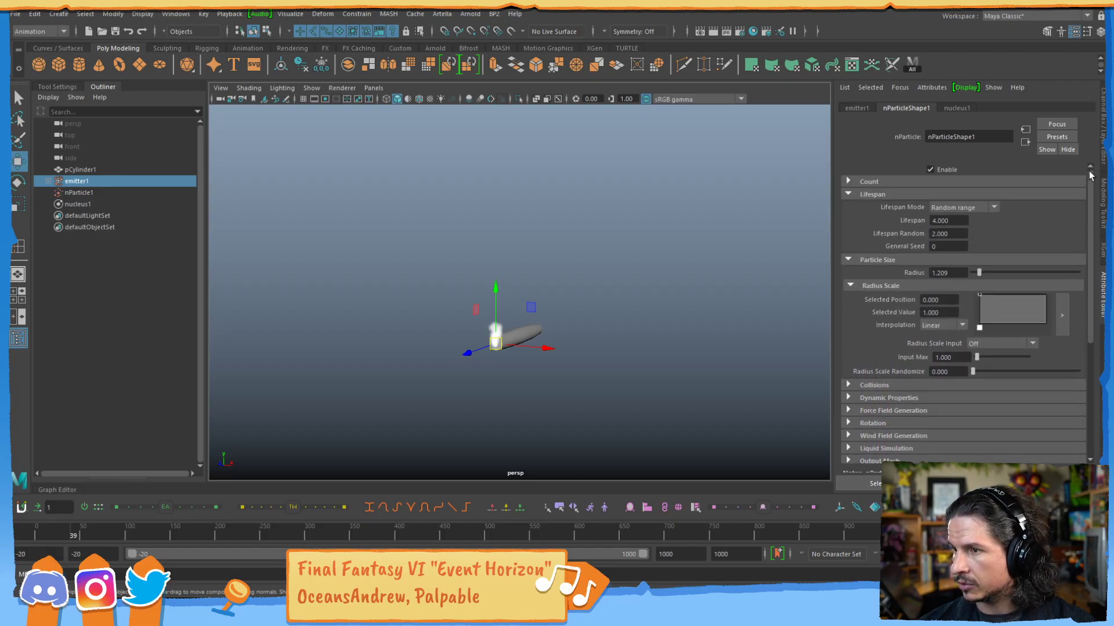
# Set the nucleus solver's Start Frame to -30 in its Time Attributes.
pyautogui.click(957, 108)
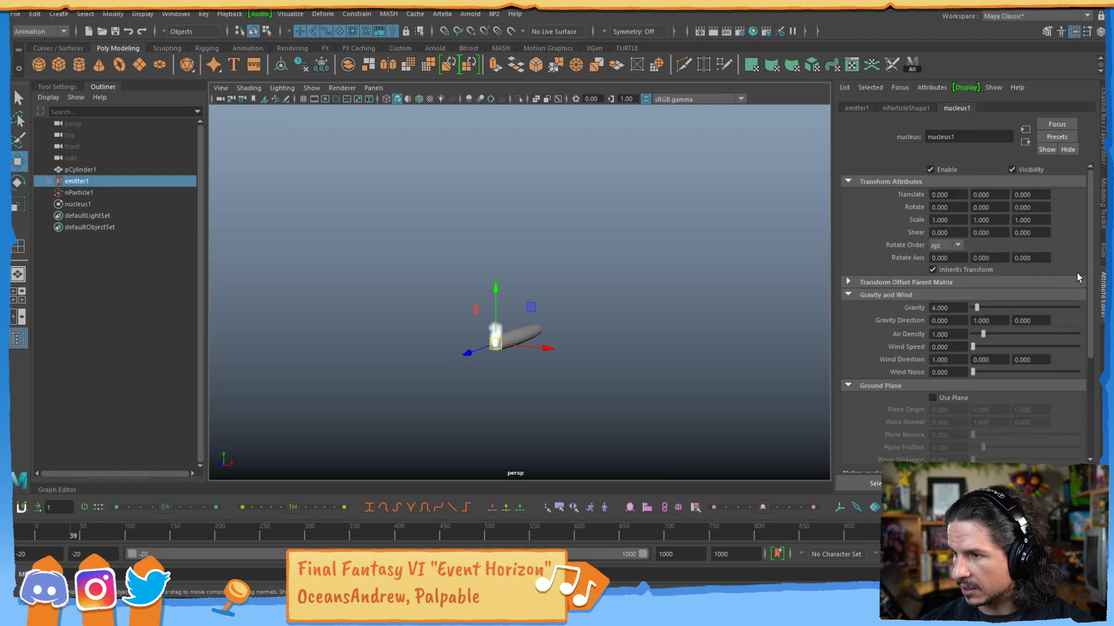
pyautogui.moveTo(1089, 274); pyautogui.dragTo(1097, 388)
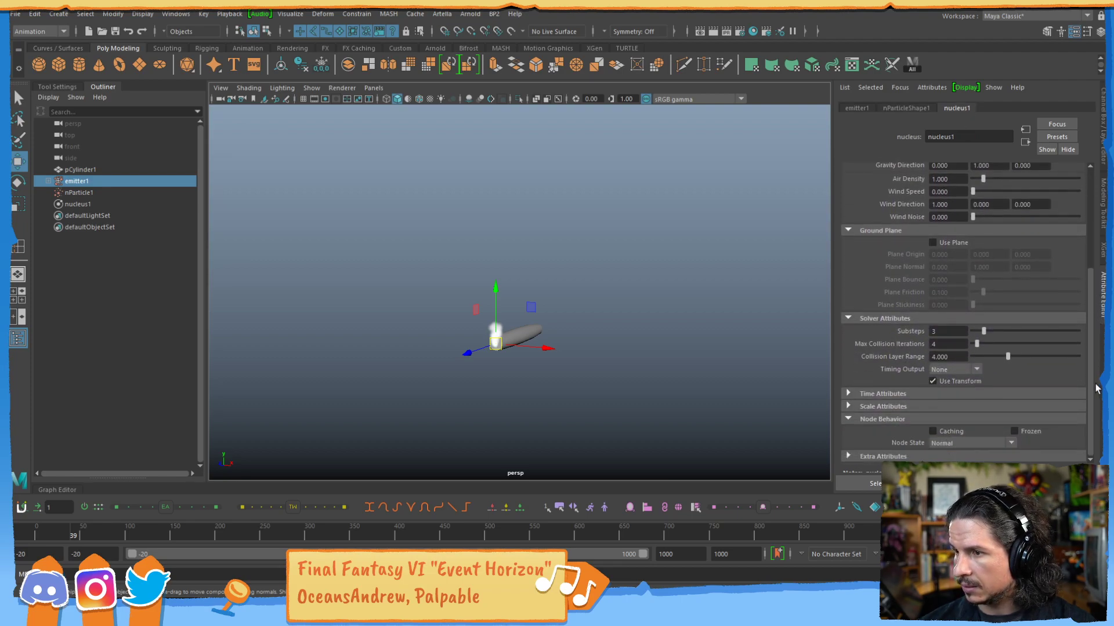
pyautogui.click(871, 394)
pyautogui.click(946, 419)
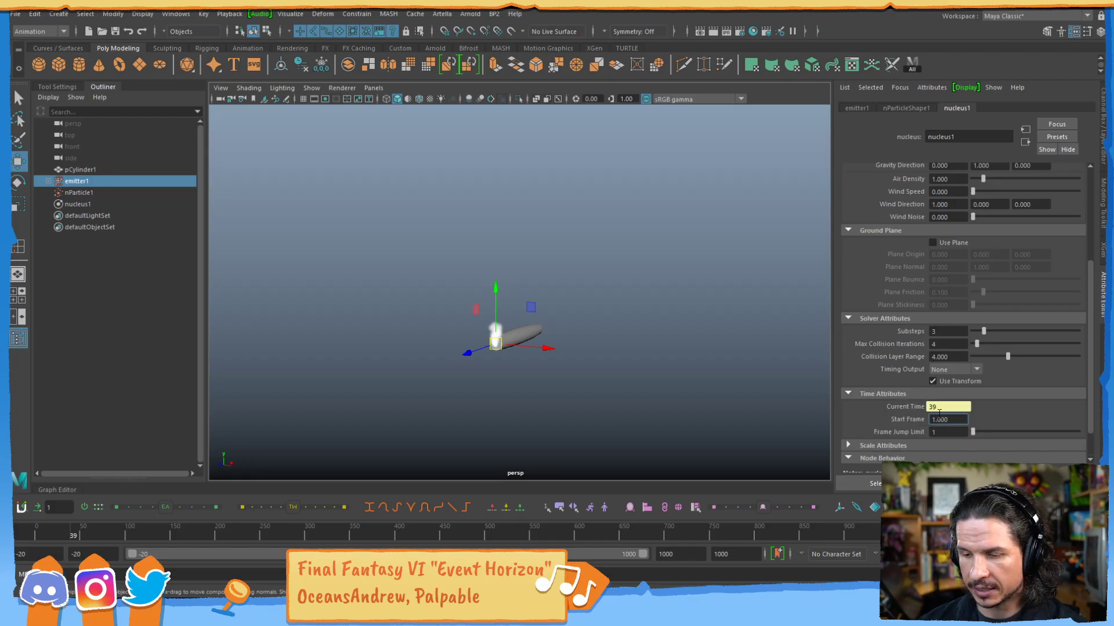
pyautogui.write('-')
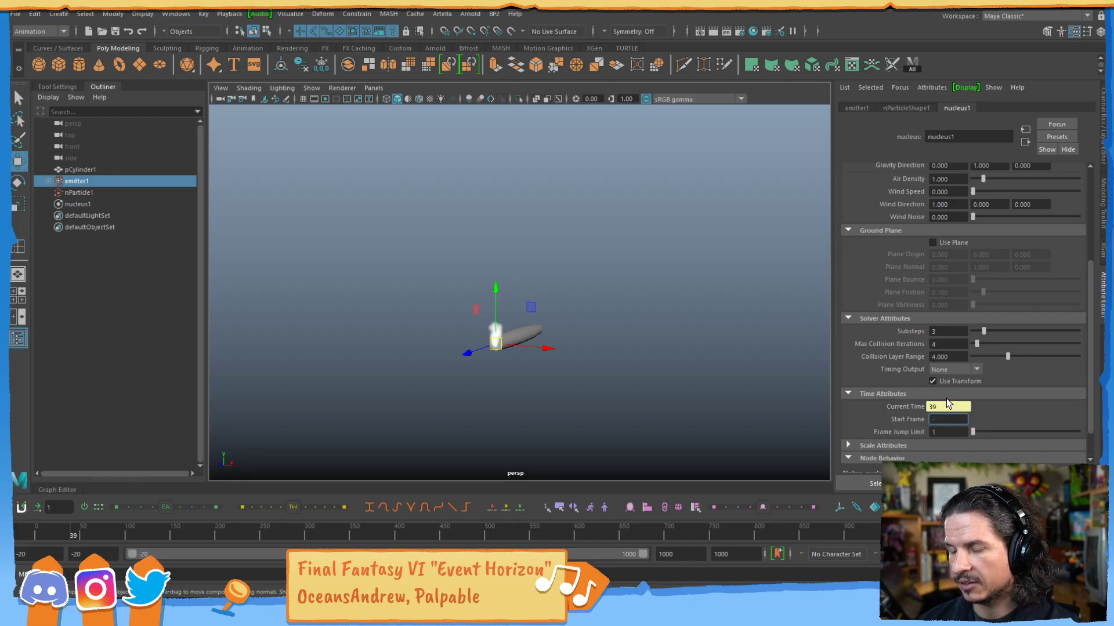
pyautogui.write('30')
pyautogui.press('Return')
# Set the playback range to run from frame -30 to frame 200.
pyautogui.click(78, 554)
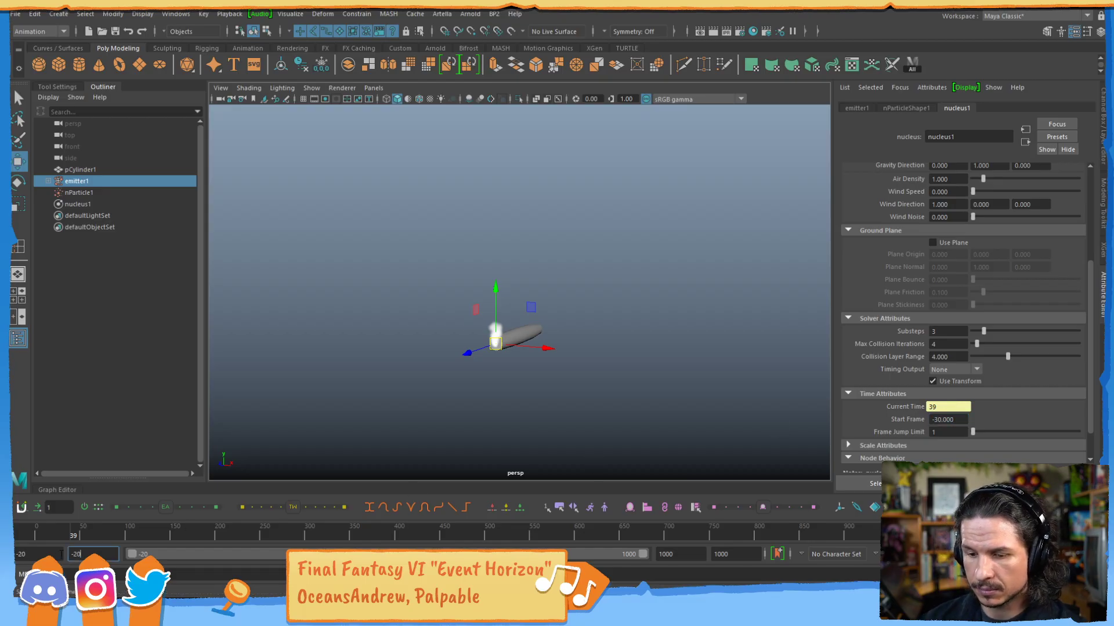
pyautogui.write('-30')
pyautogui.press('Return')
pyautogui.moveTo(685, 555); pyautogui.dragTo(635, 560)
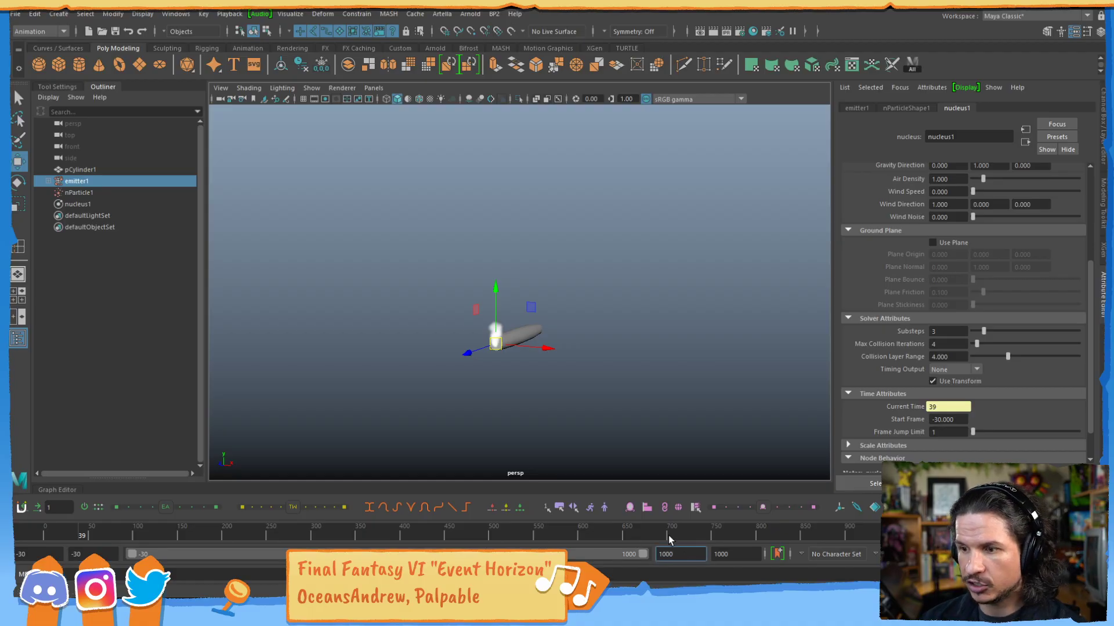
pyautogui.write('200')
pyautogui.press('Return')
# Play the simulation from frame -30 and scrub around frame 0 to check the smoke's build-up.
pyautogui.hotkey('alt', 'shift', 'v')
pyautogui.hotkey('alt', 'v')
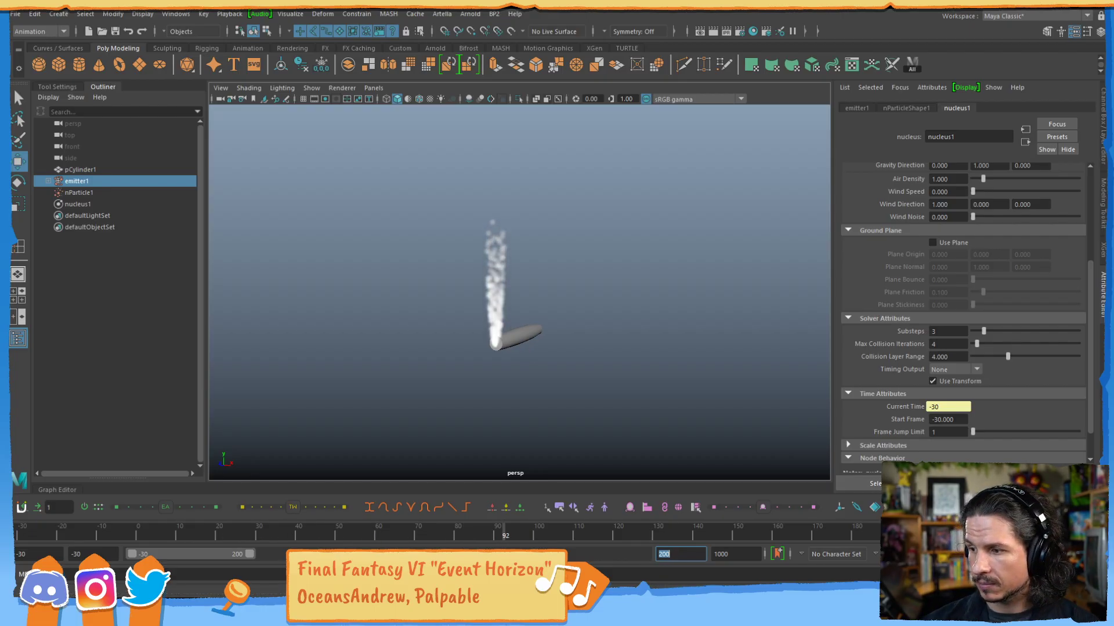
pyautogui.hotkey('alt', 'v')
pyautogui.moveTo(50, 538); pyautogui.dragTo(16, 536)
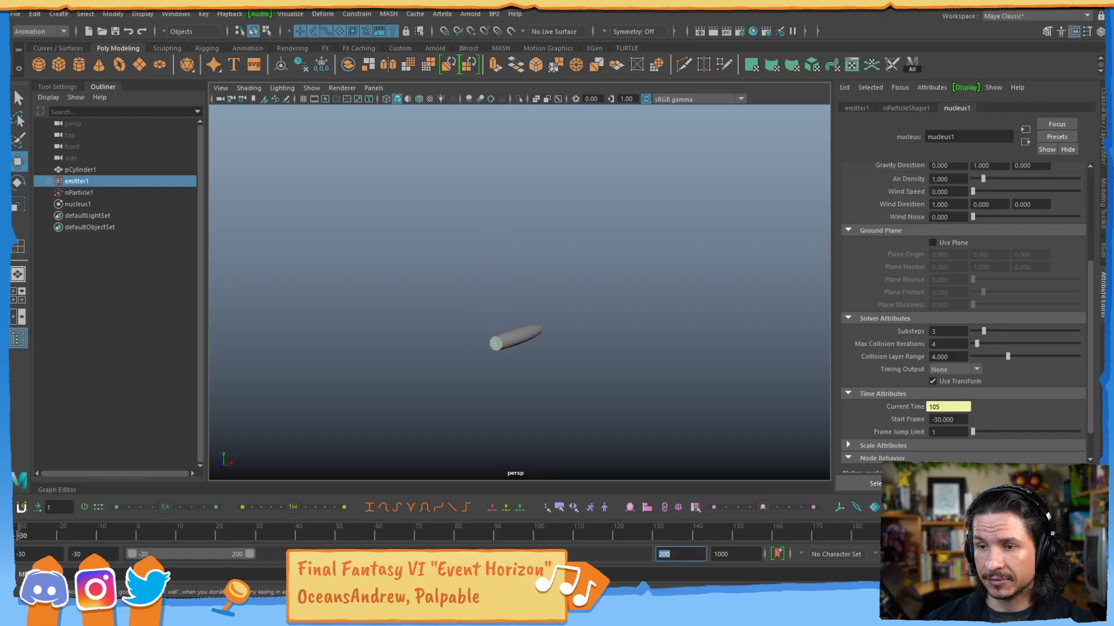
pyautogui.moveTo(167, 530); pyautogui.dragTo(187, 534)
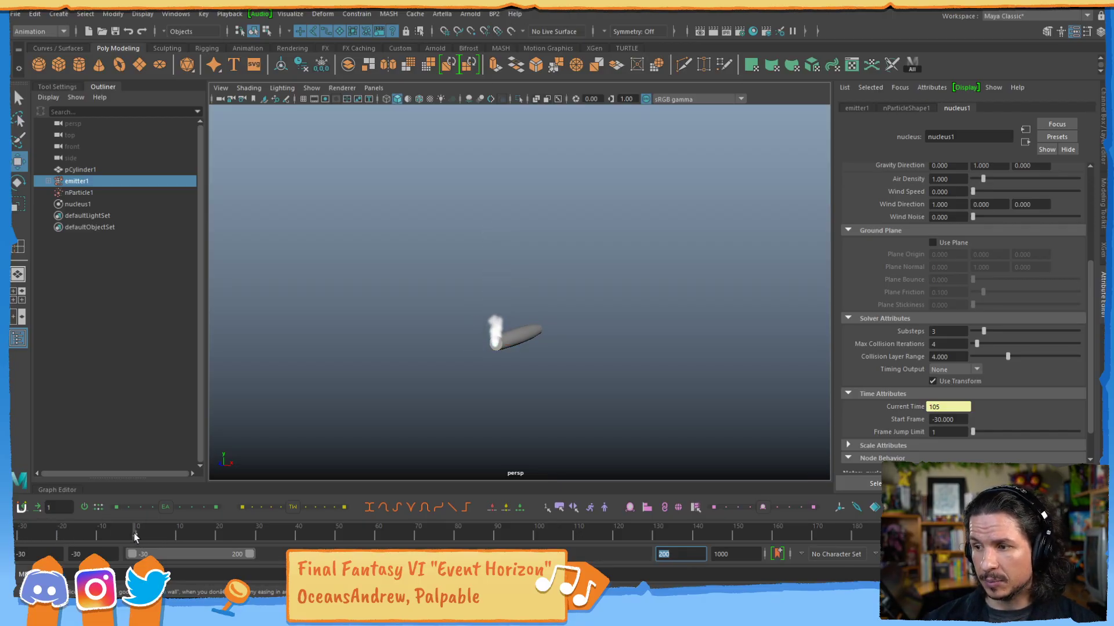
# Key the cylinder's starting pose at frame 1, and key it moved lower and rotated nearly upright at frame 40.
pyautogui.moveTo(134, 536); pyautogui.dragTo(135, 536)
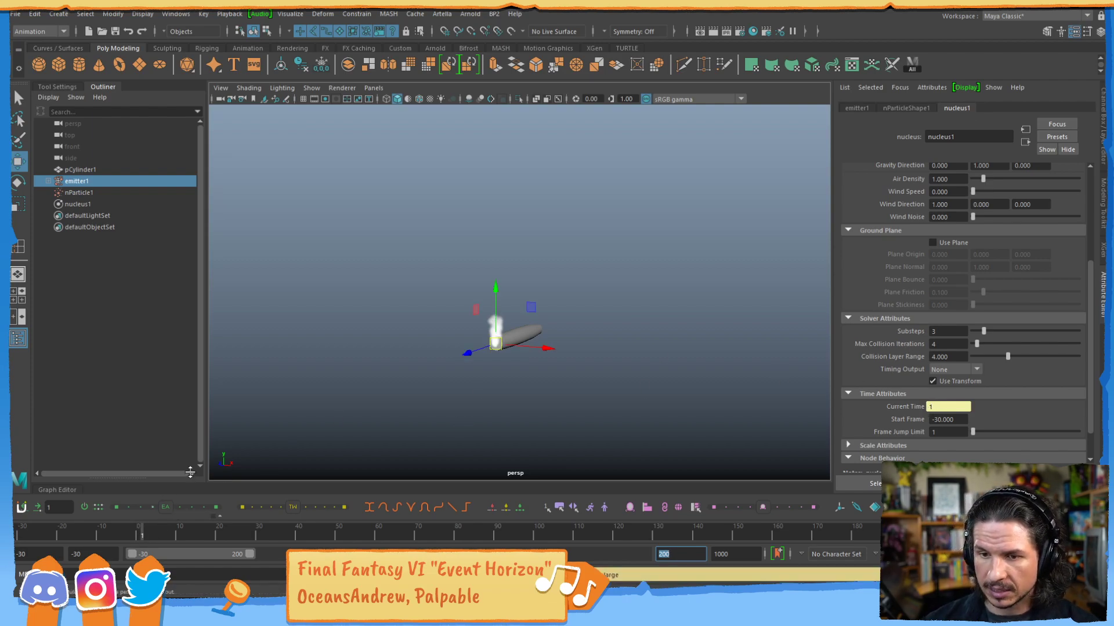
pyautogui.click(525, 334)
pyautogui.moveTo(145, 537); pyautogui.dragTo(298, 537)
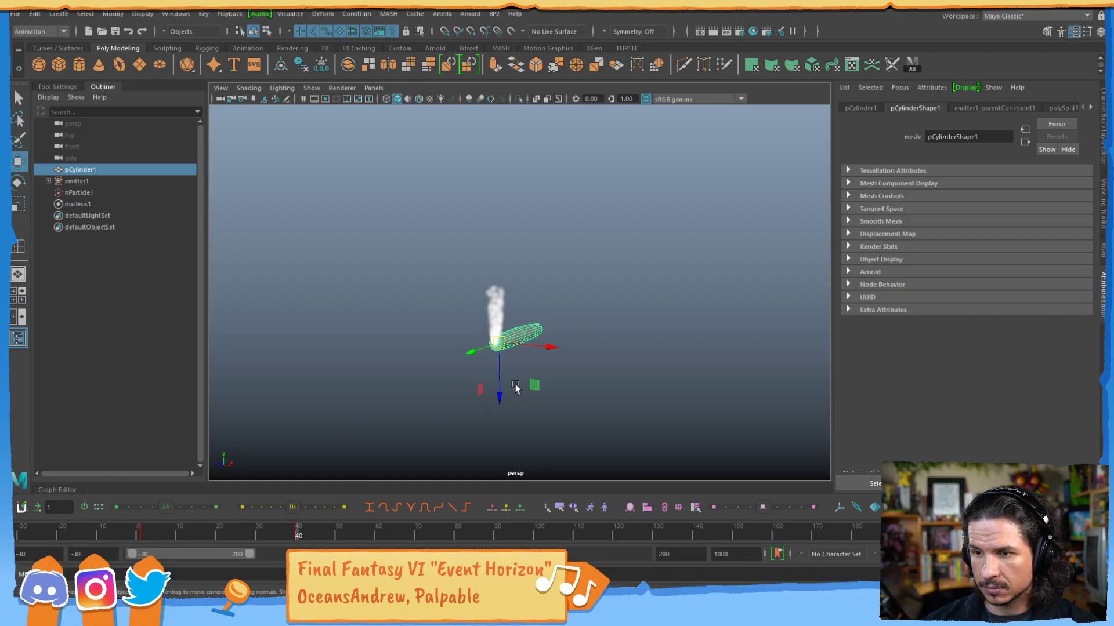
pyautogui.moveTo(503, 347); pyautogui.dragTo(596, 421)
pyautogui.press('e')
pyautogui.moveTo(600, 464); pyautogui.dragTo(612, 443)
# At frame 96, move the cylinder up and to the right, rotate it nearly horizontal and key the pose.
pyautogui.moveTo(358, 530); pyautogui.dragTo(520, 532)
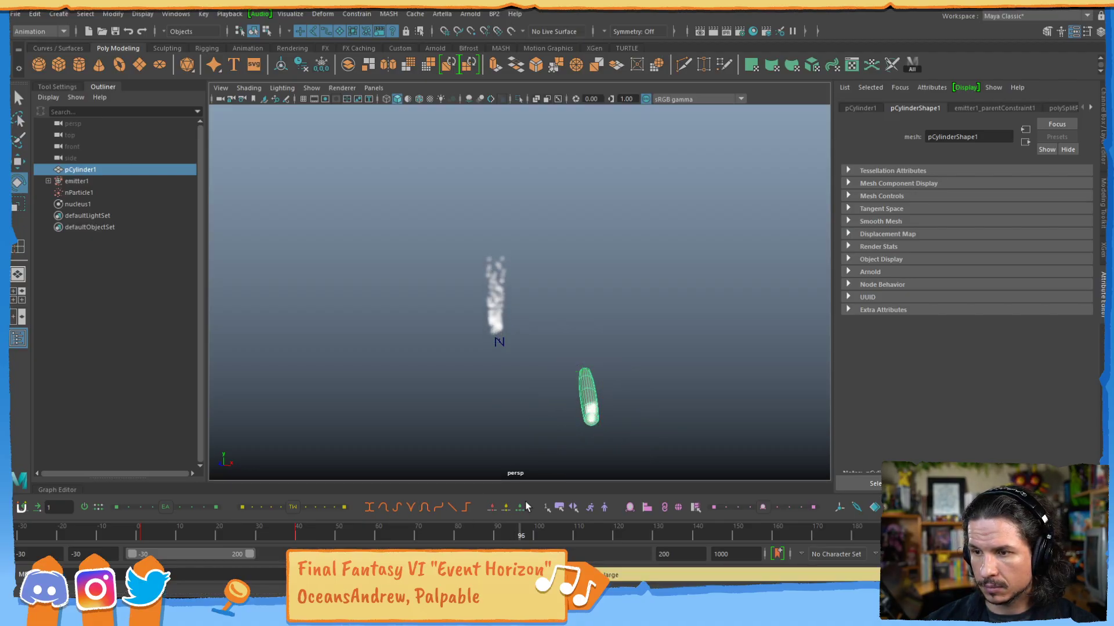
pyautogui.press('w')
pyautogui.moveTo(591, 420); pyautogui.dragTo(680, 323)
pyautogui.press('e')
pyautogui.moveTo(648, 281); pyautogui.dragTo(725, 293)
# Return to the start of the timeline and play the cylinder animation to check the smoke trail.
pyautogui.moveTo(270, 523); pyautogui.dragTo(24, 487)
pyautogui.click(1046, 532)
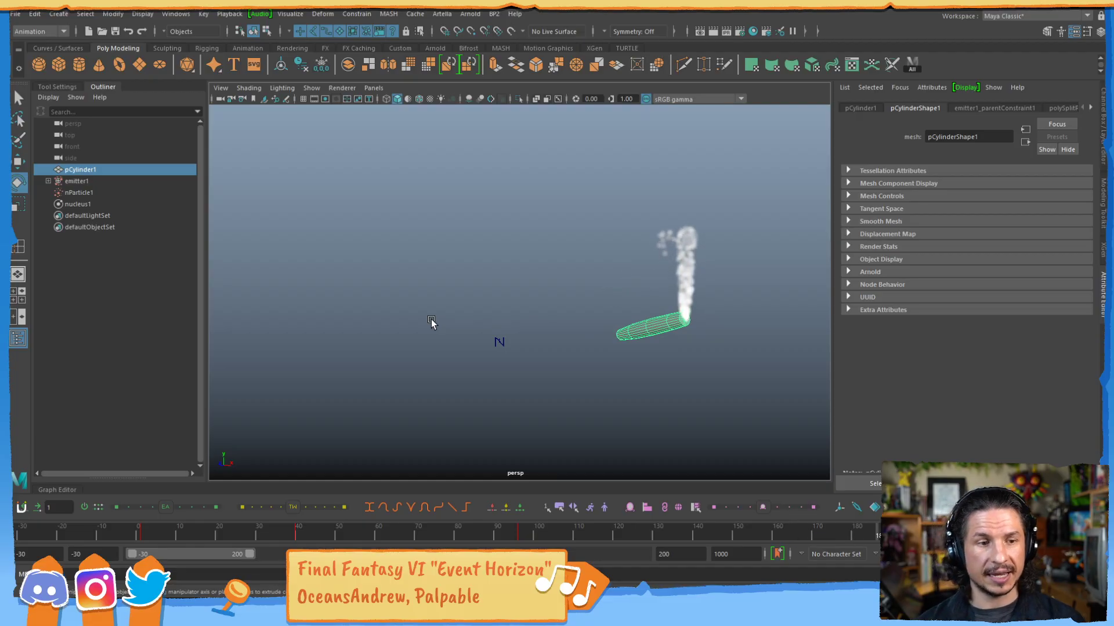
pyautogui.click(1048, 532)
# Review the Time Slider preferences' Playback speed and Max Playback Speed options, keeping Play every frame and 24 fps x 1, and cancel the dialog.
pyautogui.click(1092, 553)
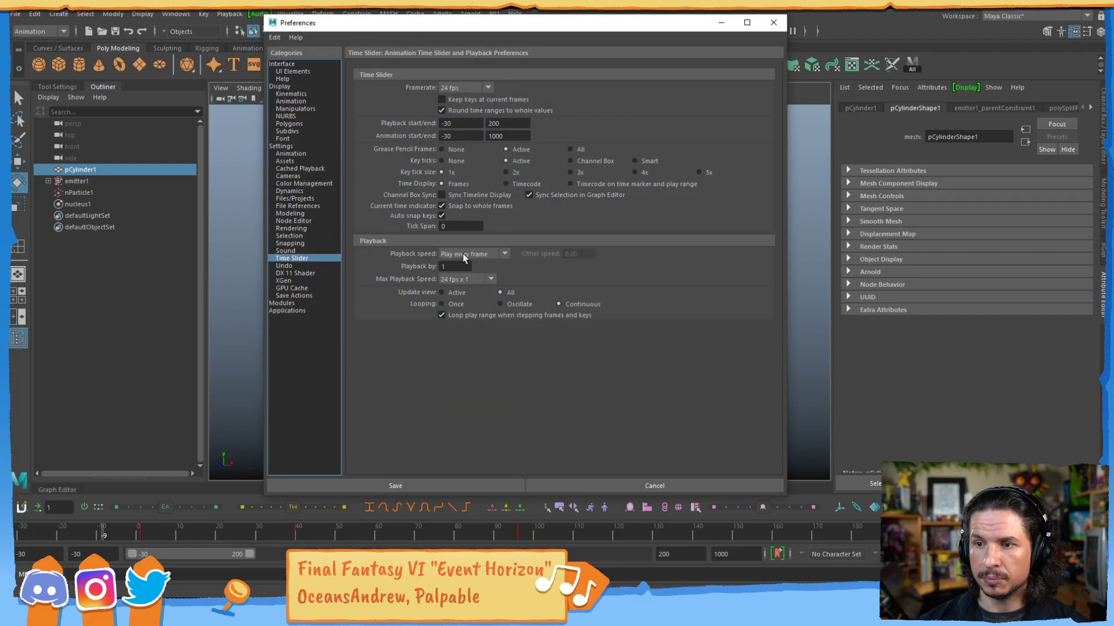
pyautogui.click(463, 256)
pyautogui.click(465, 255)
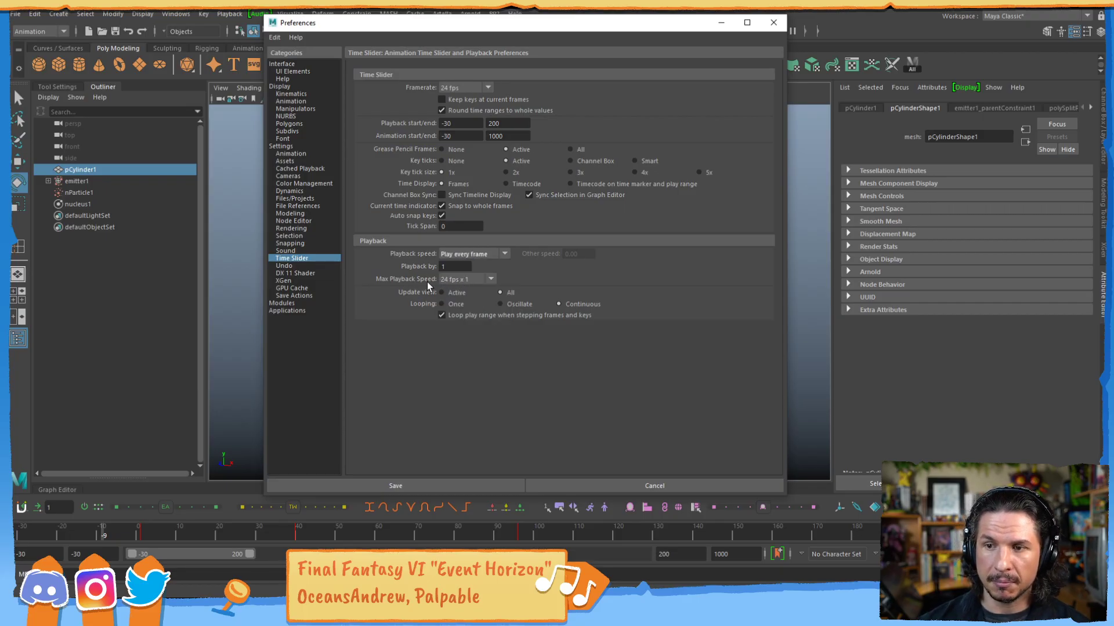
pyautogui.click(461, 279)
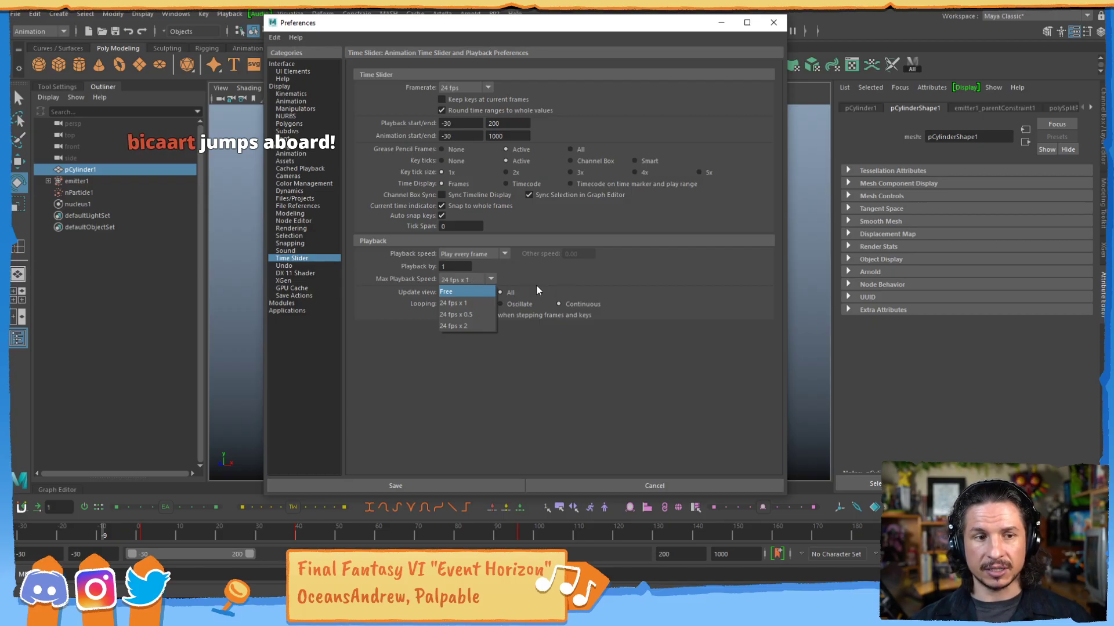
pyautogui.click(480, 371)
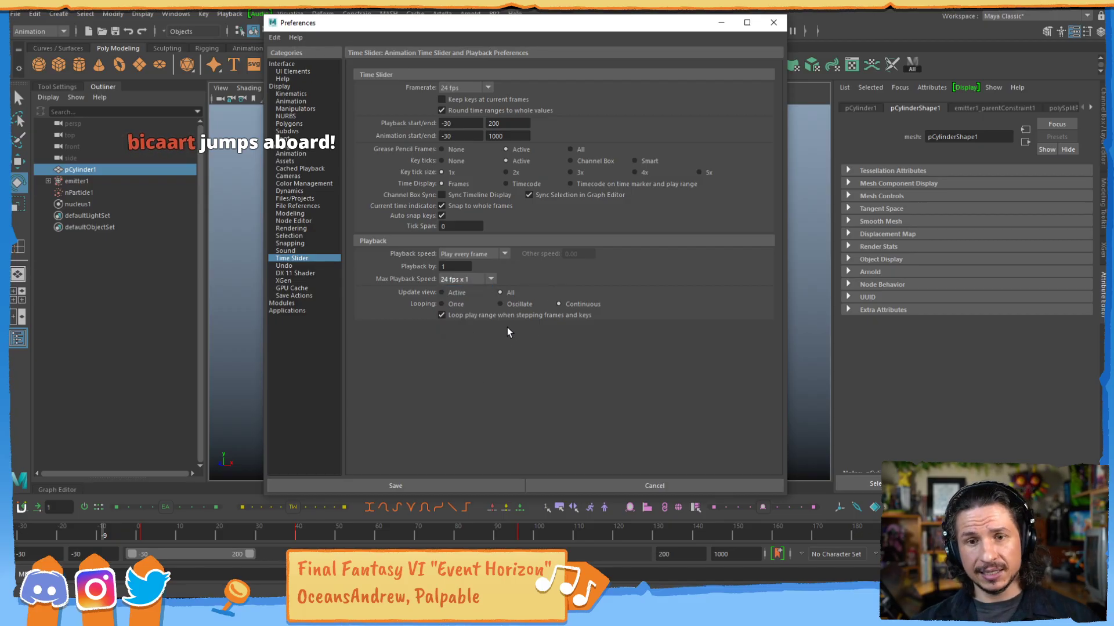
pyautogui.click(474, 254)
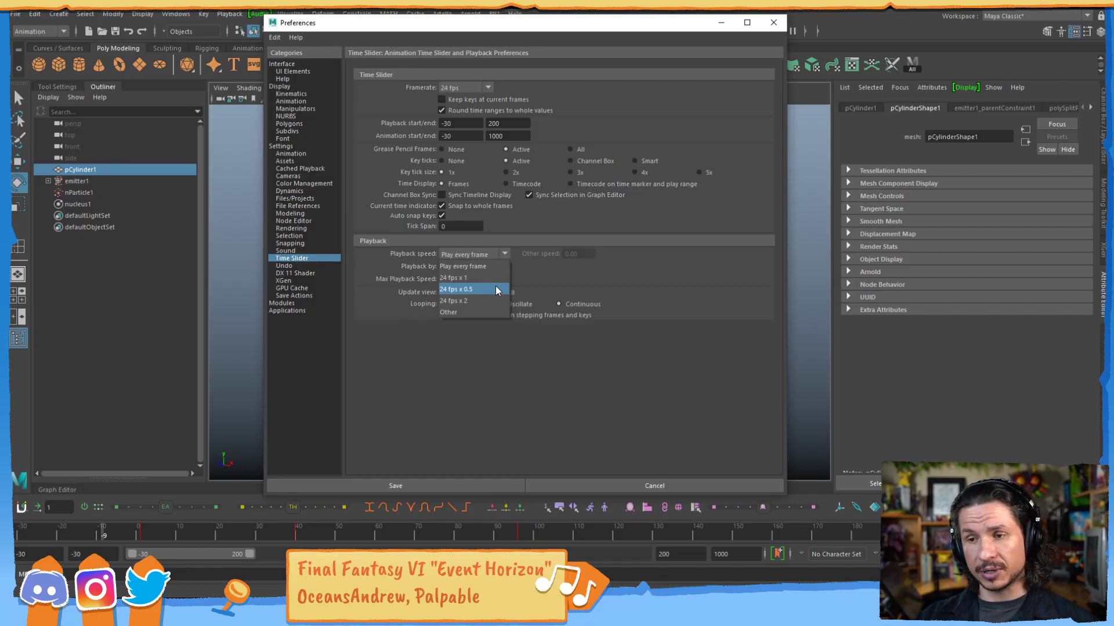
pyautogui.click(438, 357)
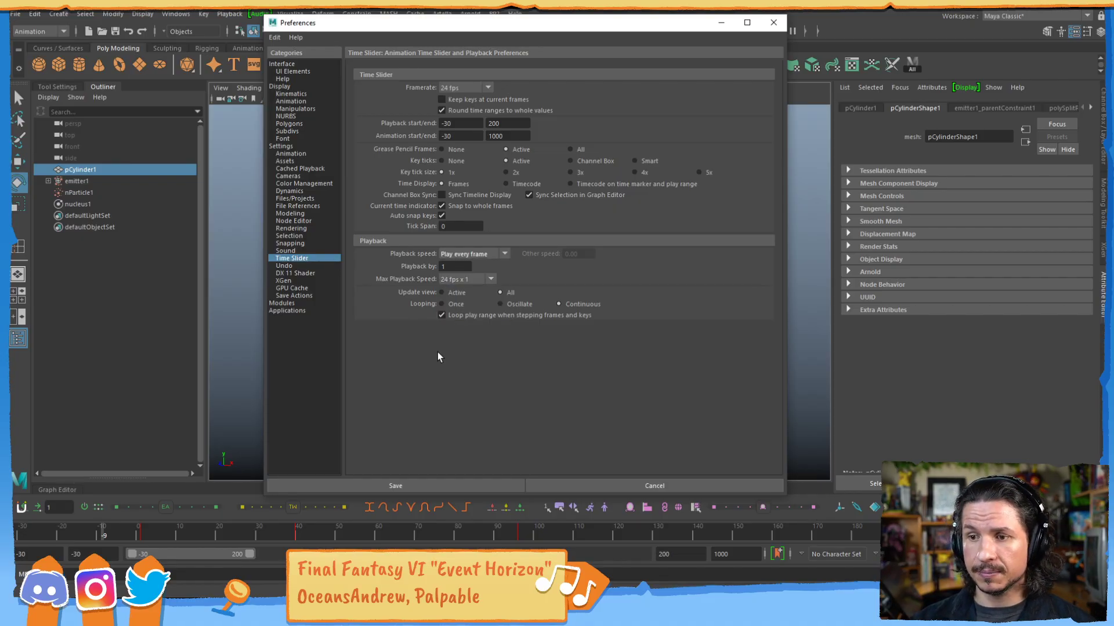
pyautogui.click(458, 254)
pyautogui.click(474, 266)
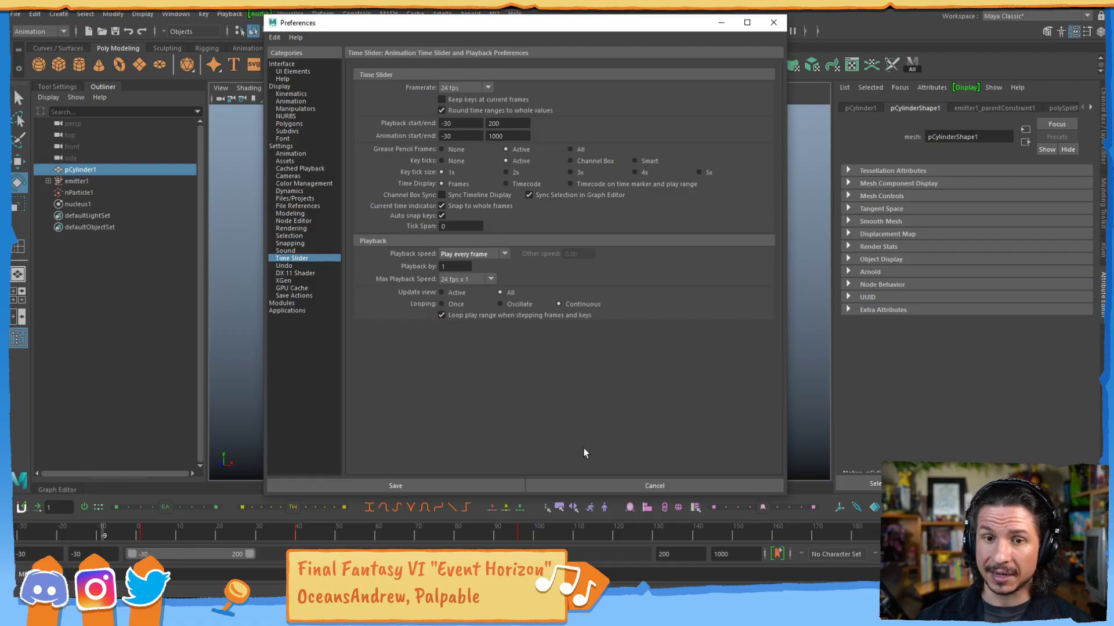
pyautogui.click(586, 485)
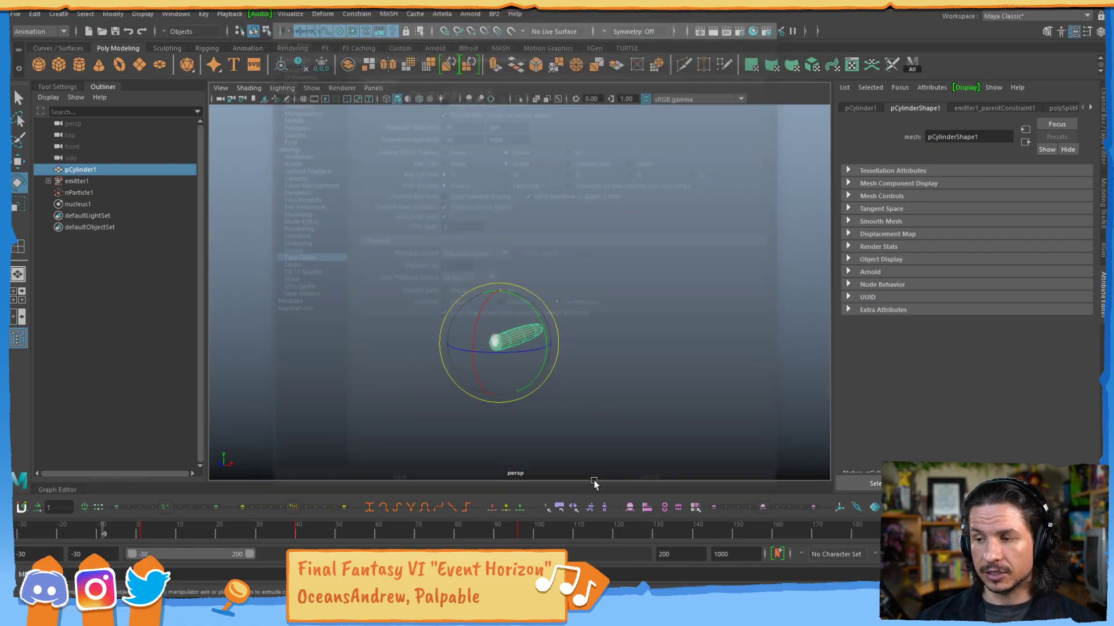
# Scrub from the simulation's start to about frame 0 and play the animation to examine the smoke trailing the moving cylinder.
pyautogui.moveTo(28, 530); pyautogui.dragTo(136, 533)
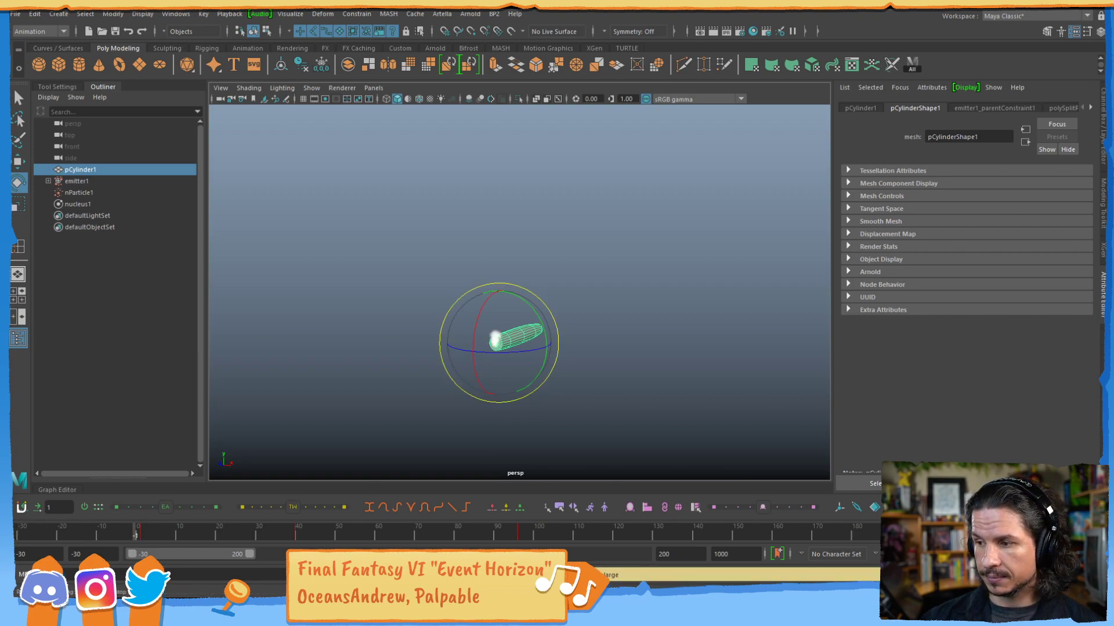
pyautogui.hotkey('alt', 'v')
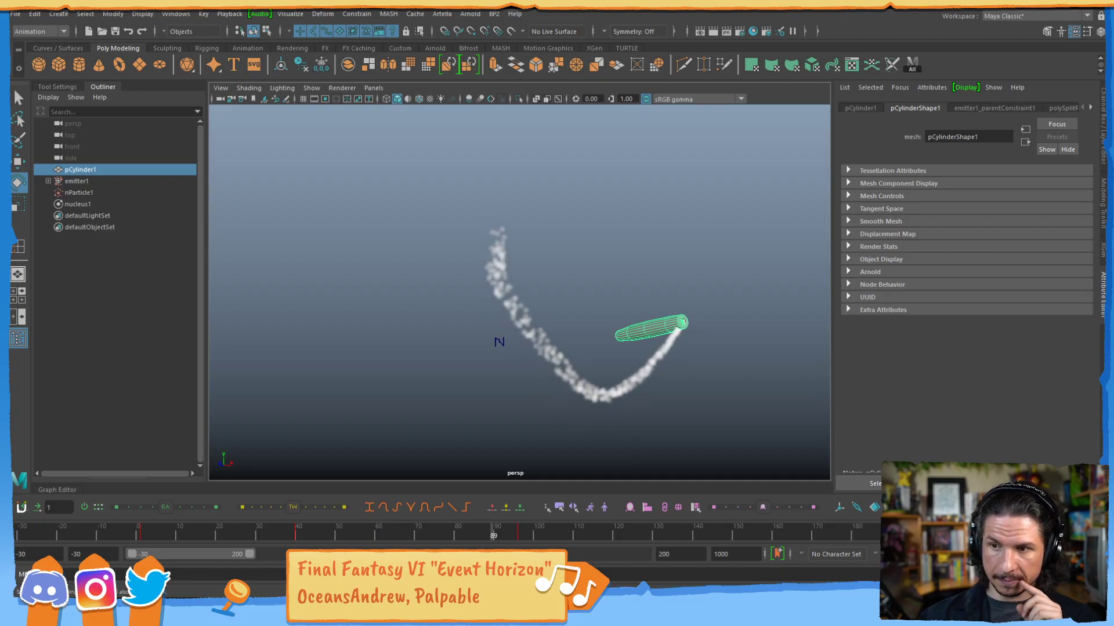
# Set nucleus1's Wind Speed to 3.571 and Wind Direction Y to 0.5, and replay the smoke simulation.
pyautogui.hotkey('alt', 'v')
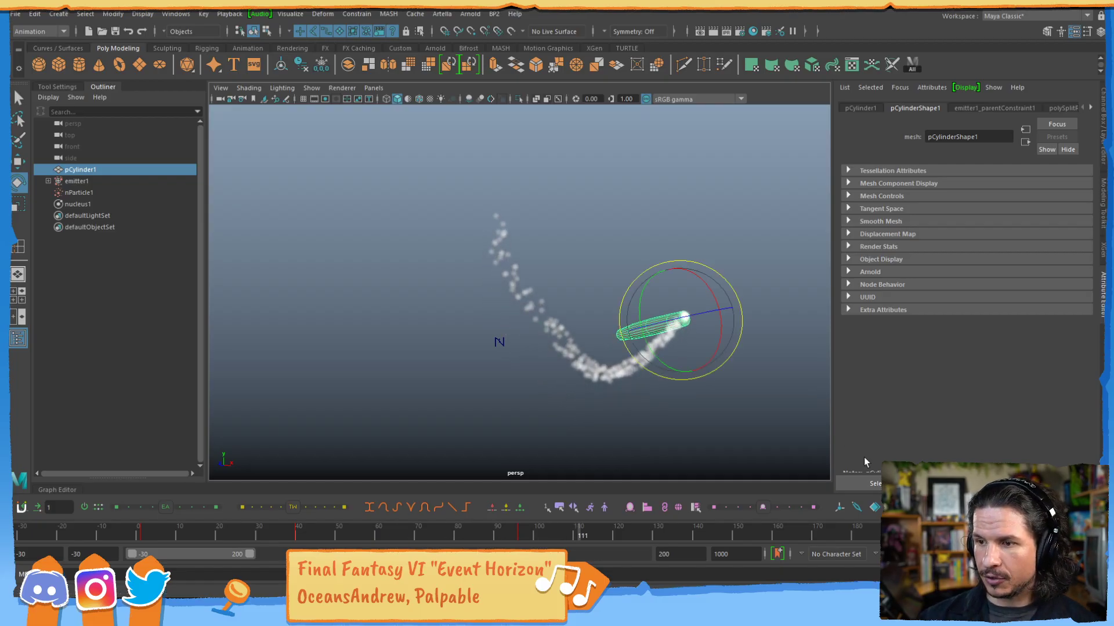
pyautogui.click(86, 183)
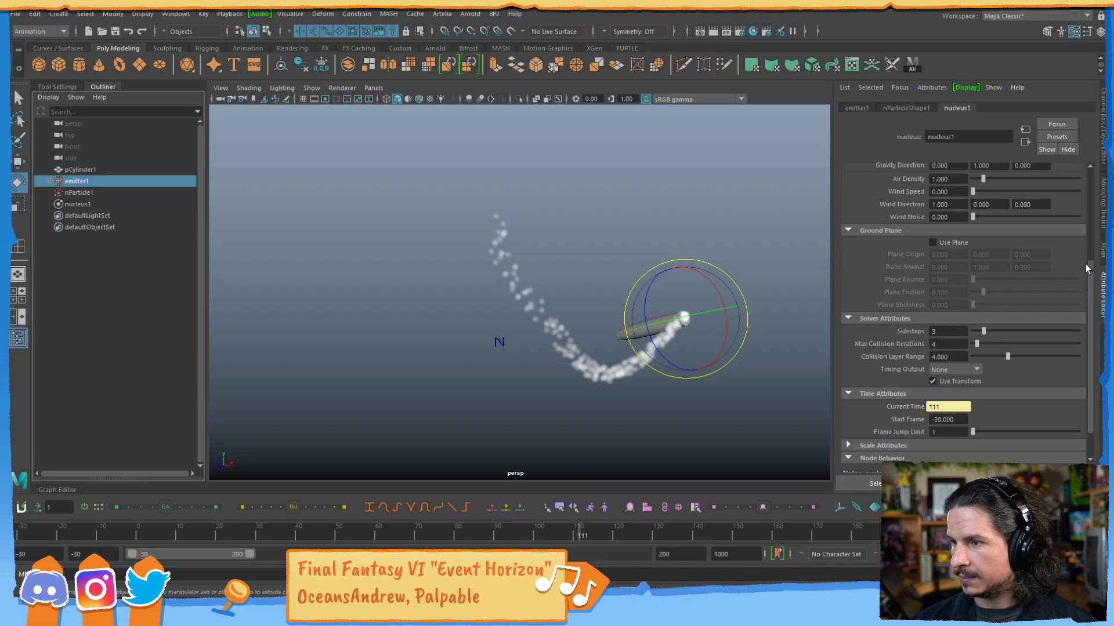
pyautogui.moveTo(1087, 264); pyautogui.dragTo(1063, 224)
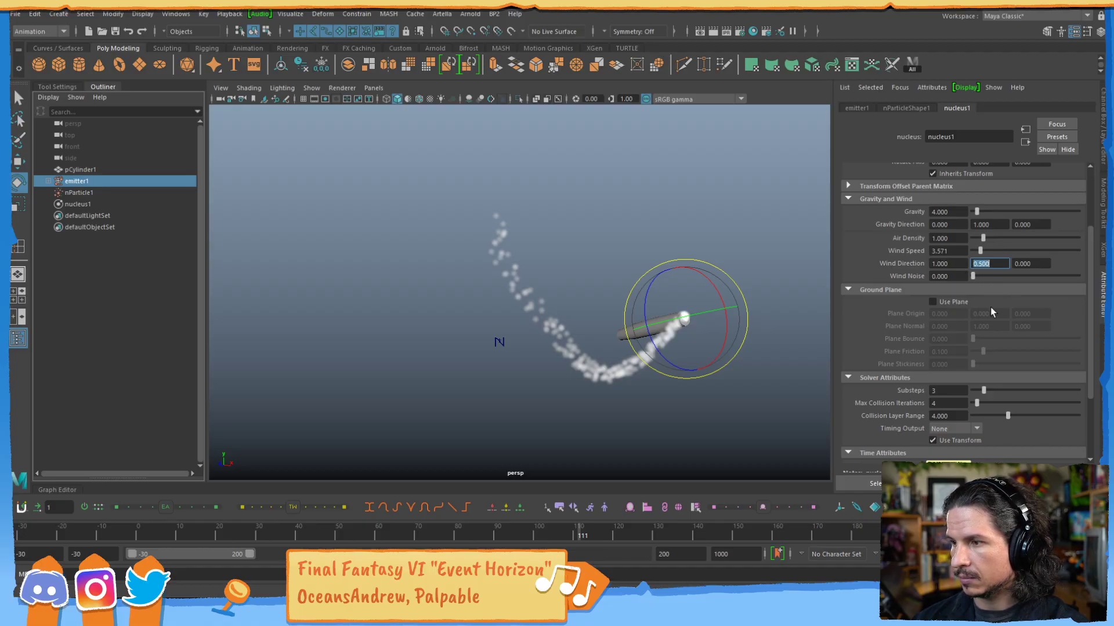
pyautogui.click(988, 532)
pyautogui.click(1045, 533)
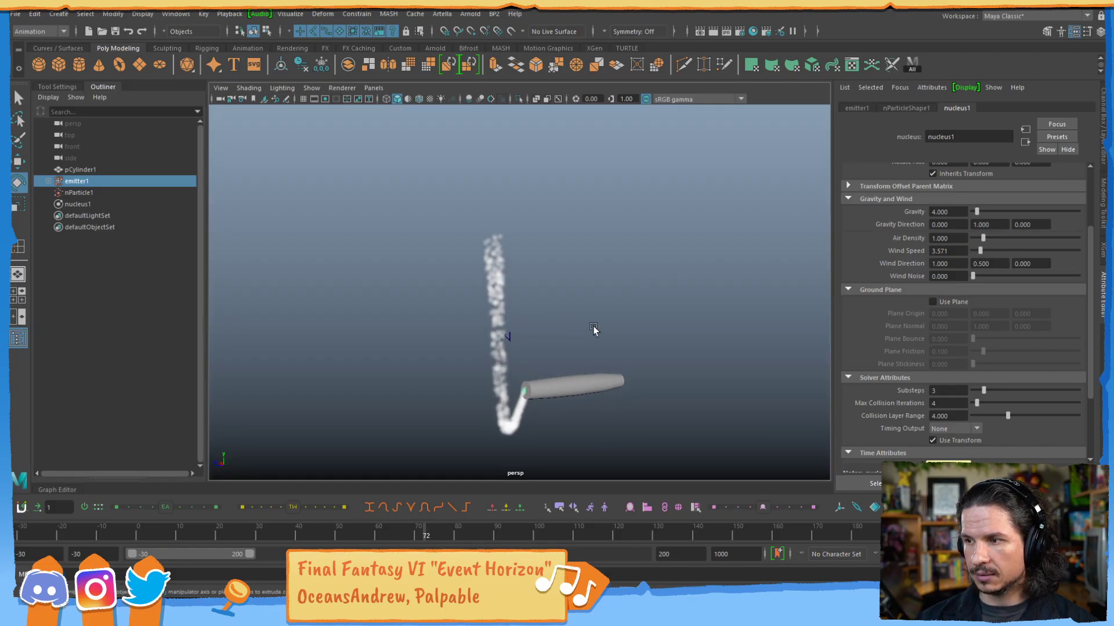
# Try a stronger wind by raising nucleus1's Wind Speed to about 37.4 and its Wind Noise to 20.
pyautogui.moveTo(988, 247); pyautogui.dragTo(1051, 250)
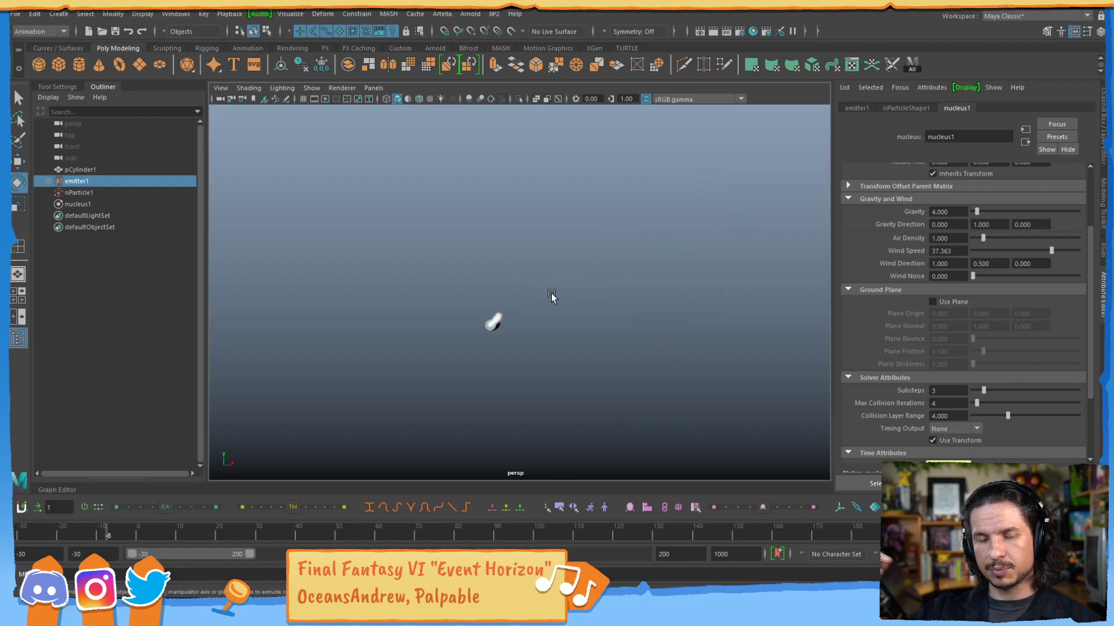
pyautogui.click(945, 277)
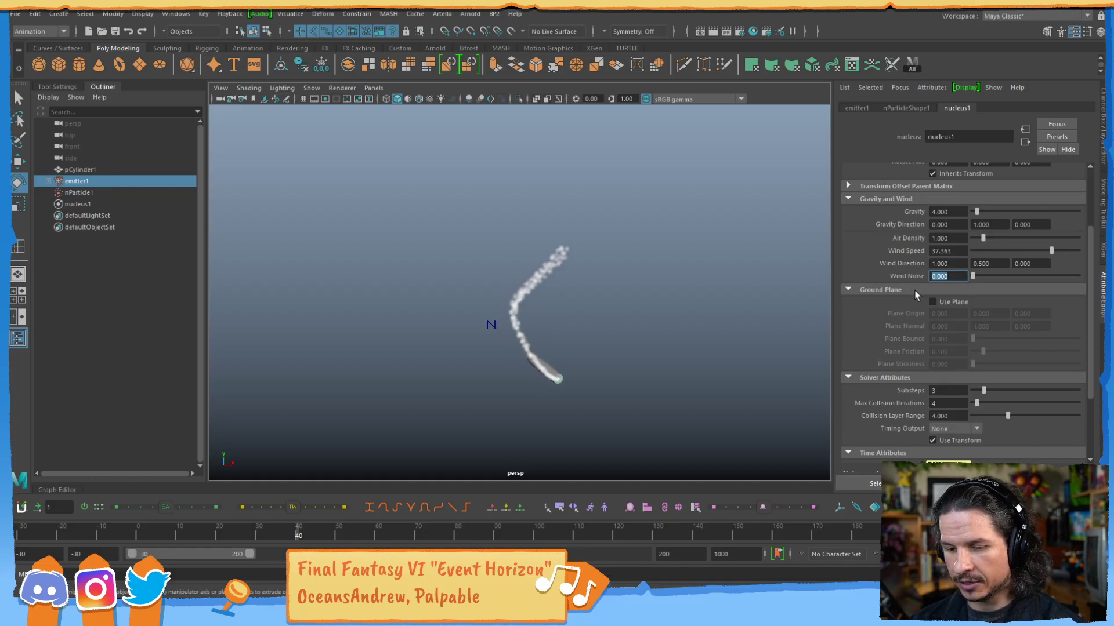
pyautogui.moveTo(991, 274); pyautogui.dragTo(1081, 267)
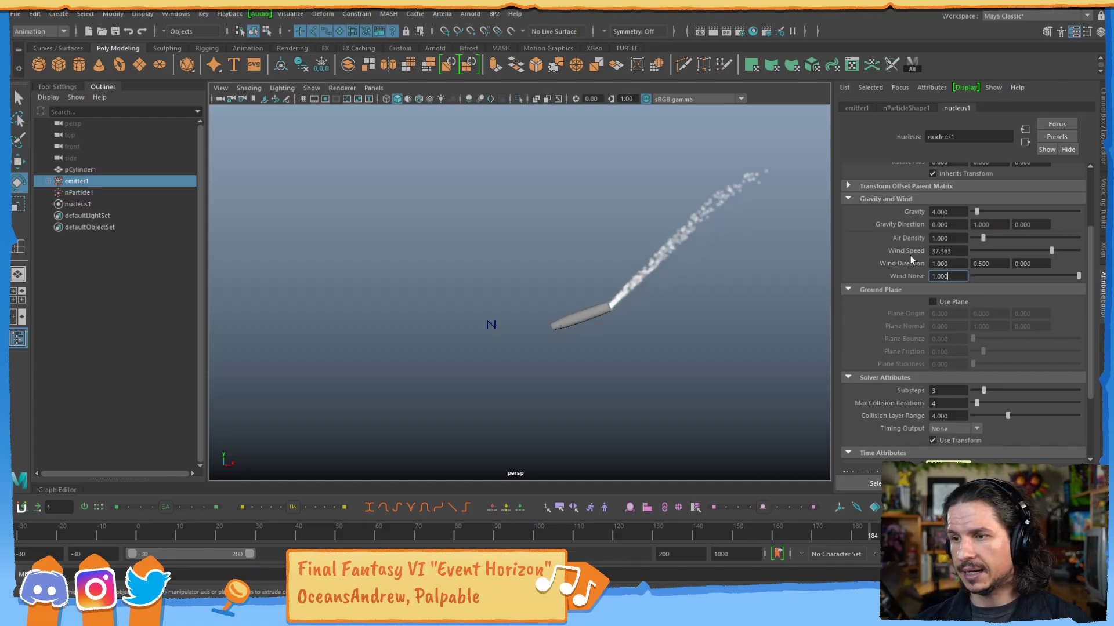
pyautogui.write('20')
pyautogui.press('Return')
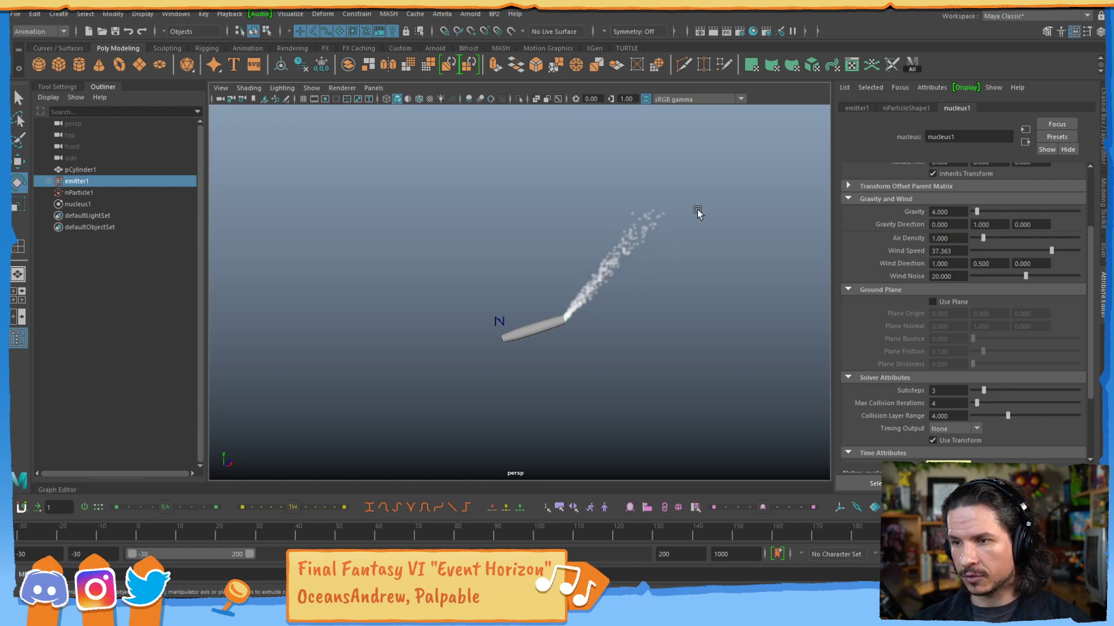
# Extend the playback range to end at frame 400 and set nucleus1's Wind Noise to 40.
pyautogui.click(682, 555)
pyautogui.write('400')
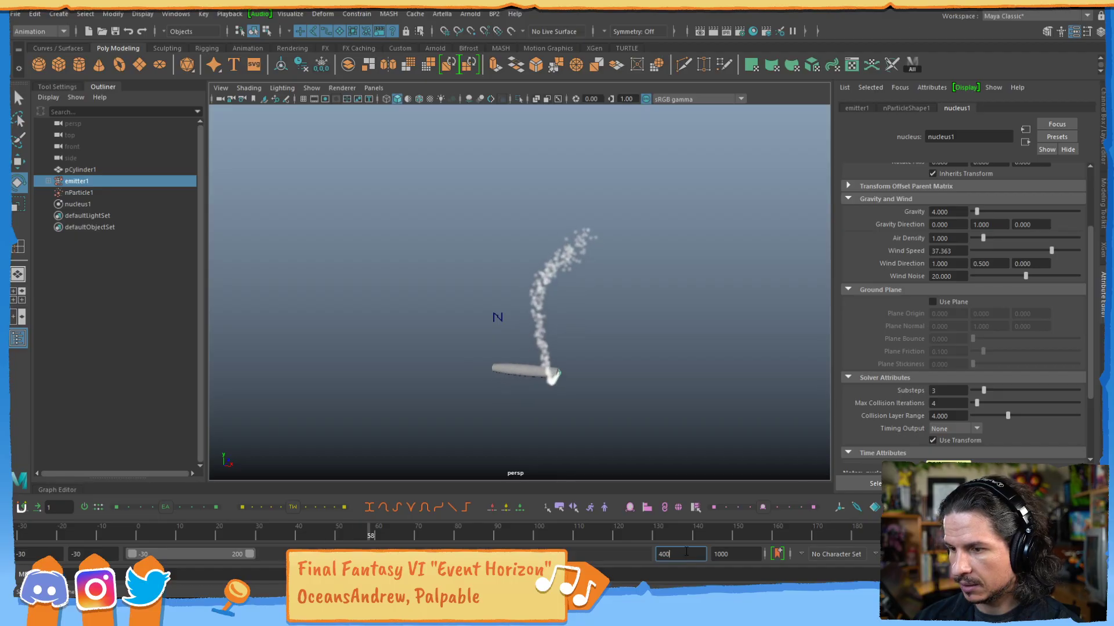
pyautogui.press('Return')
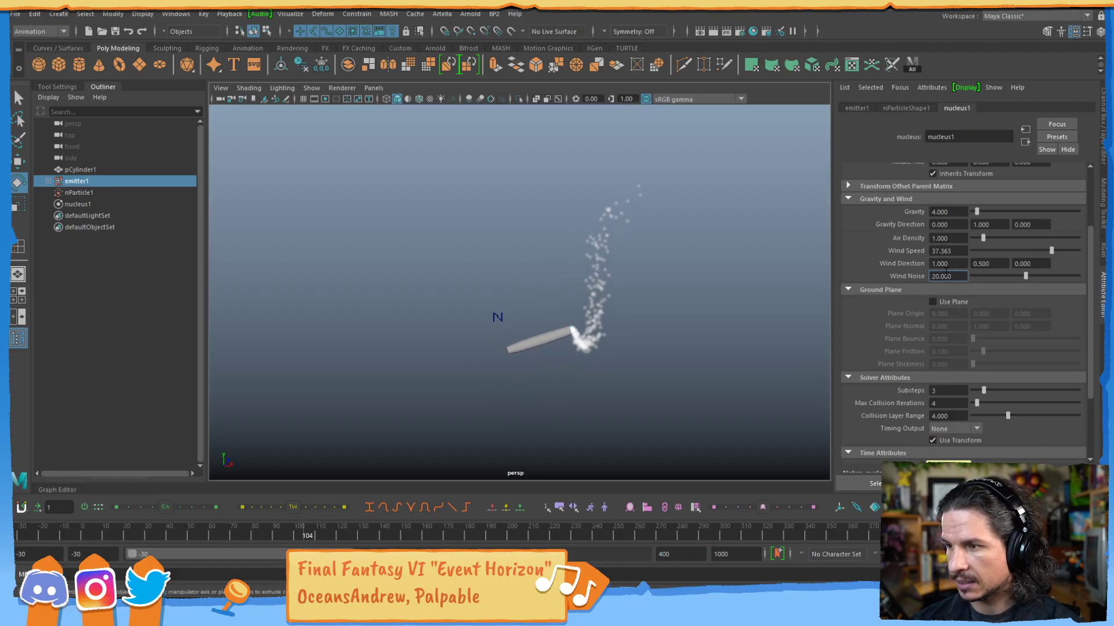
pyautogui.write('40')
pyautogui.press('Return')
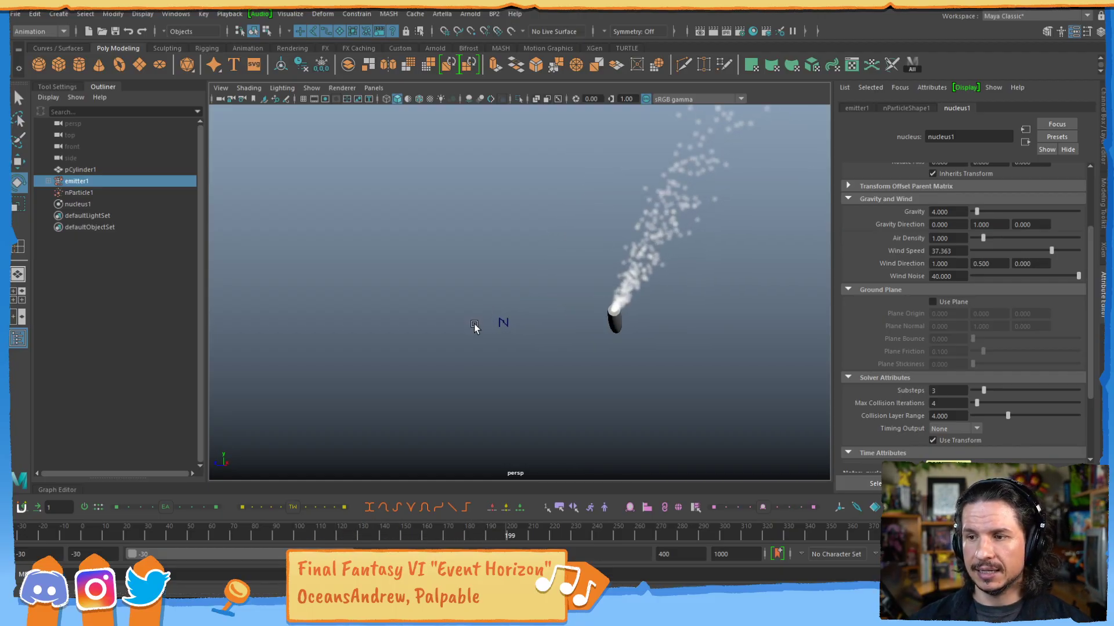
# Set nucleus1's Wind Speed to 1 and Wind Noise to 10 for gentler turbulence in the smoke.
pyautogui.click(951, 251)
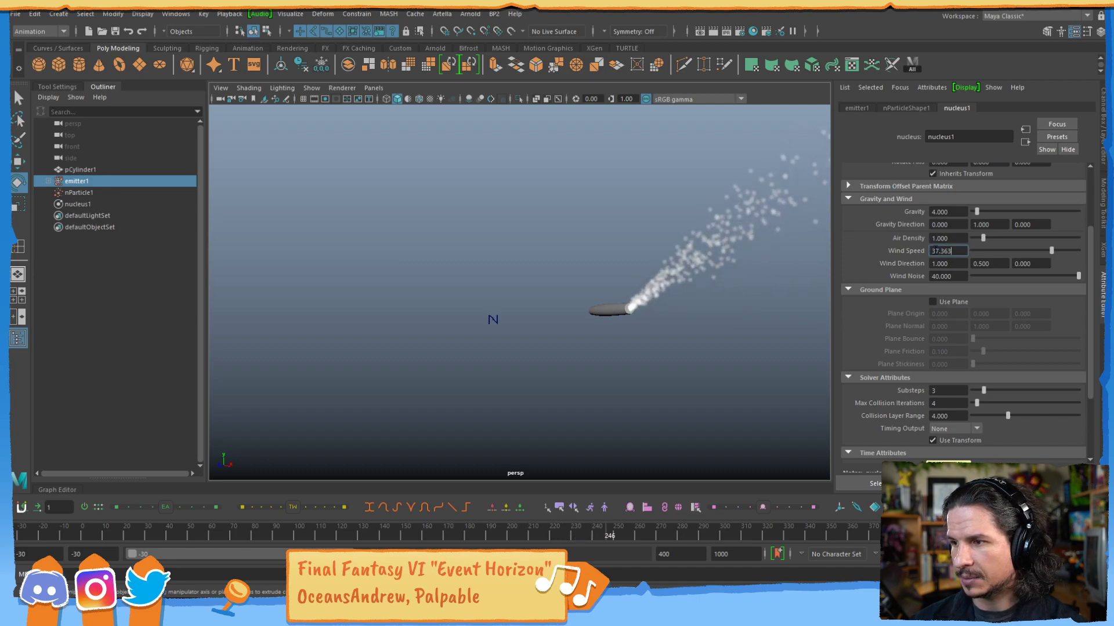
pyautogui.press('BackSpace')
pyautogui.press('BackSpace')
pyautogui.press('BackSpace')
pyautogui.press('BackSpace')
pyautogui.press('BackSpace')
pyautogui.press('BackSpace')
pyautogui.write('1')
pyautogui.press('Return')
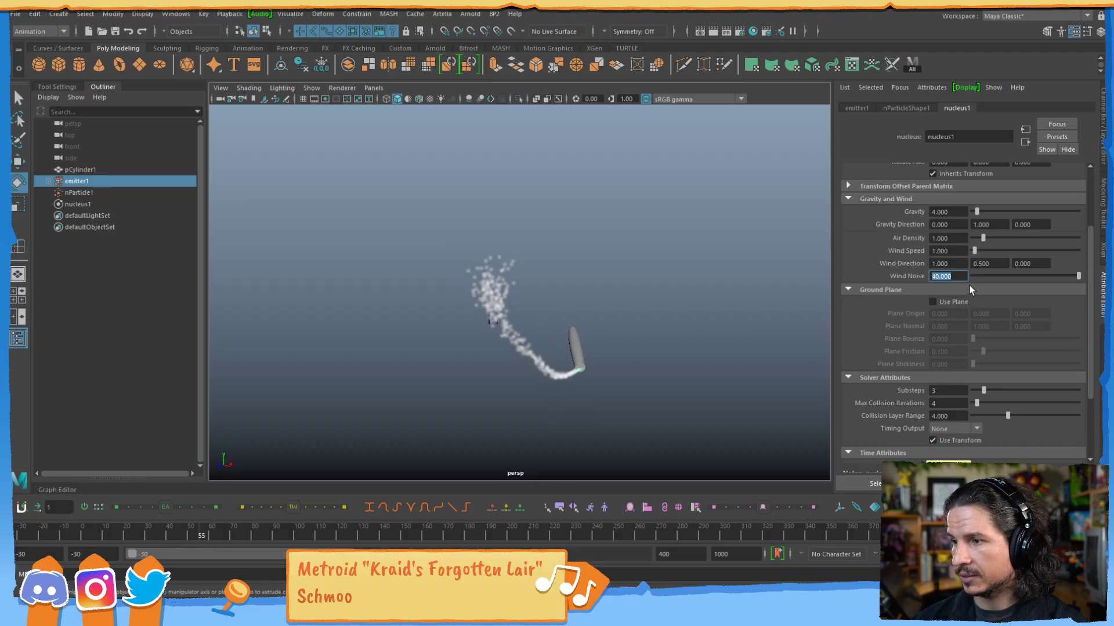
pyautogui.write('10')
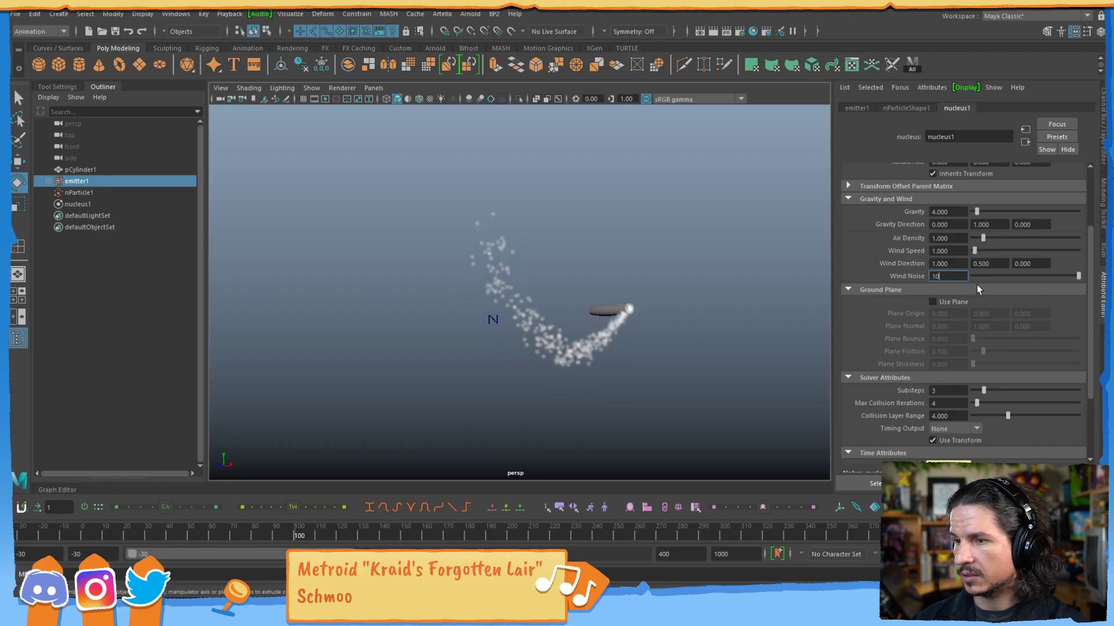
pyautogui.press('Return')
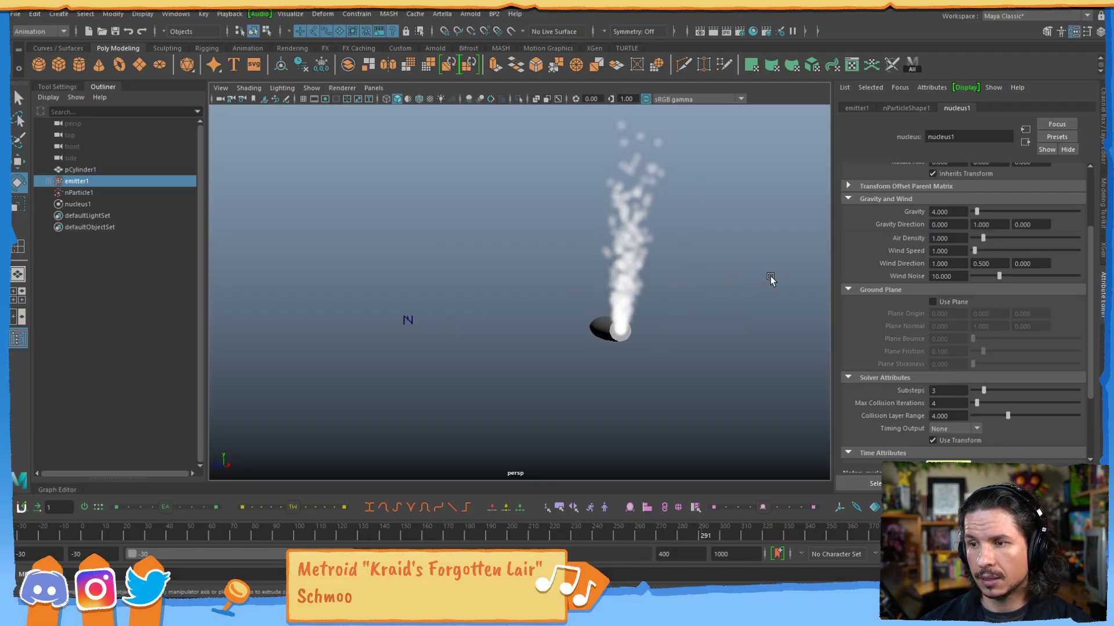
# Stop playback, scrub back to about frame -16, review the emitter's Emitter Type options and view the particles around the cylinder.
pyautogui.hotkey('ctrl', 'a')
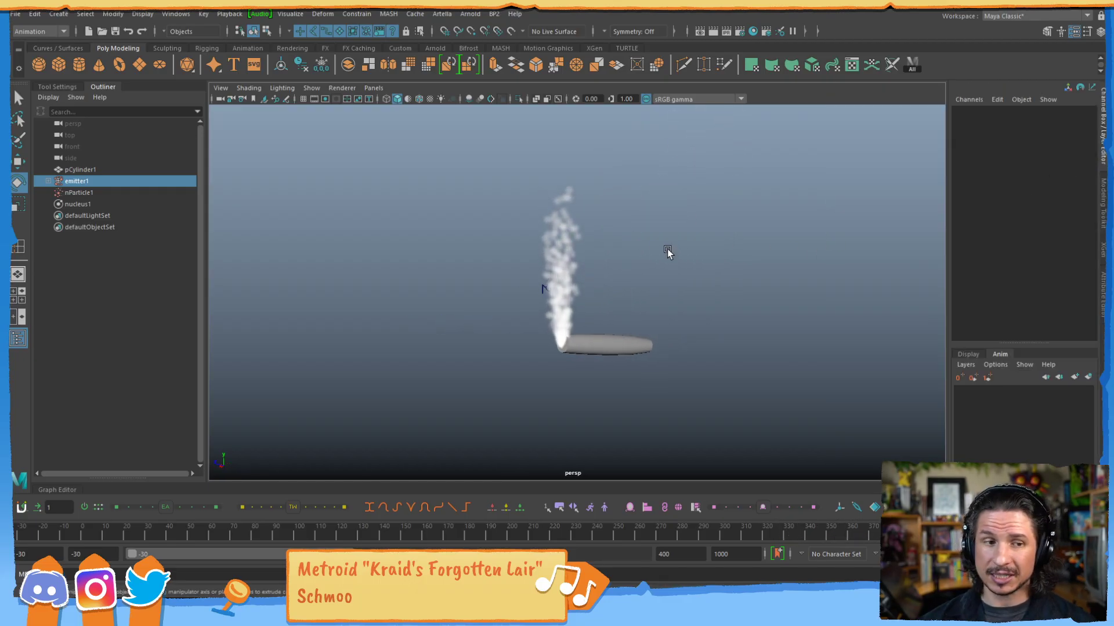
pyautogui.hotkey('alt', 'v')
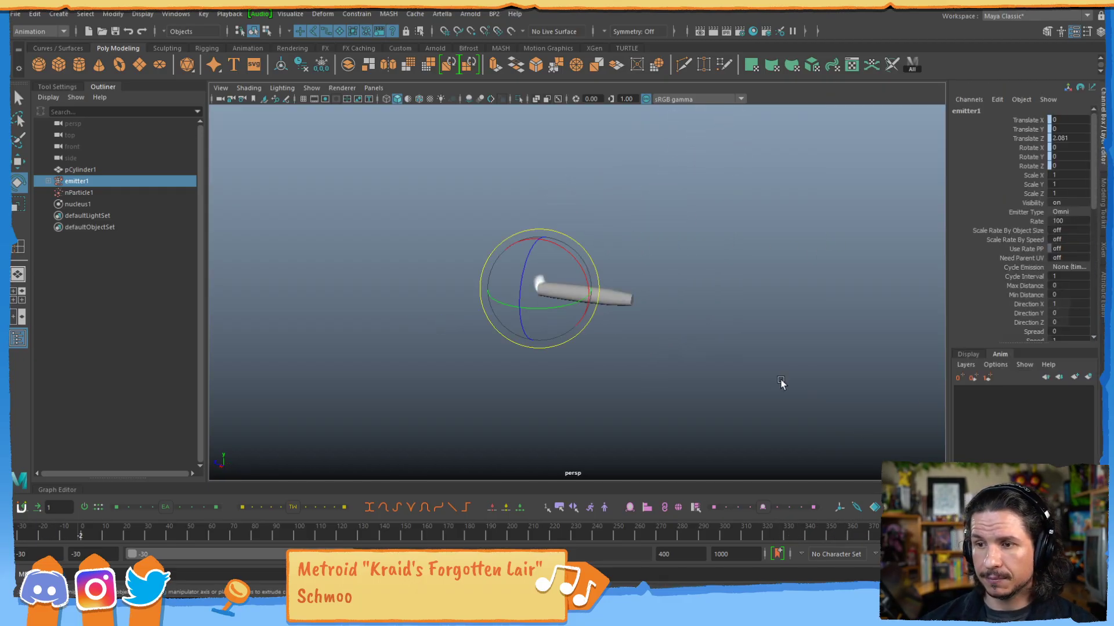
pyautogui.moveTo(127, 534); pyautogui.dragTo(50, 501)
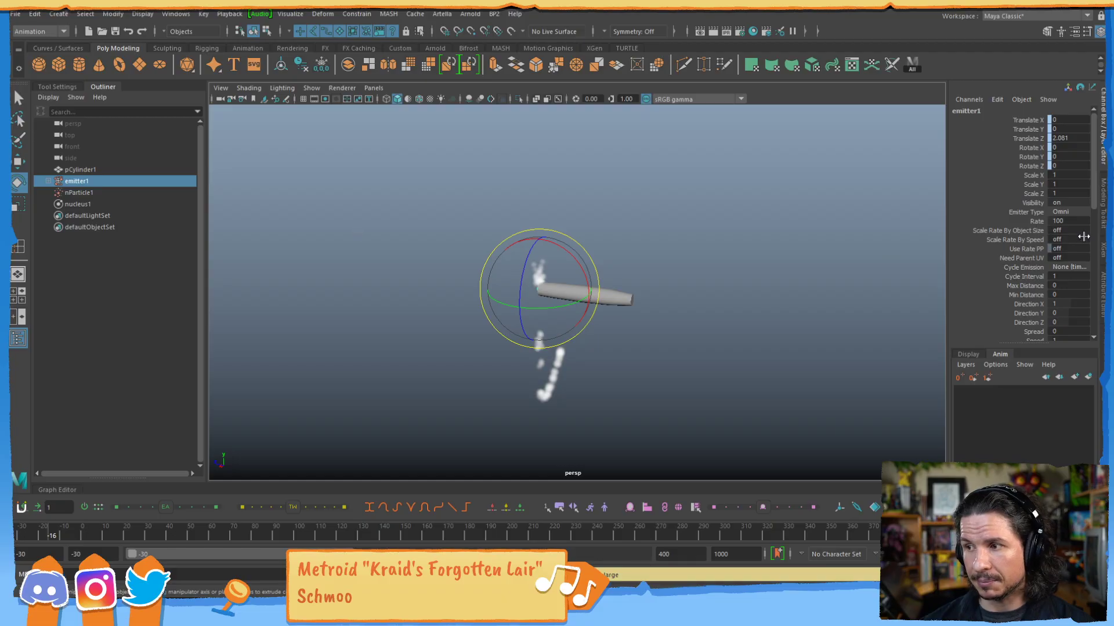
pyautogui.click(1072, 211)
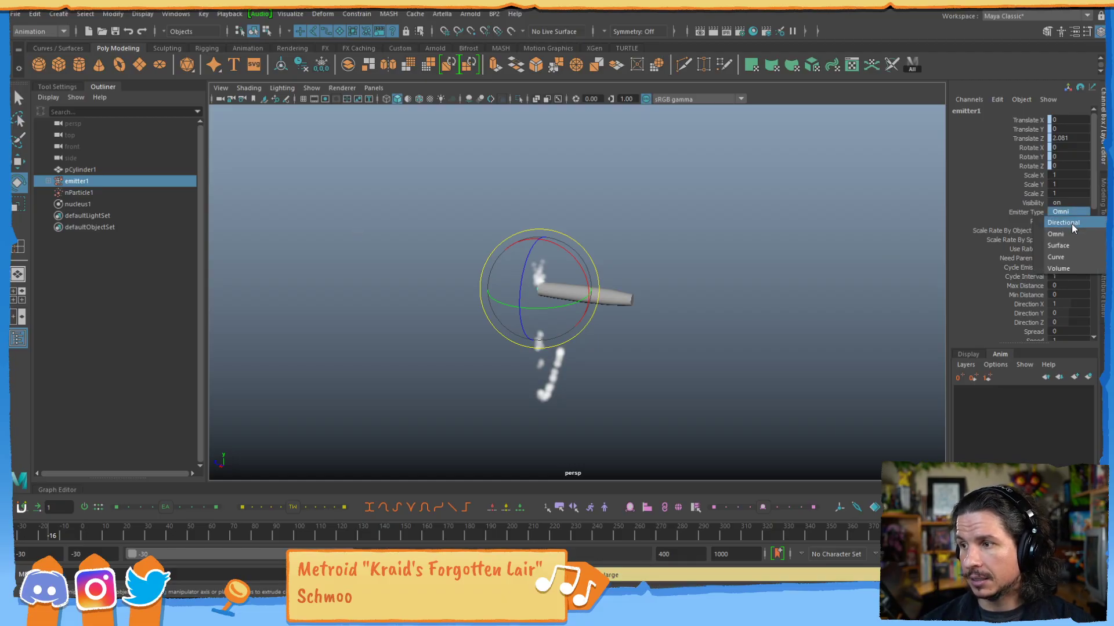
pyautogui.click(652, 274)
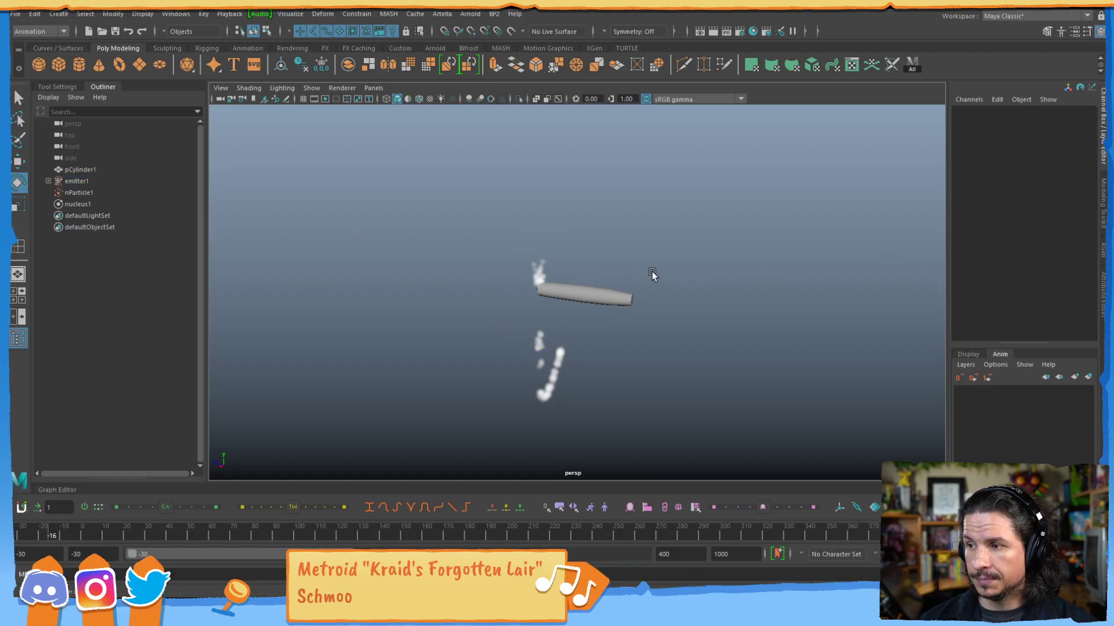
pyautogui.click(618, 297)
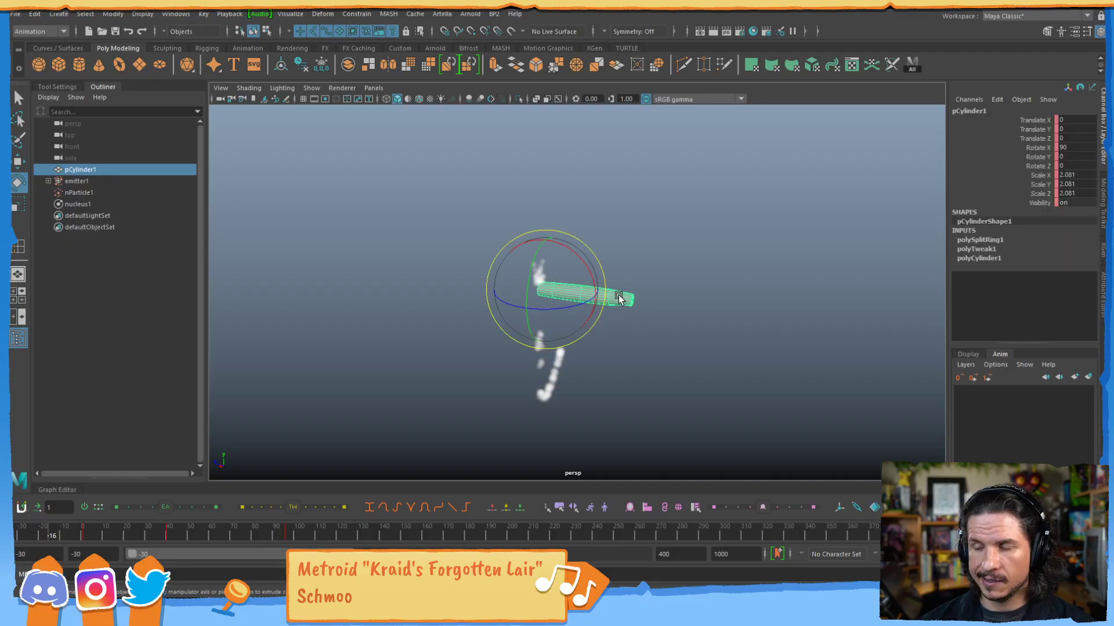
pyautogui.keyDown('alt'); pyautogui.moveTo(608, 309); pyautogui.dragTo(713, 313); pyautogui.keyUp('alt')
pyautogui.keyDown('alt'); pyautogui.moveTo(632, 261); pyautogui.dragTo(651, 311, button='right'); pyautogui.keyUp('alt')
pyautogui.keyDown('alt'); pyautogui.moveTo(651, 311); pyautogui.dragTo(663, 309, button='middle'); pyautogui.keyUp('alt')
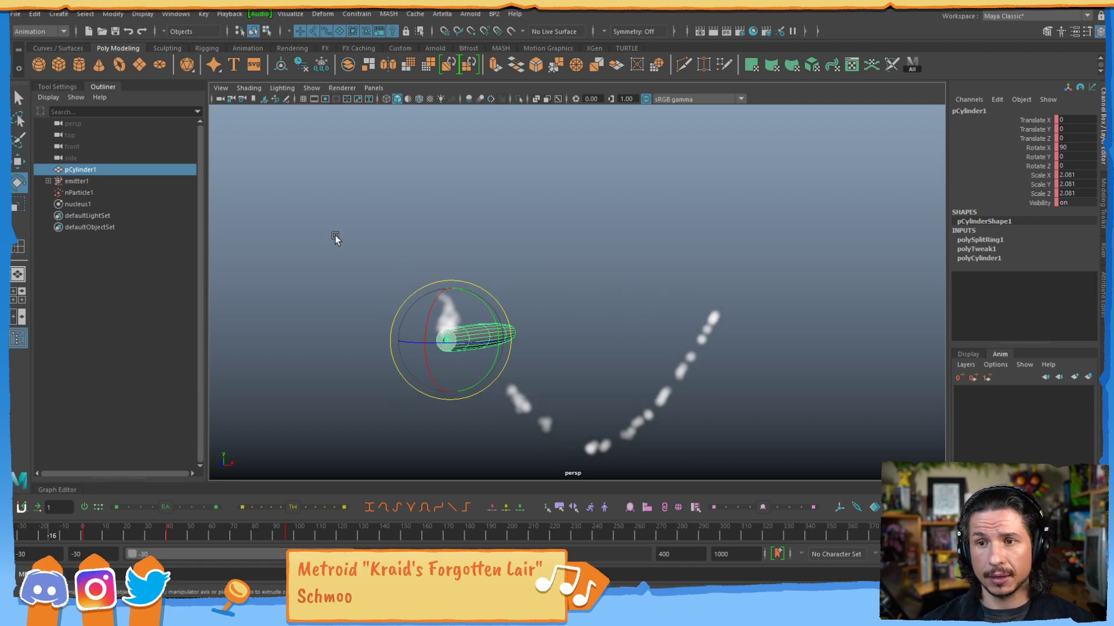
# Create a polygon plane, scale it uniformly to about 102.7 and move it along X to about 76.7, beside the cylinder.
pyautogui.click(16, 14)
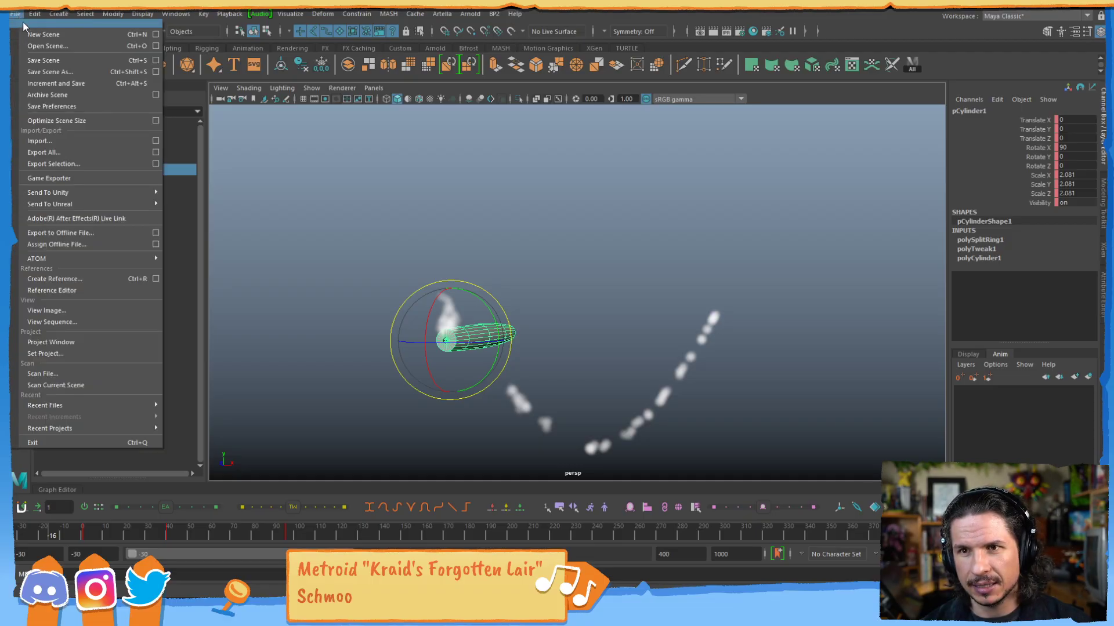
pyautogui.moveTo(58, 14)
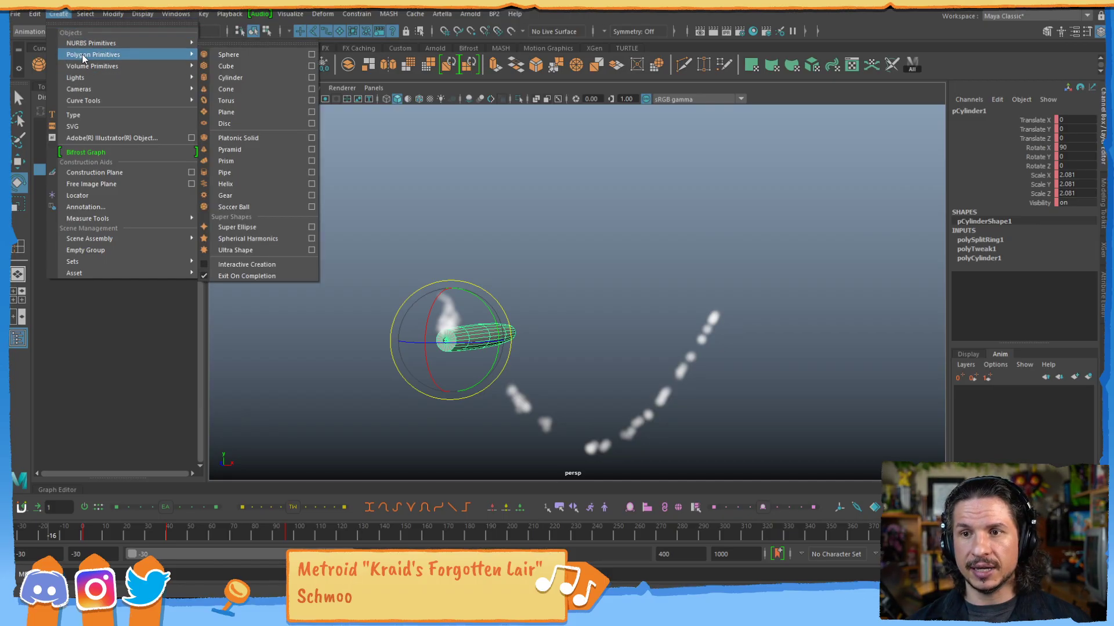
pyautogui.moveTo(157, 55)
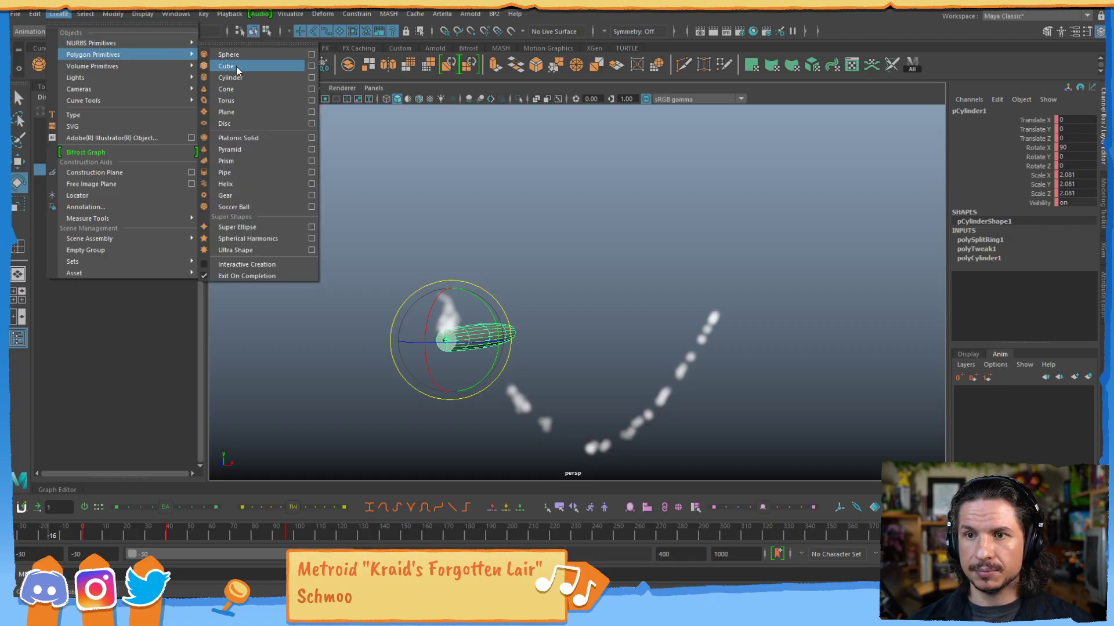
pyautogui.click(239, 112)
pyautogui.keyDown('alt'); pyautogui.moveTo(669, 266); pyautogui.dragTo(671, 300); pyautogui.keyUp('alt')
pyautogui.press('r')
pyautogui.moveTo(455, 344); pyautogui.dragTo(816, 313)
pyautogui.press('w')
pyautogui.keyDown('alt'); pyautogui.moveTo(754, 318); pyautogui.dragTo(505, 341, button='right'); pyautogui.keyUp('alt')
pyautogui.keyDown('alt'); pyautogui.moveTo(504, 341); pyautogui.dragTo(803, 328); pyautogui.keyUp('alt')
pyautogui.keyDown('alt'); pyautogui.moveTo(803, 328); pyautogui.dragTo(614, 280, button='right'); pyautogui.keyUp('alt')
# Assign a Surface Shader material to the plane and set its Out Color to pure red.
pyautogui.moveTo(697, 275); pyautogui.dragTo(788, 580, button='right')
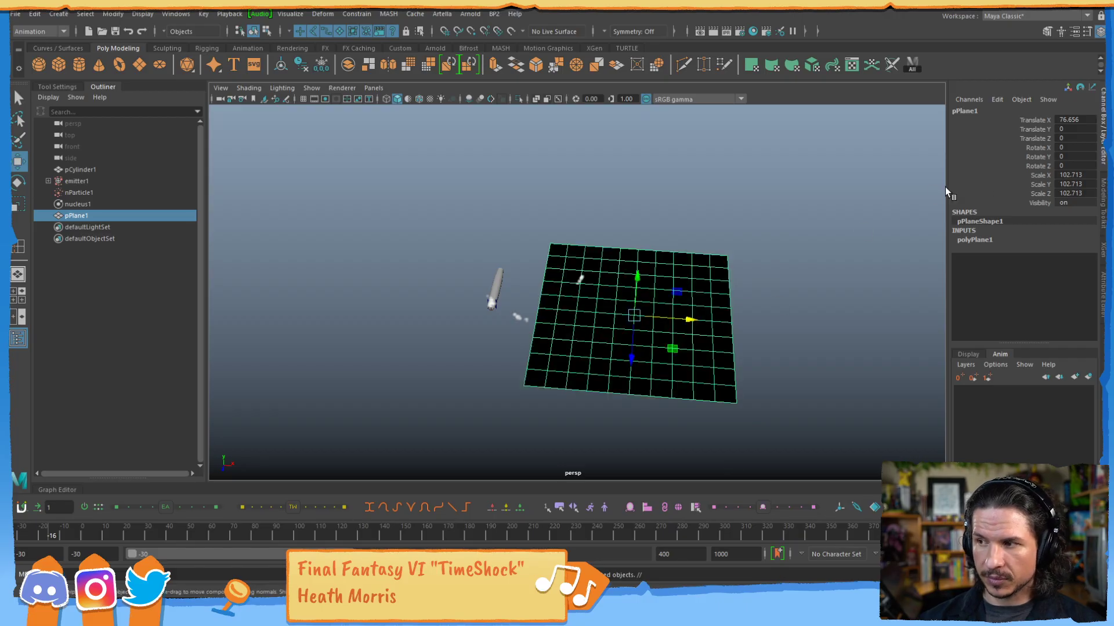
pyautogui.click(1009, 108)
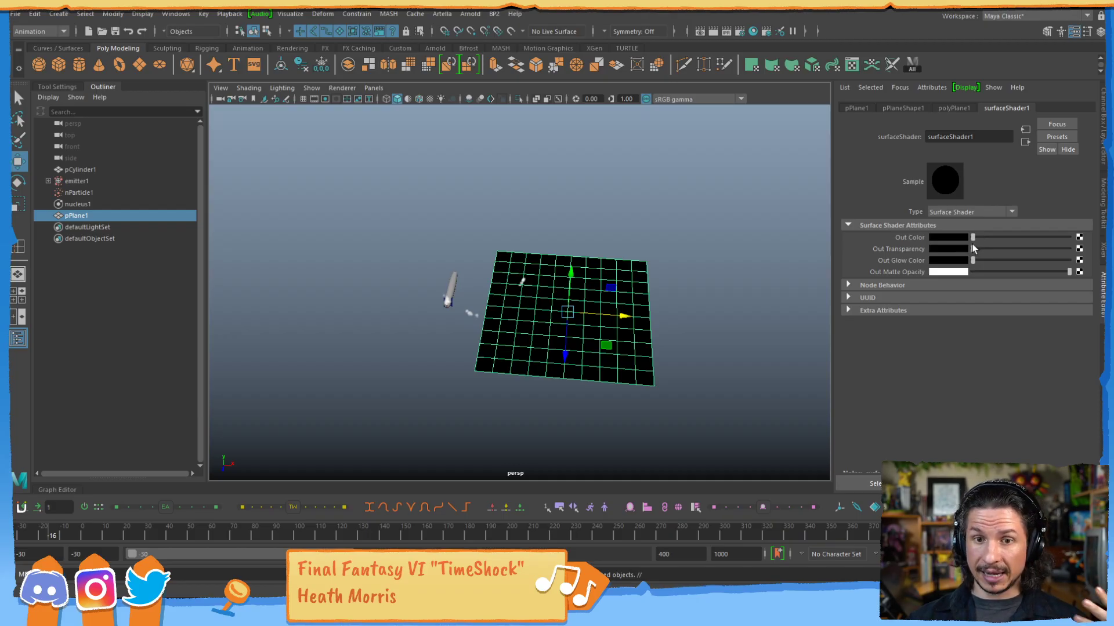
pyautogui.moveTo(980, 236)
pyautogui.mouseDown()
pyautogui.moveTo(1018, 235)
pyautogui.moveTo(997, 235)
pyautogui.mouseUp()
pyautogui.click(952, 237)
pyautogui.click(919, 199)
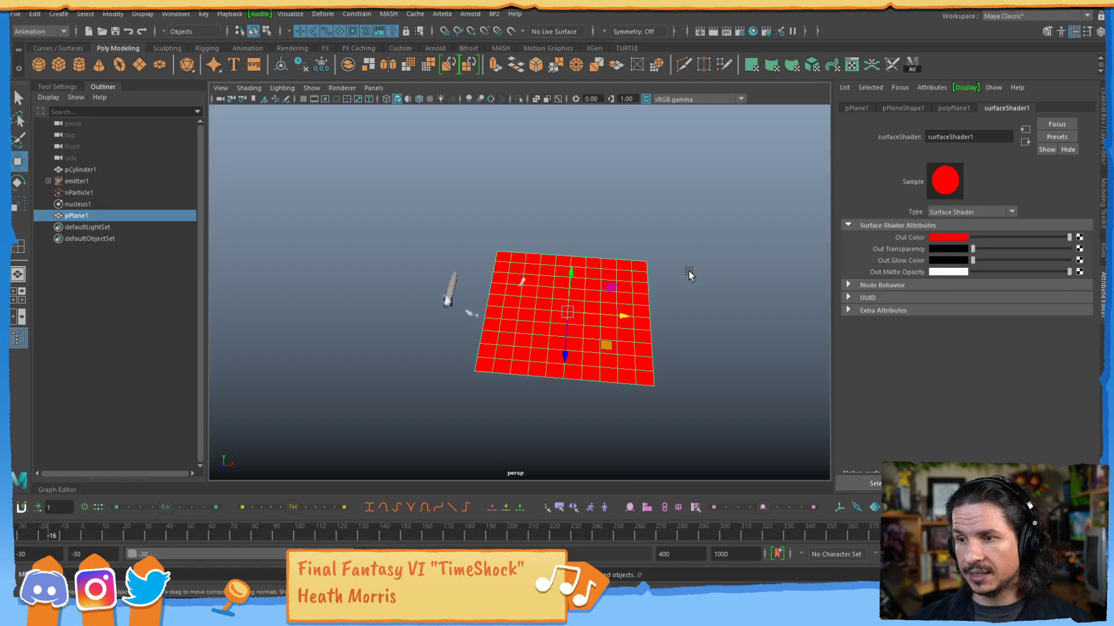
# Move the red plane up and to the left so that it sits above the cylinder.
pyautogui.click(700, 270)
pyautogui.keyDown('alt'); pyautogui.moveTo(615, 321); pyautogui.dragTo(569, 219); pyautogui.keyUp('alt')
pyautogui.click(596, 335)
pyautogui.moveTo(626, 268); pyautogui.dragTo(445, 265)
pyautogui.keyDown('alt'); pyautogui.moveTo(543, 280); pyautogui.dragTo(603, 318, button='middle'); pyautogui.keyUp('alt')
pyautogui.keyDown('alt'); pyautogui.moveTo(604, 320); pyautogui.dragTo(649, 241); pyautogui.keyUp('alt')
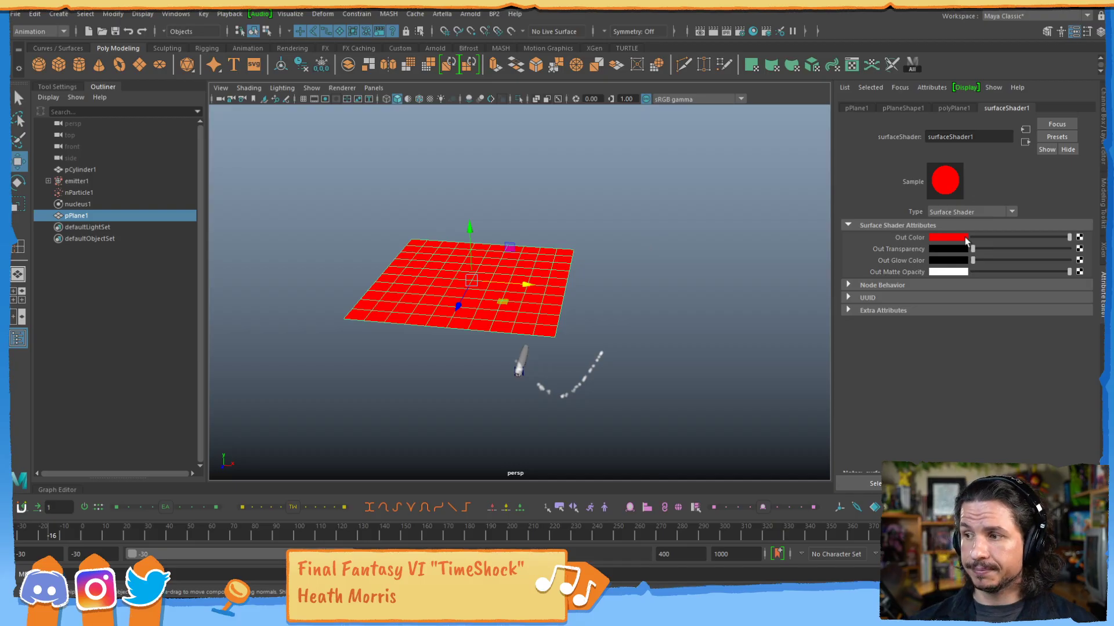
# Map a File texture to the Surface Shader's Out Color and browse to the Desktop folder for its image.
pyautogui.click(1080, 238)
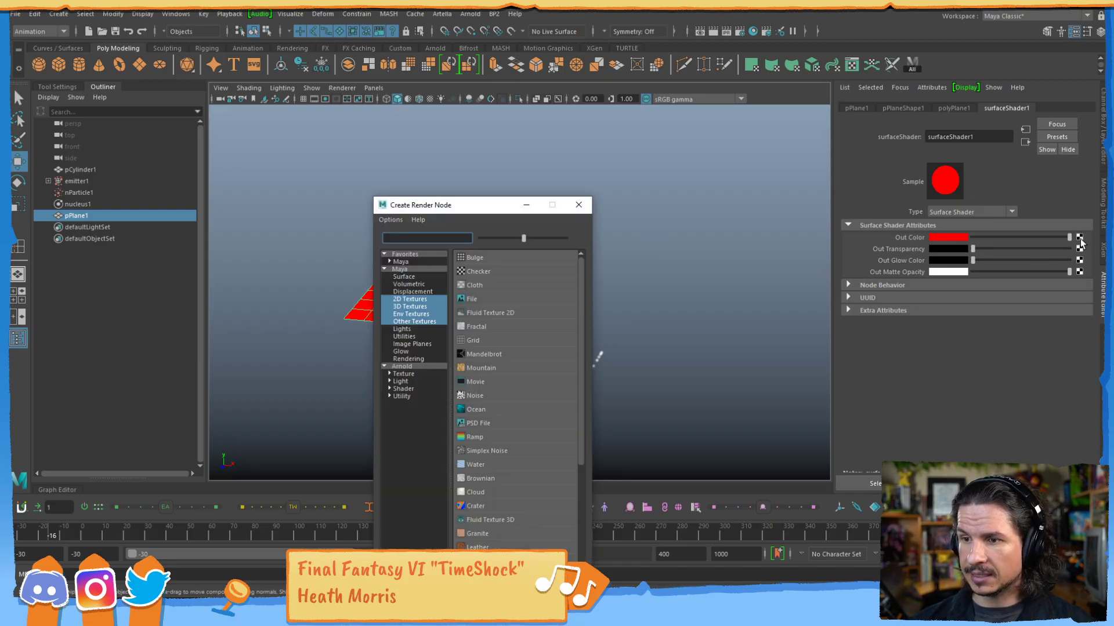
pyautogui.click(496, 299)
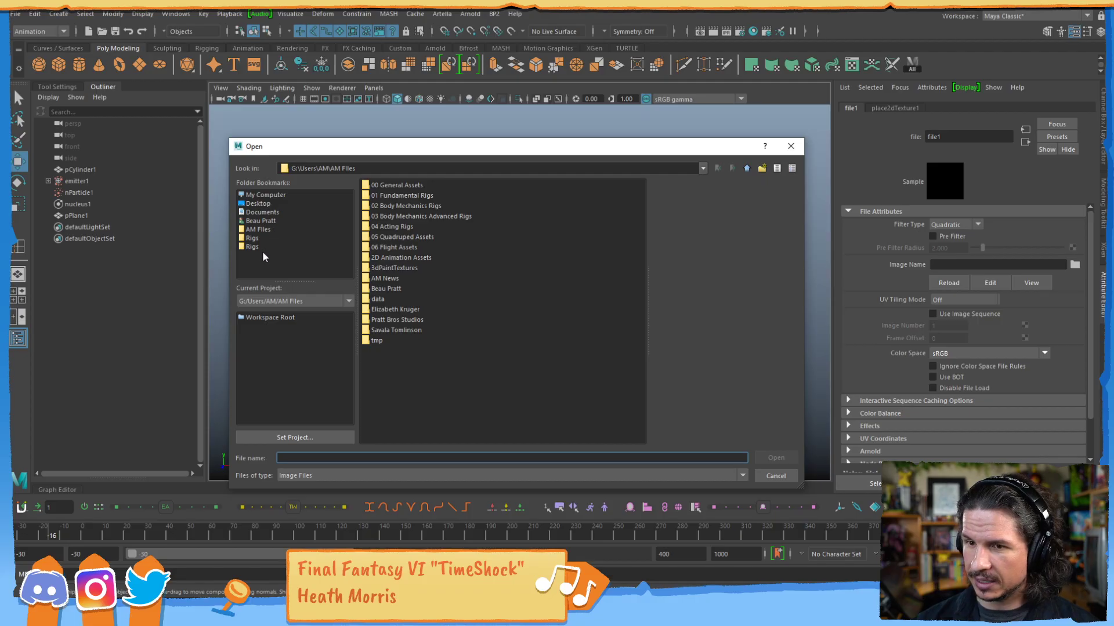
pyautogui.click(260, 204)
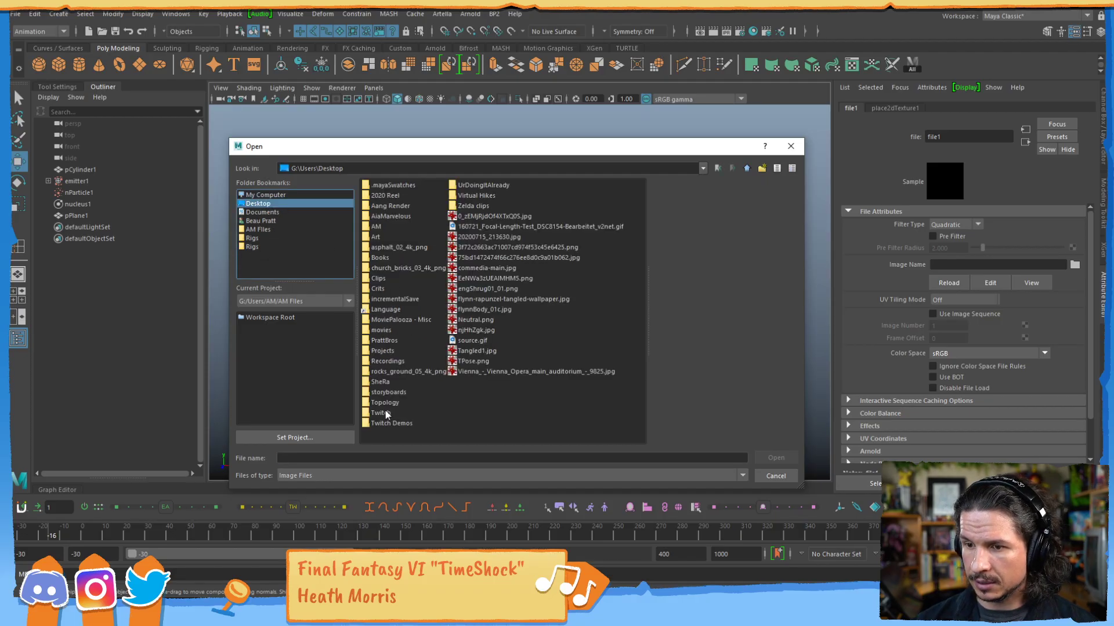
pyautogui.doubleClick(383, 413)
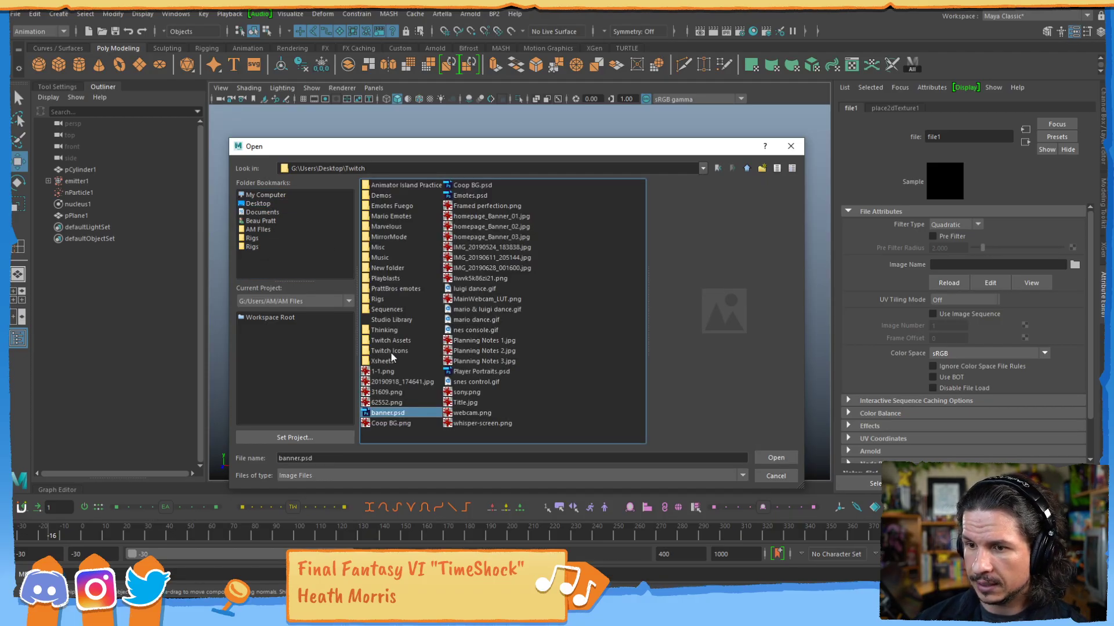
pyautogui.doubleClick(393, 197)
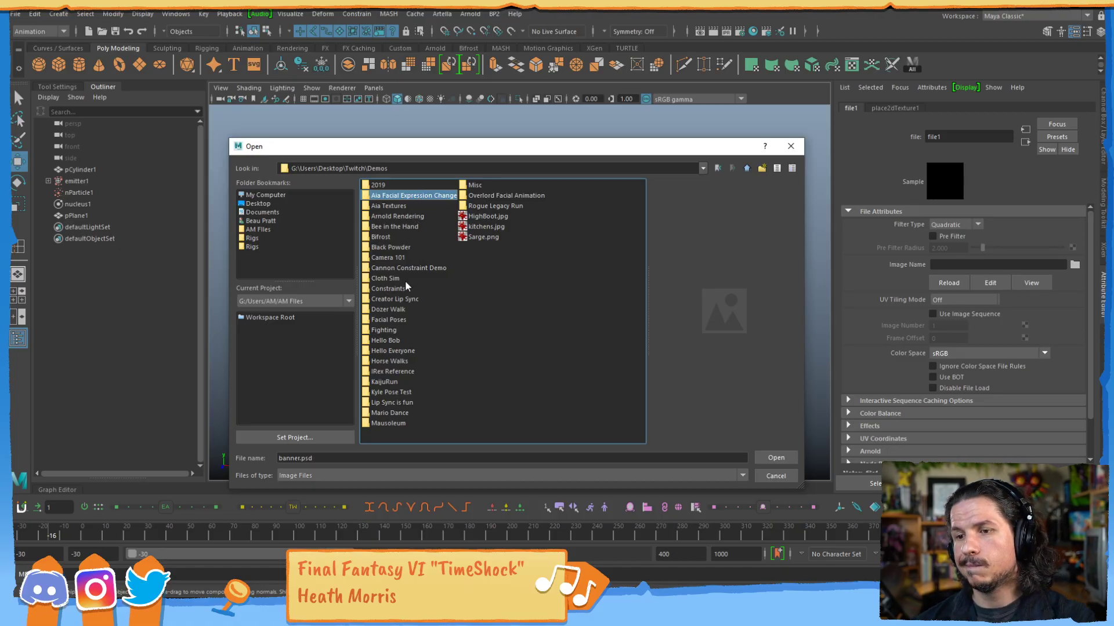
pyautogui.press('BackSpace')
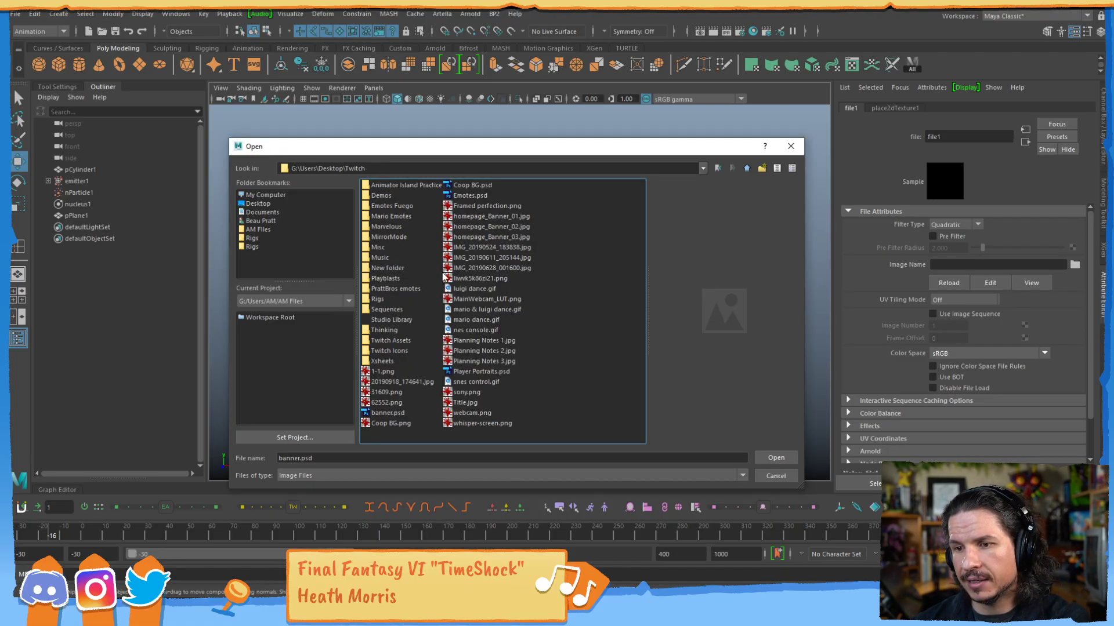
pyautogui.click(265, 247)
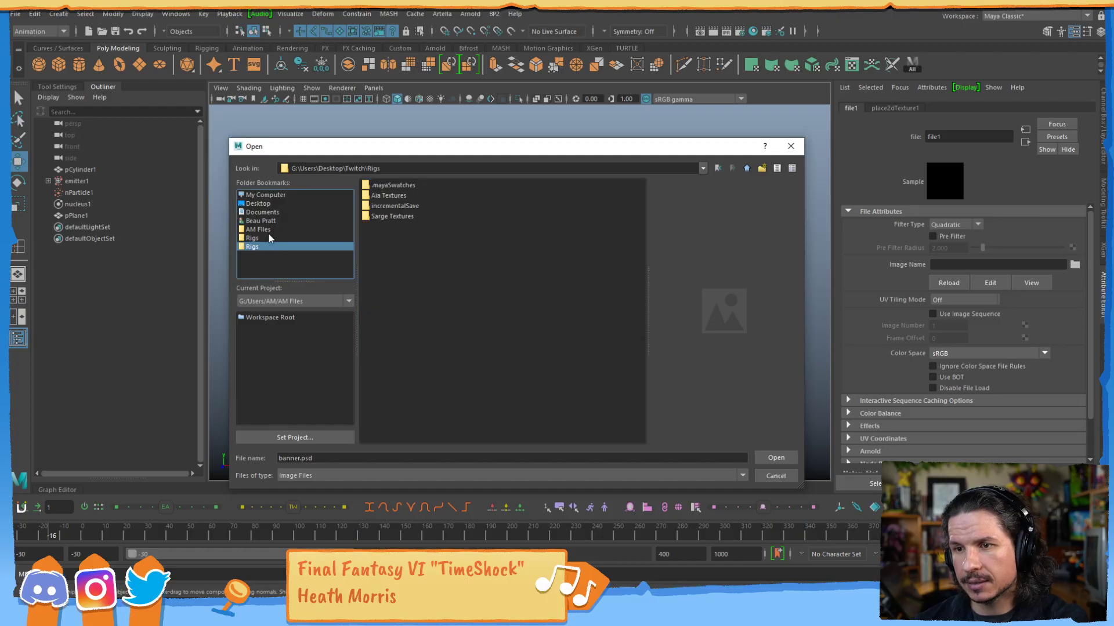
pyautogui.click(272, 204)
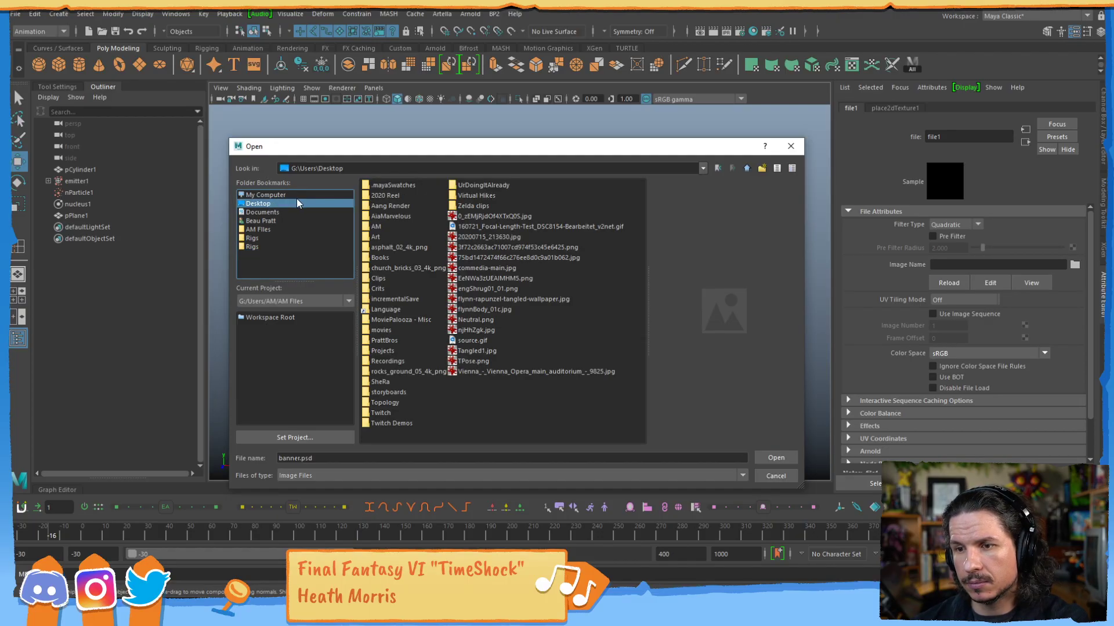
pyautogui.doubleClick(383, 422)
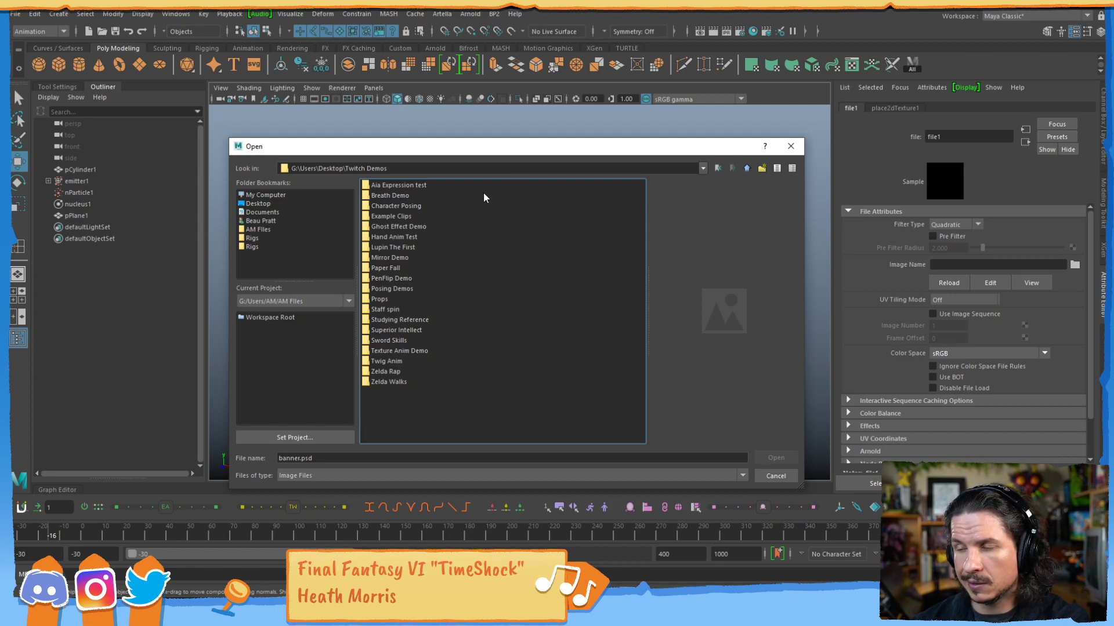
pyautogui.click(745, 170)
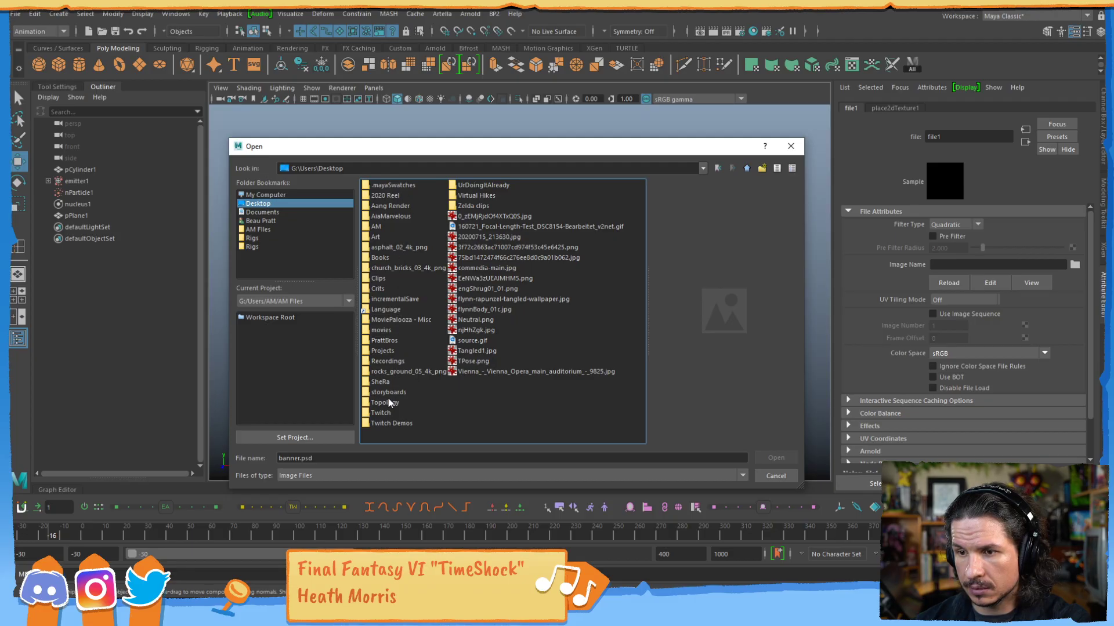
# Browse to the Thermal Detonator folder inside the Twitch Sequences folder and check its Premier subfolder.
pyautogui.doubleClick(382, 413)
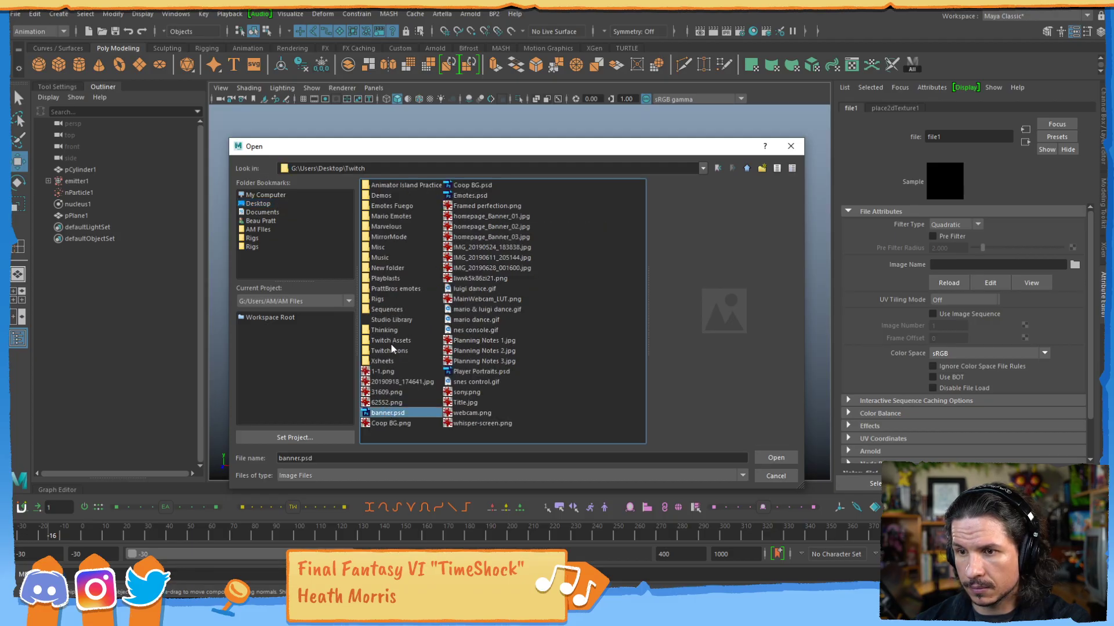
pyautogui.doubleClick(392, 310)
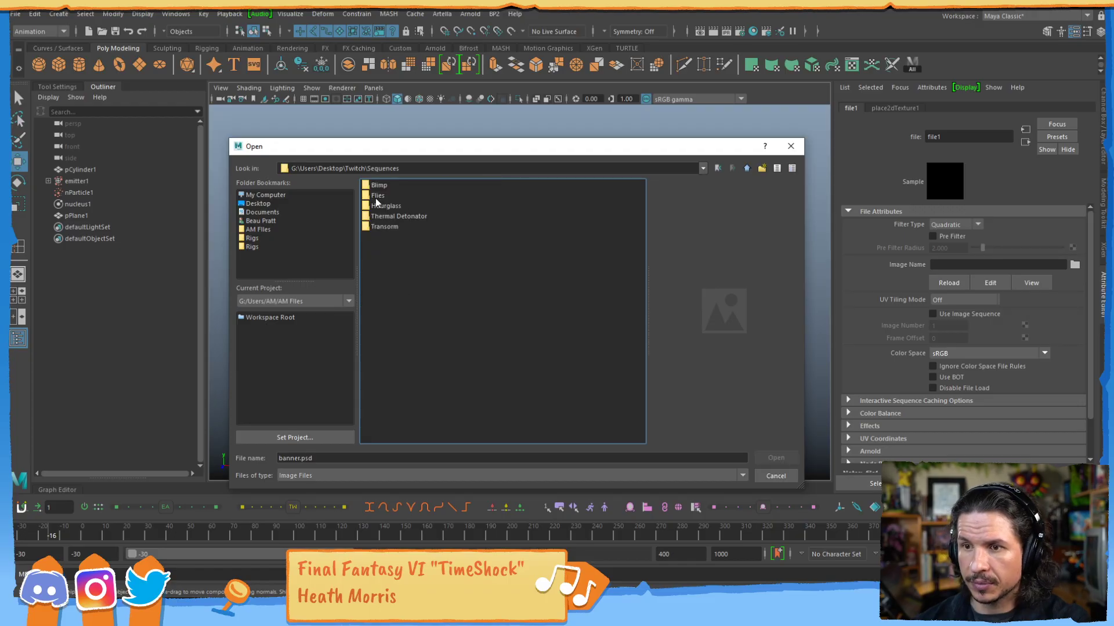
pyautogui.doubleClick(395, 216)
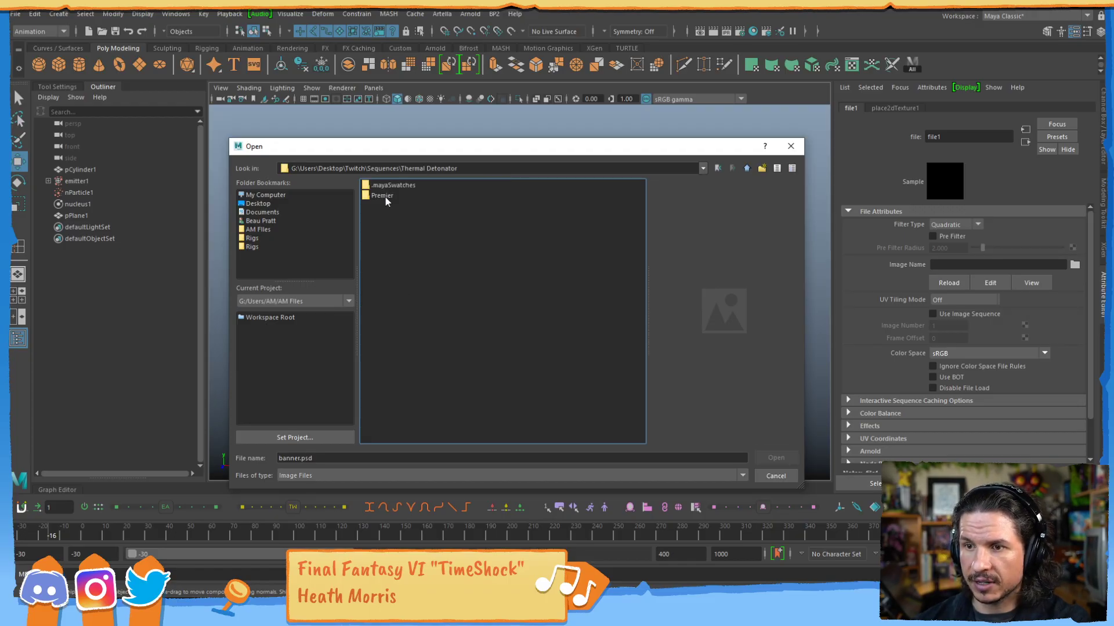
pyautogui.click(385, 197)
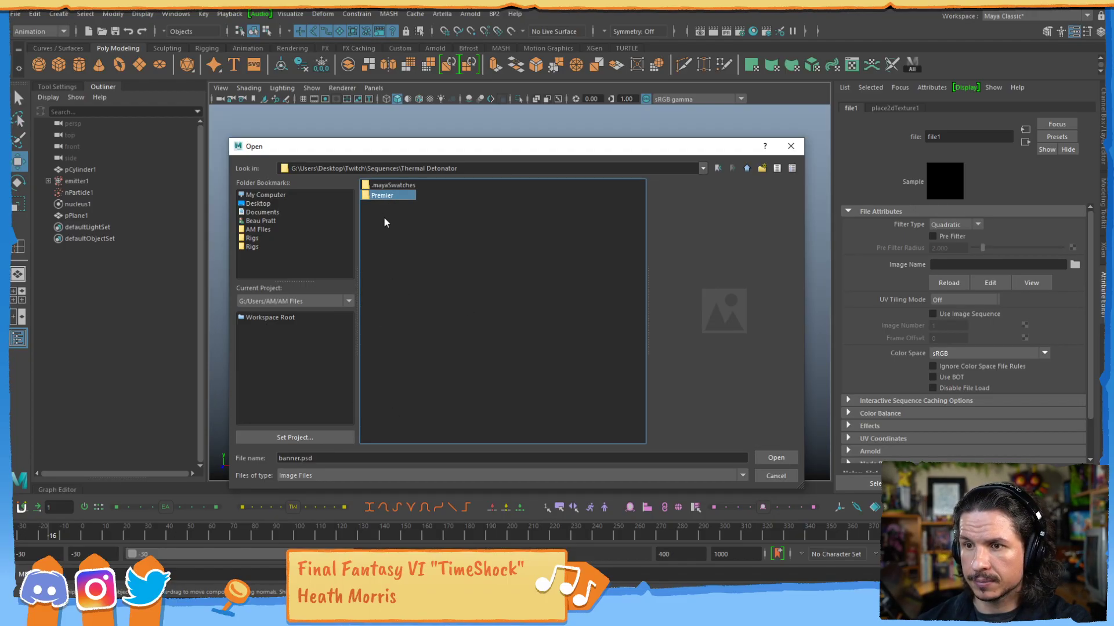
pyautogui.doubleClick(389, 196)
pyautogui.press('BackSpace')
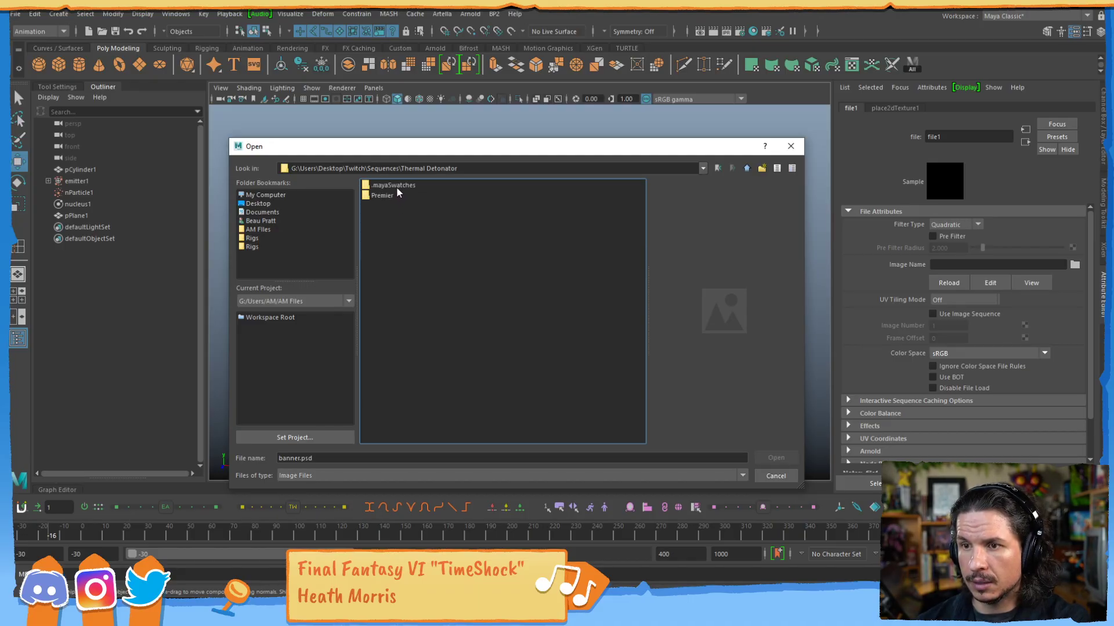
# List all file types and load Thermal Detonator.png.001 as the texture's image.
pyautogui.click(329, 474)
pyautogui.click(326, 493)
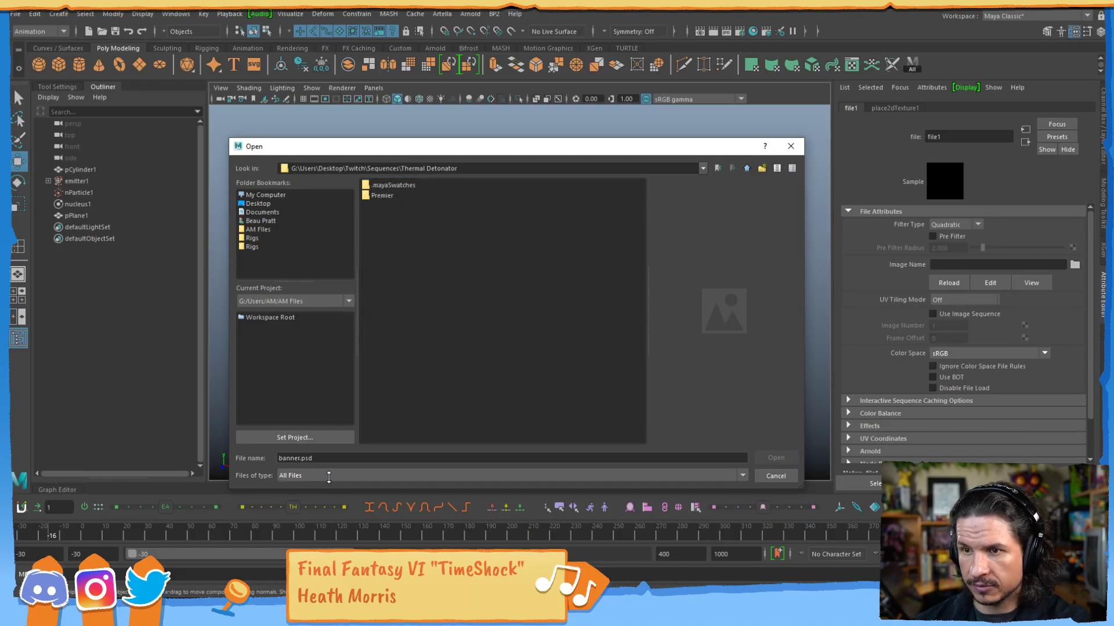
pyautogui.click(418, 206)
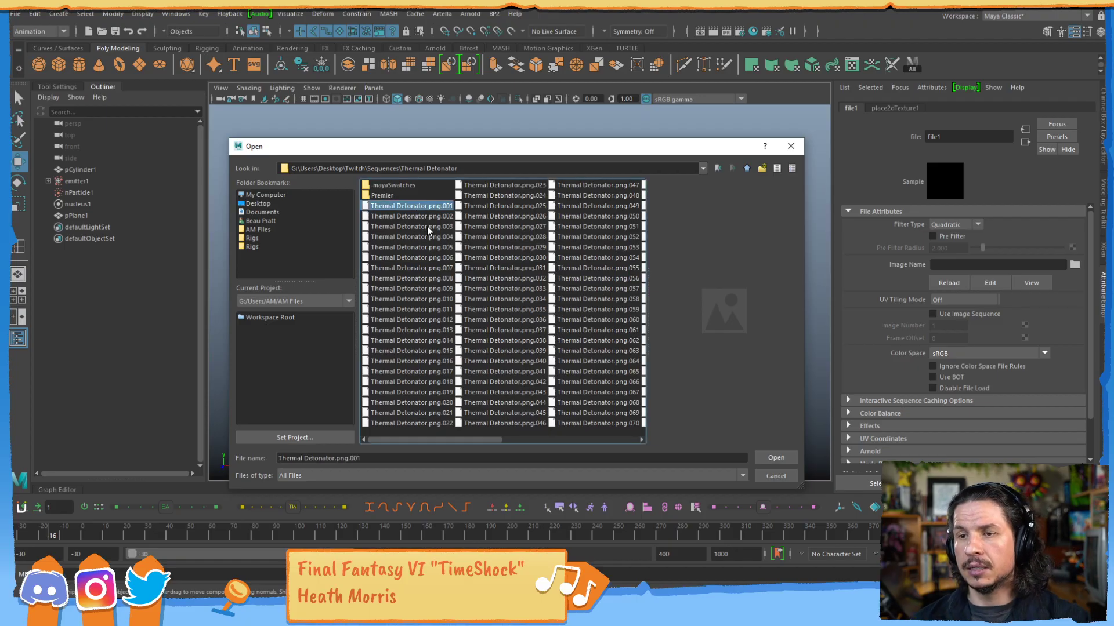
pyautogui.click(771, 455)
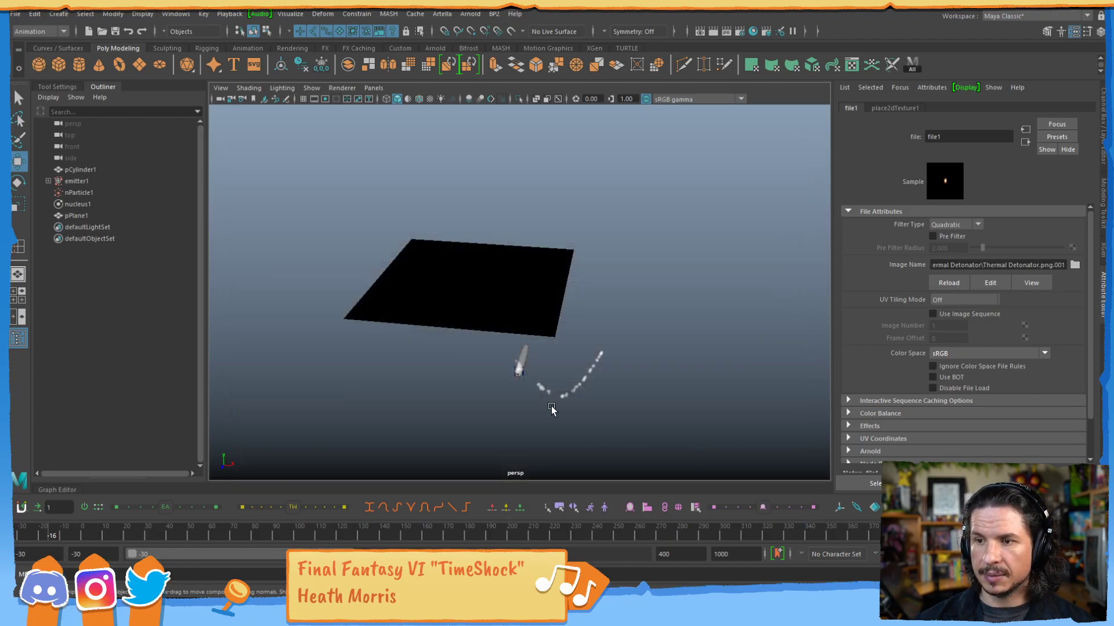
# Enable Use Image Sequence for the file texture, display textures in the viewport and scrub to frame 42 to preview the explosion.
pyautogui.keyDown('alt'); pyautogui.moveTo(567, 259); pyautogui.dragTo(509, 323); pyautogui.keyUp('alt')
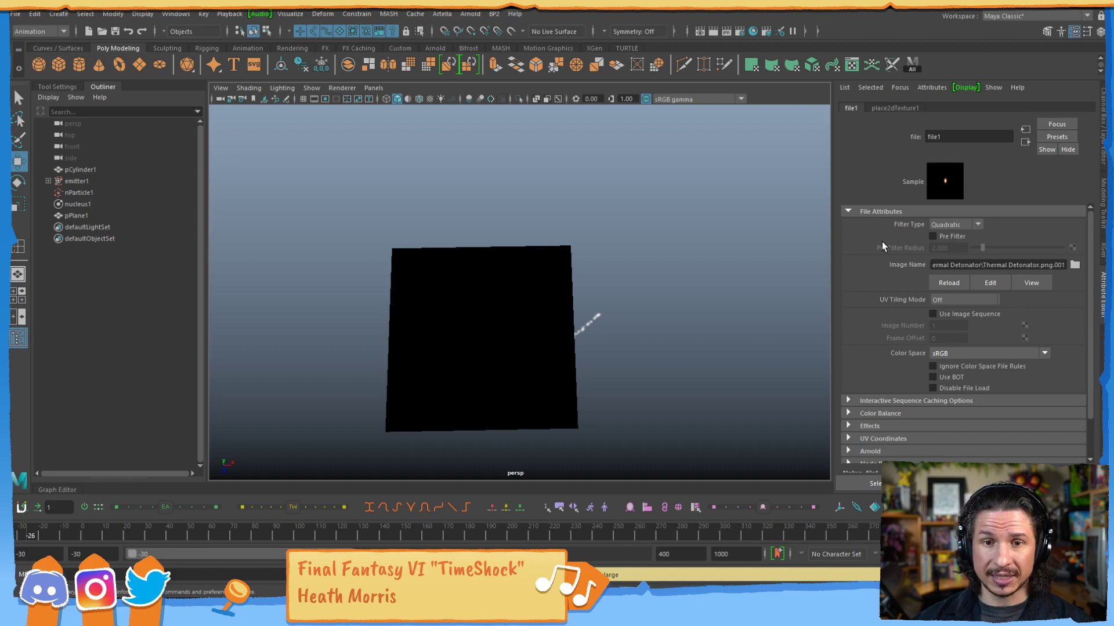
pyautogui.click(954, 314)
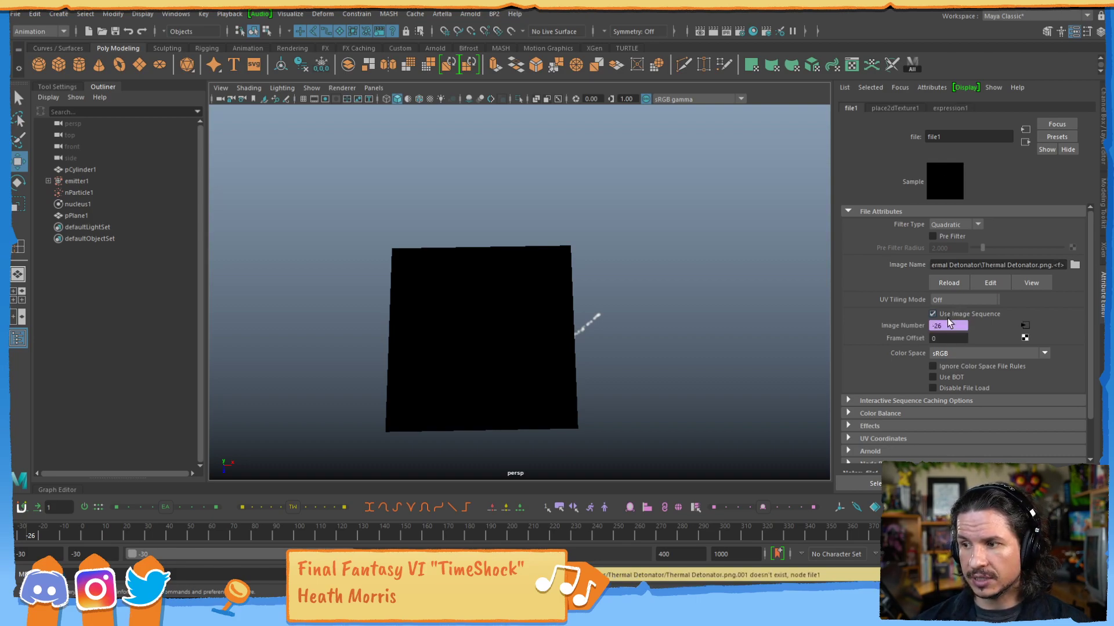
pyautogui.moveTo(90, 536); pyautogui.dragTo(184, 535)
pyautogui.press('6')
pyautogui.moveTo(155, 529); pyautogui.dragTo(172, 510)
pyautogui.keyDown('alt'); pyautogui.moveTo(236, 409); pyautogui.dragTo(426, 327); pyautogui.keyUp('alt')
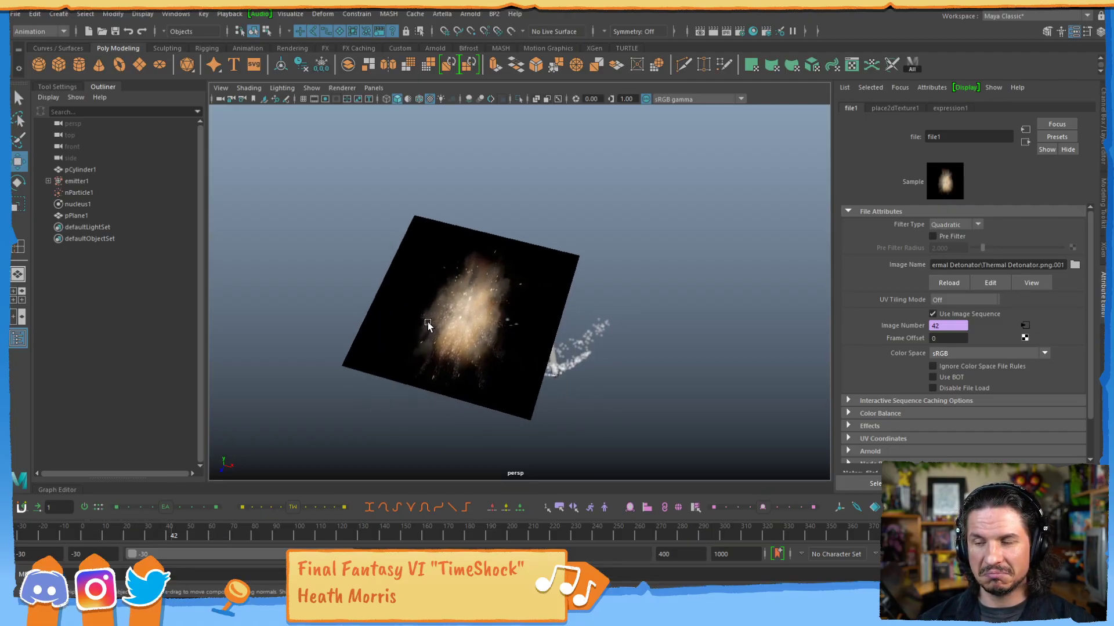
pyautogui.keyDown('alt'); pyautogui.moveTo(458, 294); pyautogui.dragTo(406, 354); pyautogui.keyUp('alt')
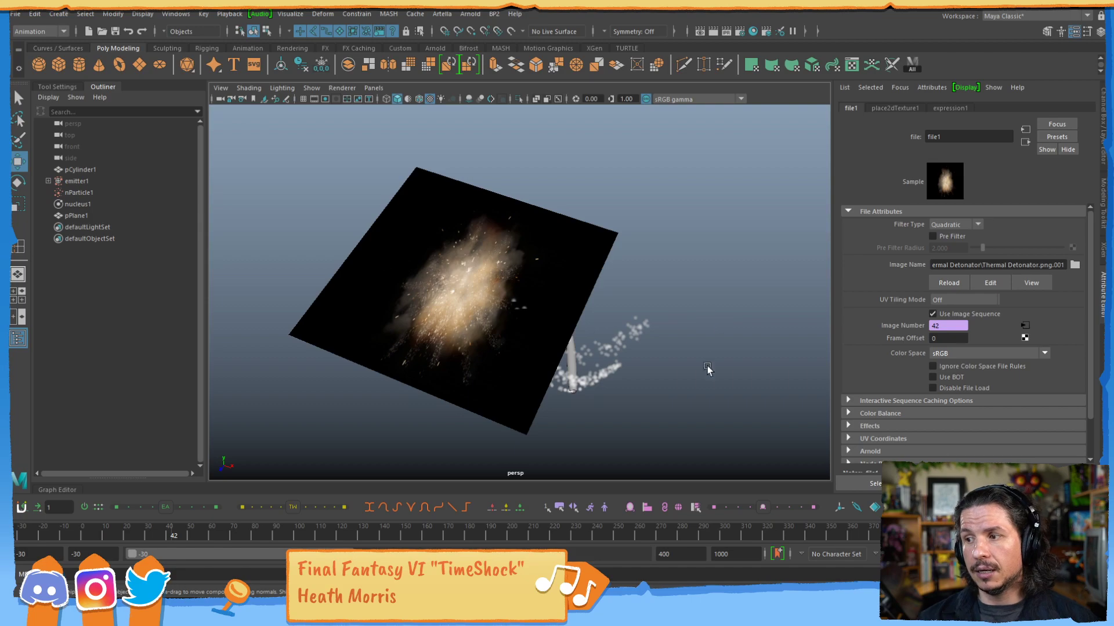
# Select the plane, open the Hypershade and graph the input and output connections of surfaceShader1.
pyautogui.click(565, 297)
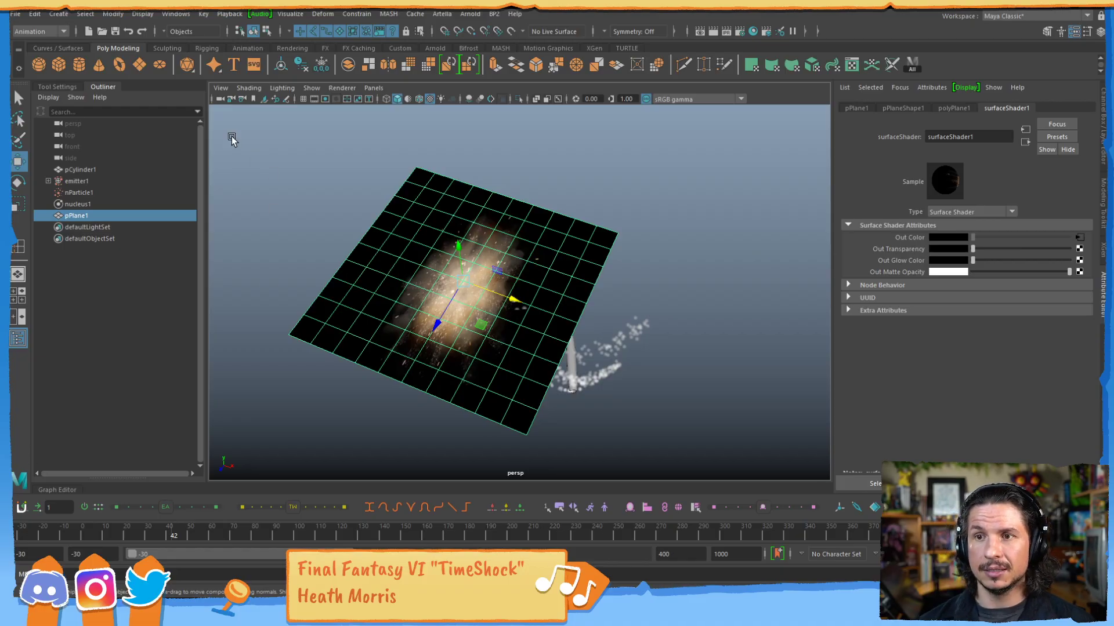
pyautogui.click(179, 14)
pyautogui.moveTo(238, 77)
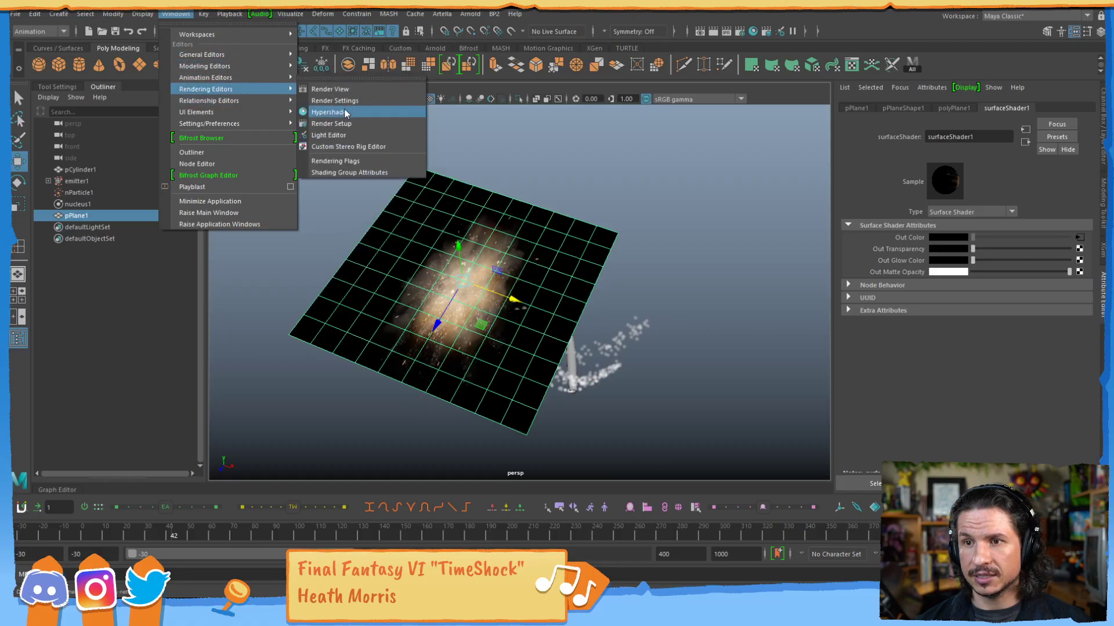
pyautogui.click(329, 112)
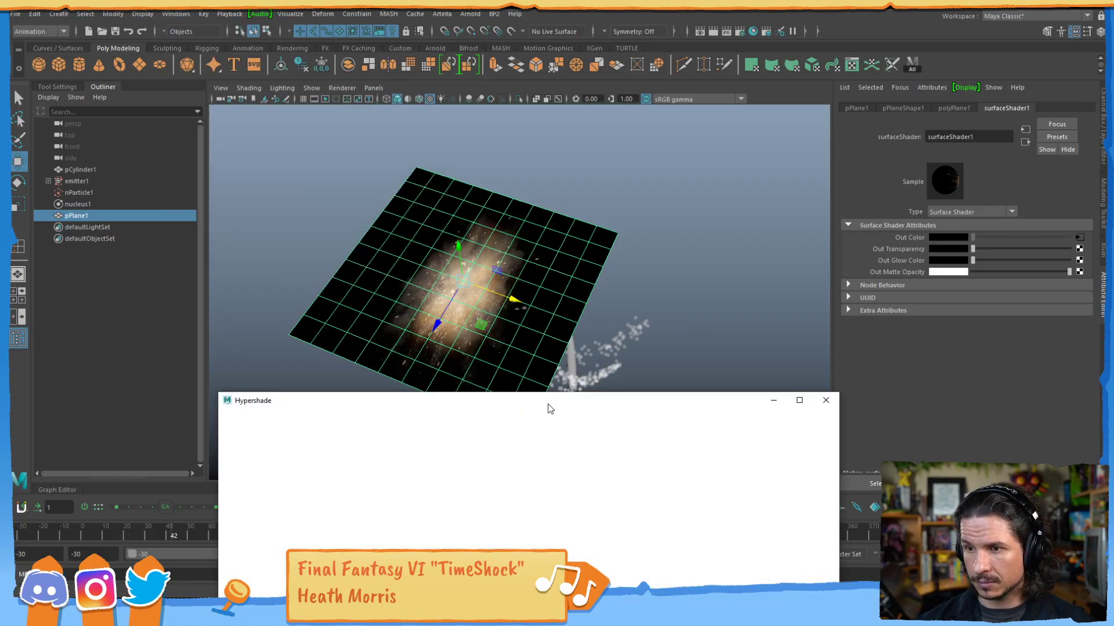
pyautogui.moveTo(549, 409); pyautogui.dragTo(800, 172)
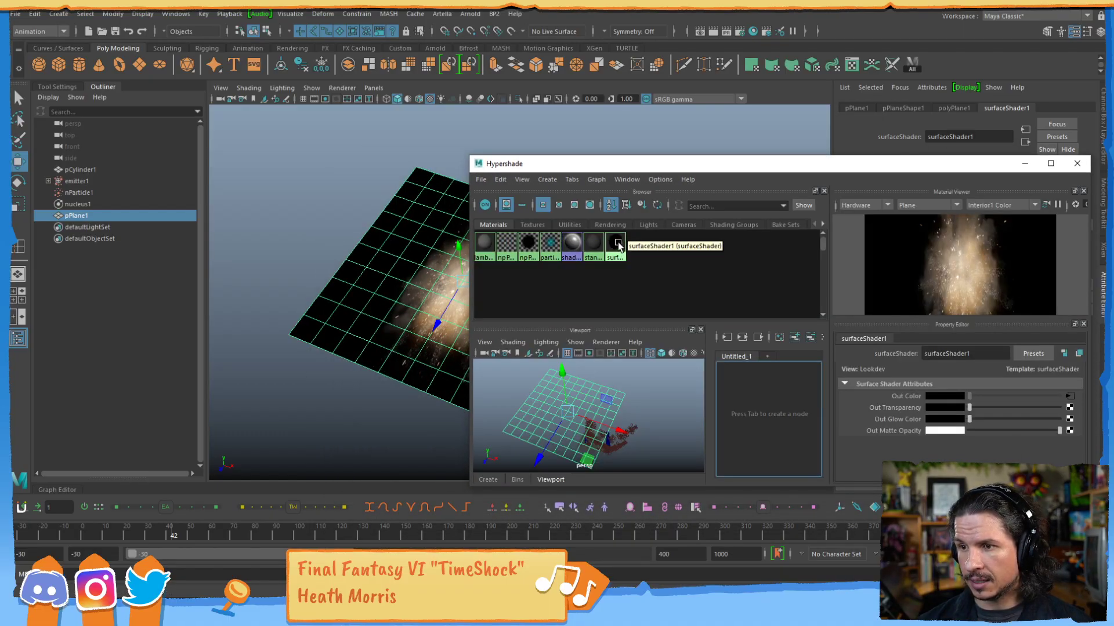
pyautogui.click(616, 245)
pyautogui.click(742, 337)
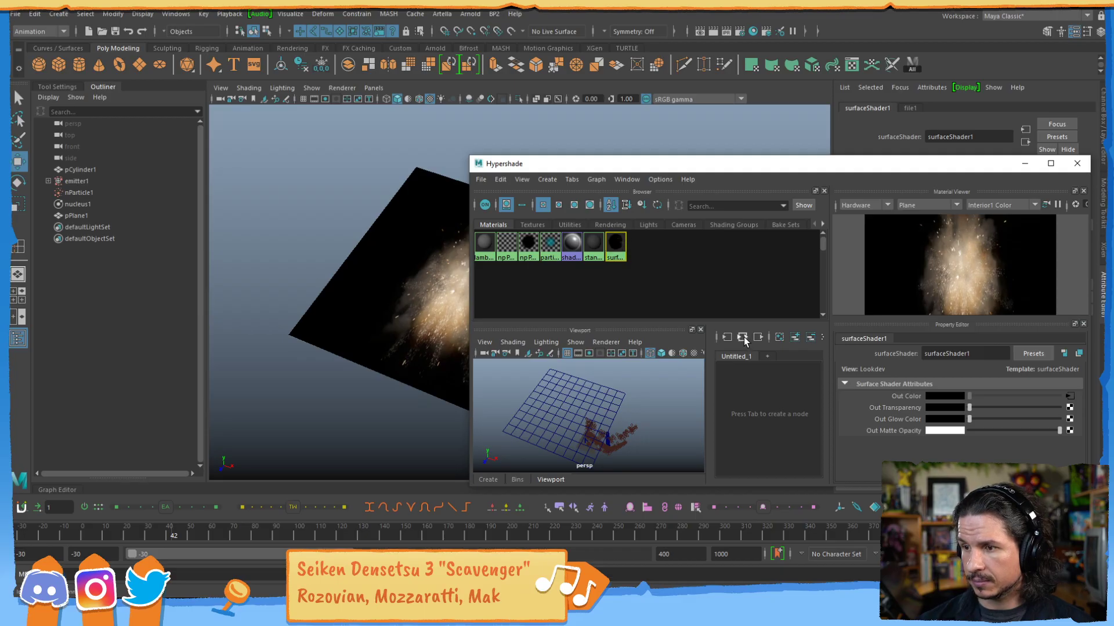
# Close the Hypershade's viewport and enlarge its window and work area to show the texture and surfaceShader1 nodes clearly.
pyautogui.click(700, 330)
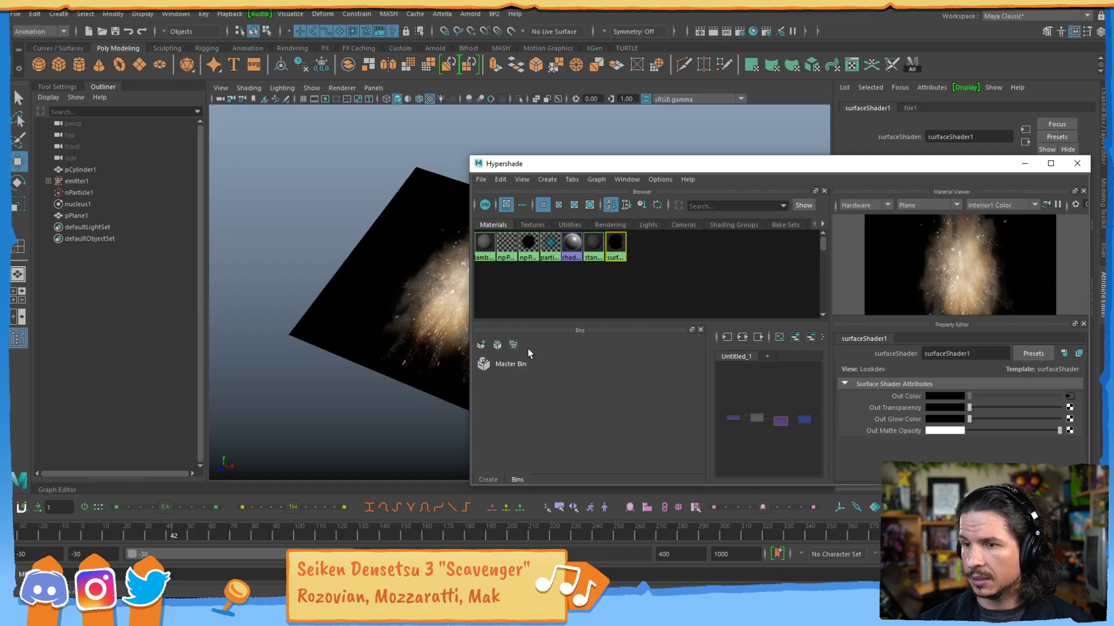
pyautogui.click(495, 477)
pyautogui.moveTo(707, 388); pyautogui.dragTo(611, 390)
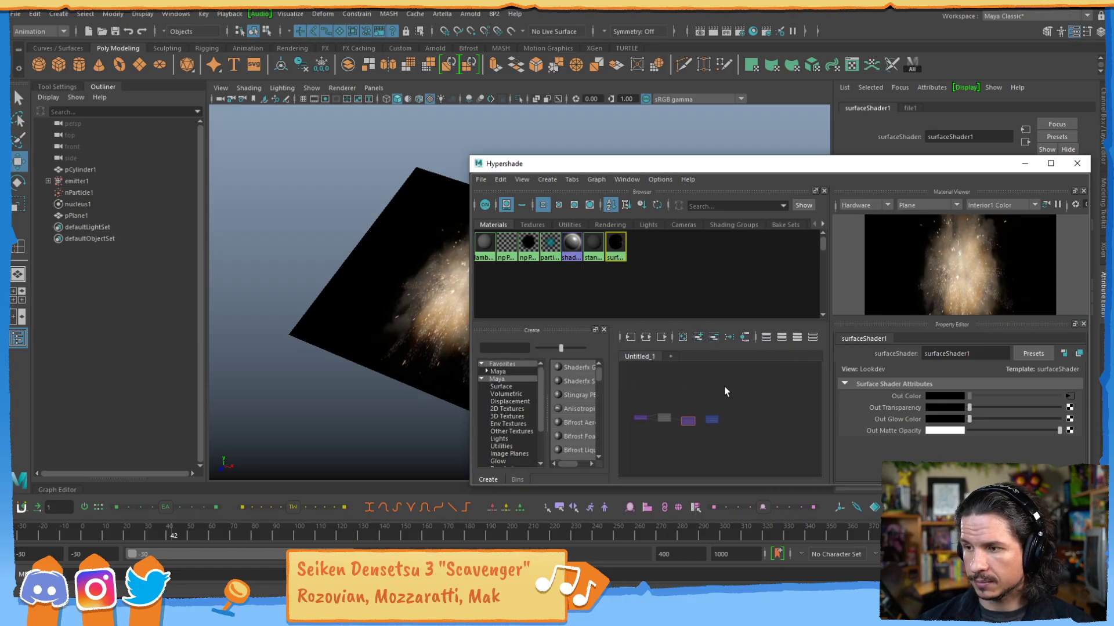
pyautogui.moveTo(781, 168); pyautogui.dragTo(706, 184)
pyautogui.moveTo(723, 134); pyautogui.dragTo(723, 32)
pyautogui.scroll(3, 693, 333)
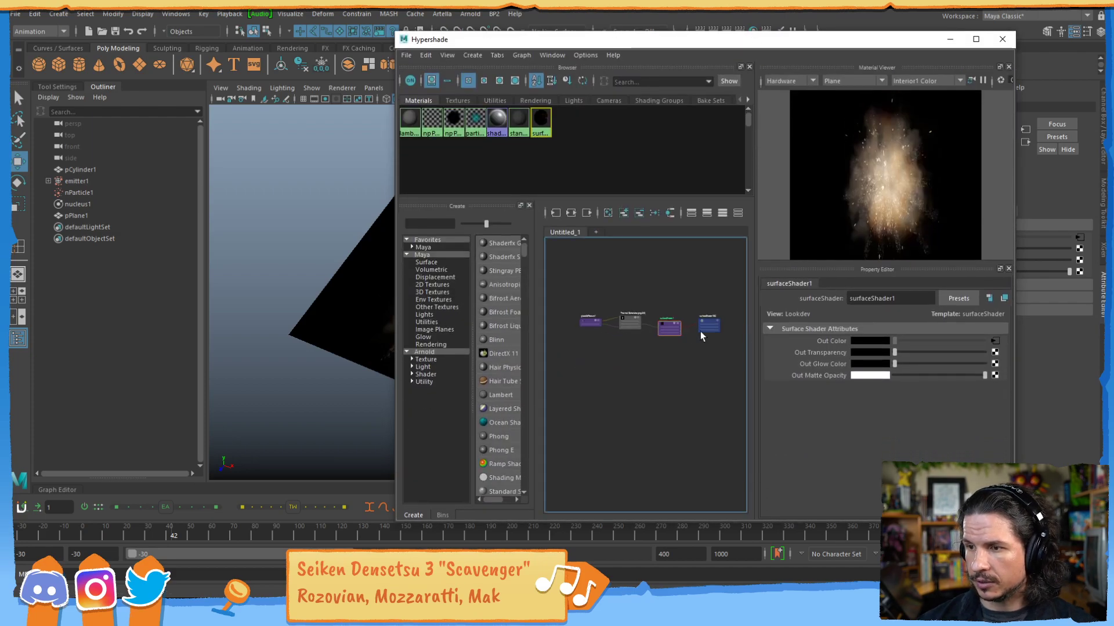
pyautogui.scroll(5, 592, 423)
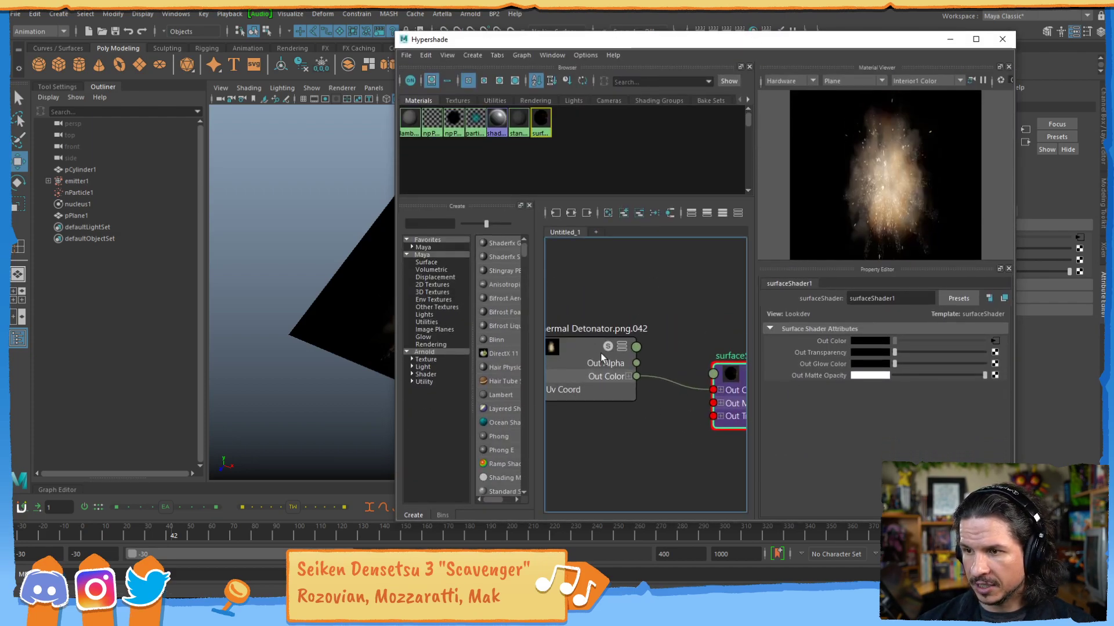
pyautogui.scroll(-4, 694, 322)
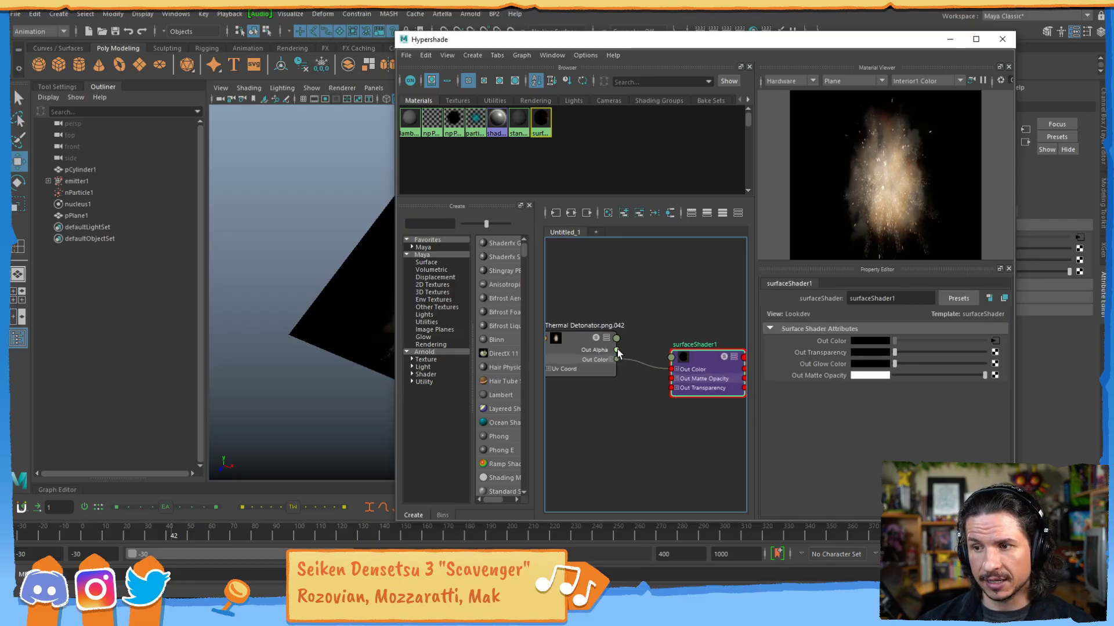
# Try to connect the texture's Out Alpha to surfaceShader1's Out Transparency, including its R, G and B channels.
pyautogui.moveTo(618, 349); pyautogui.dragTo(694, 374)
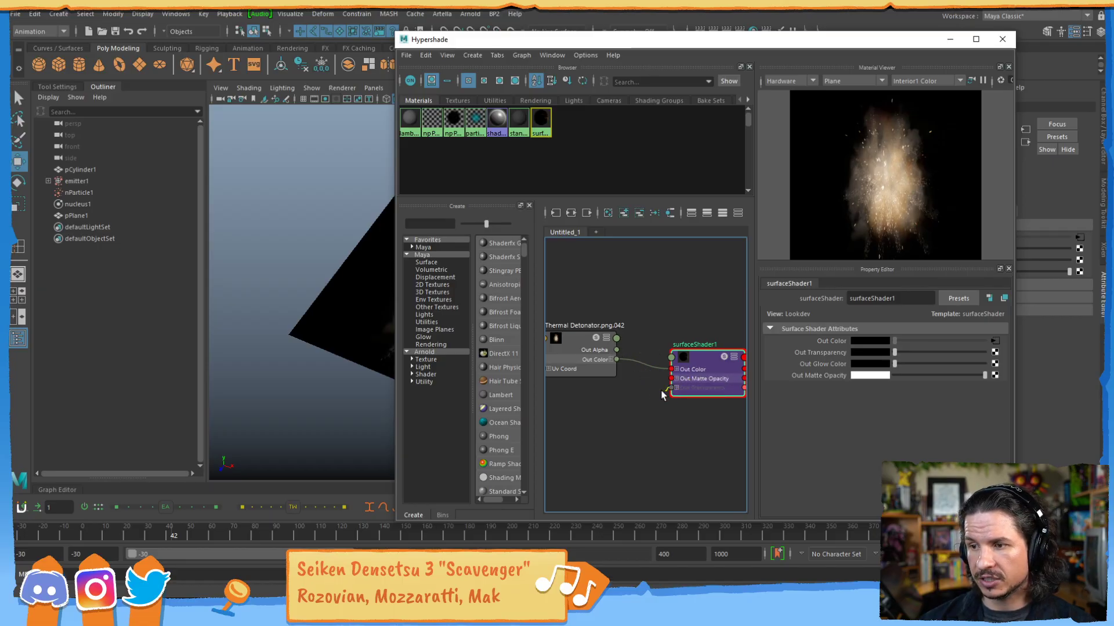
pyautogui.moveTo(619, 350); pyautogui.dragTo(671, 388)
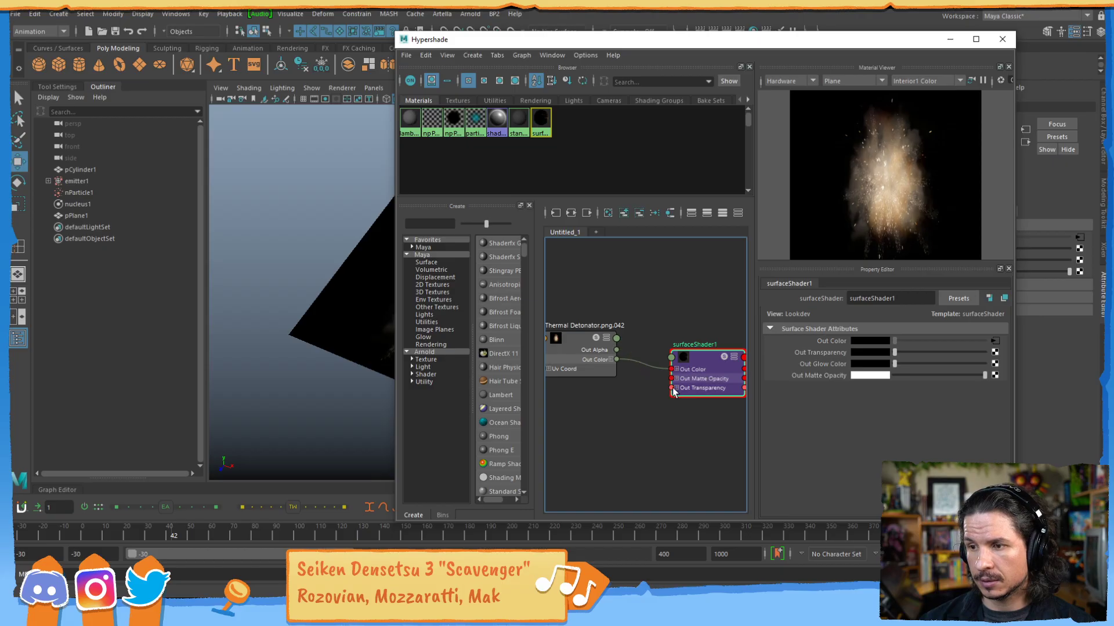
pyautogui.moveTo(618, 349); pyautogui.dragTo(670, 399)
pyautogui.moveTo(617, 350); pyautogui.dragTo(671, 406)
pyautogui.moveTo(617, 350); pyautogui.dragTo(671, 416)
# Scrub back to frame 2 and examine the transparency of the explosion plane from another angle.
pyautogui.keyDown('alt'); pyautogui.moveTo(255, 351); pyautogui.dragTo(325, 348); pyautogui.keyUp('alt')
pyautogui.moveTo(173, 529); pyautogui.dragTo(86, 534)
pyautogui.moveTo(320, 385)
pyautogui.keyDown('alt'); pyautogui.mouseDown()
pyautogui.moveTo(371, 358)
pyautogui.moveTo(312, 320)
pyautogui.moveTo(348, 325)
pyautogui.moveTo(333, 340)
pyautogui.moveTo(353, 343)
pyautogui.moveTo(315, 364)
pyautogui.moveTo(342, 377)
pyautogui.moveTo(331, 355)
pyautogui.moveTo(303, 385)
pyautogui.mouseUp(); pyautogui.keyUp('alt')
pyautogui.keyDown('alt'); pyautogui.moveTo(296, 332); pyautogui.dragTo(316, 385); pyautogui.keyUp('alt')
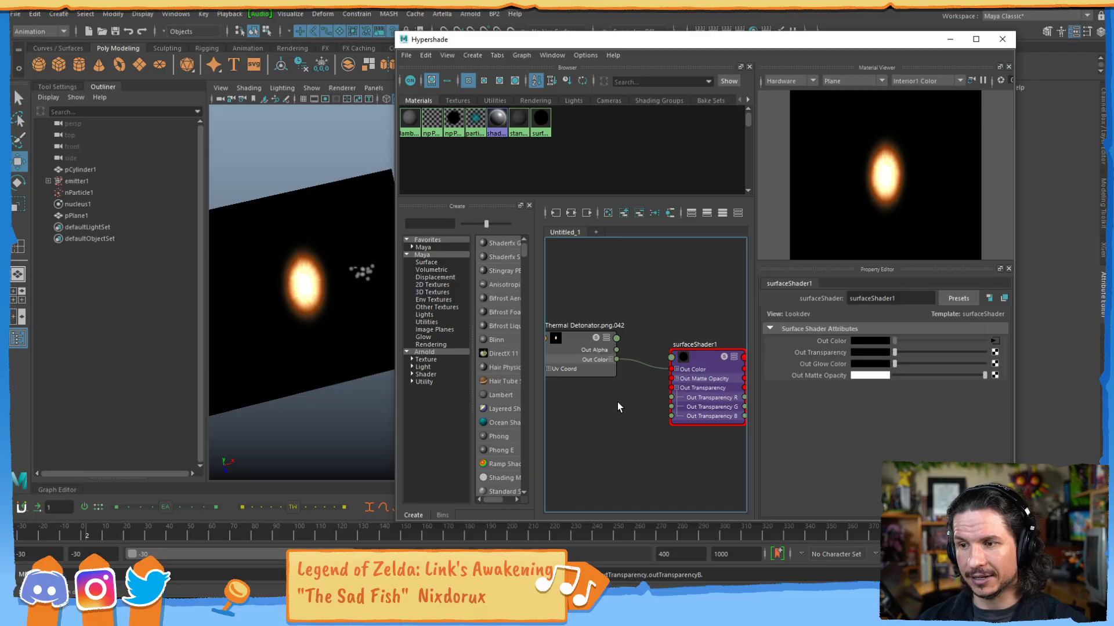
# Add a reverse node to the shader graph and place it below the texture and surfaceShader1 nodes.
pyautogui.press('Tab')
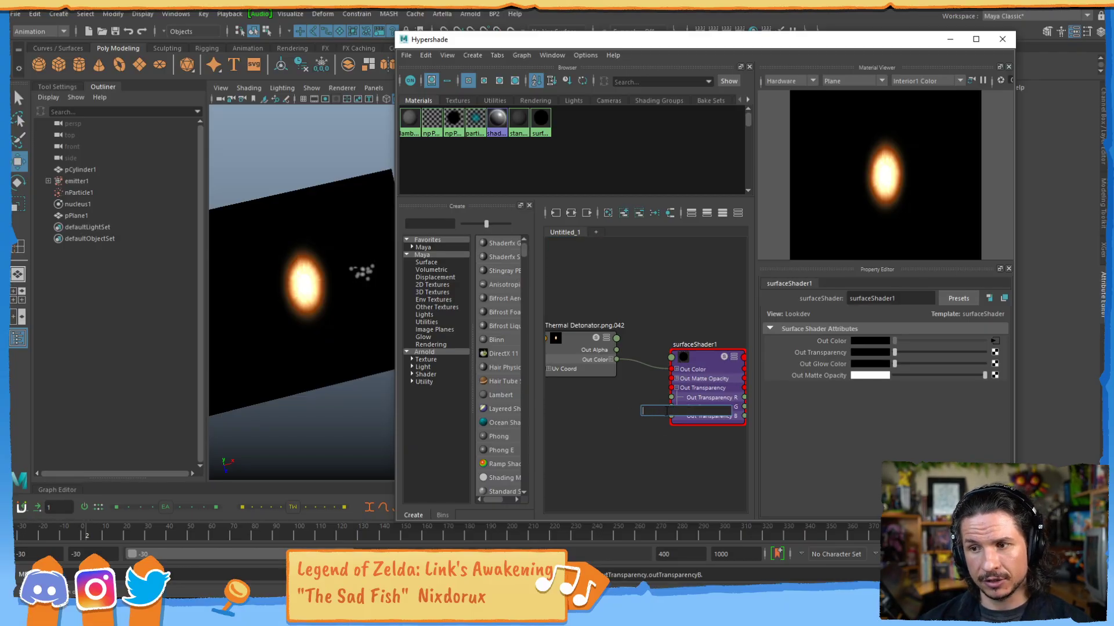
pyautogui.write('rever')
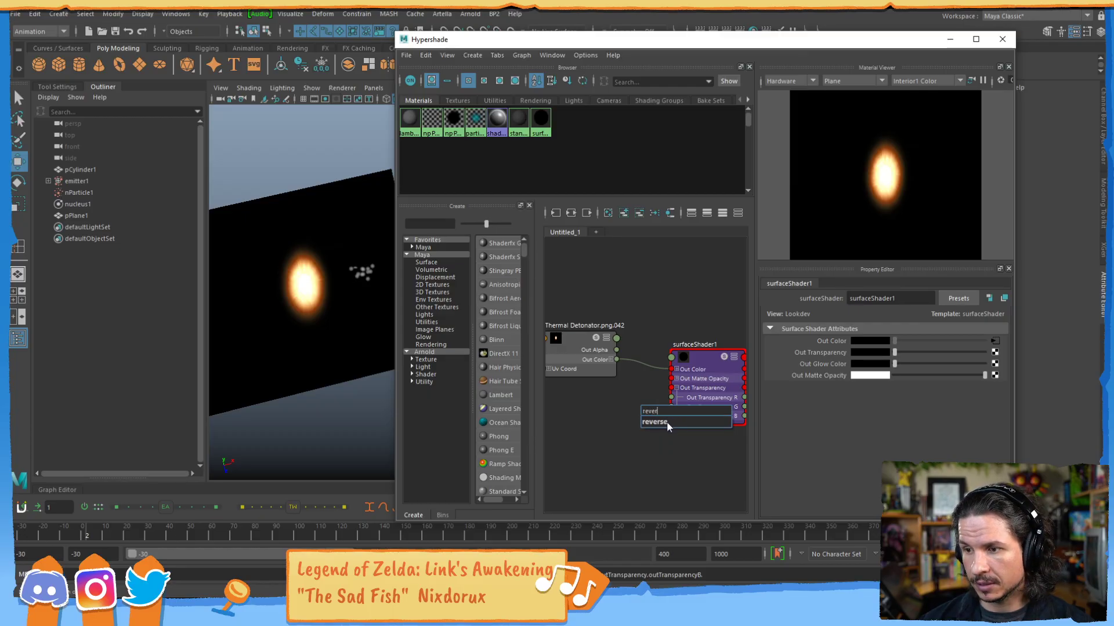
pyautogui.click(667, 422)
pyautogui.moveTo(678, 414); pyautogui.dragTo(634, 426)
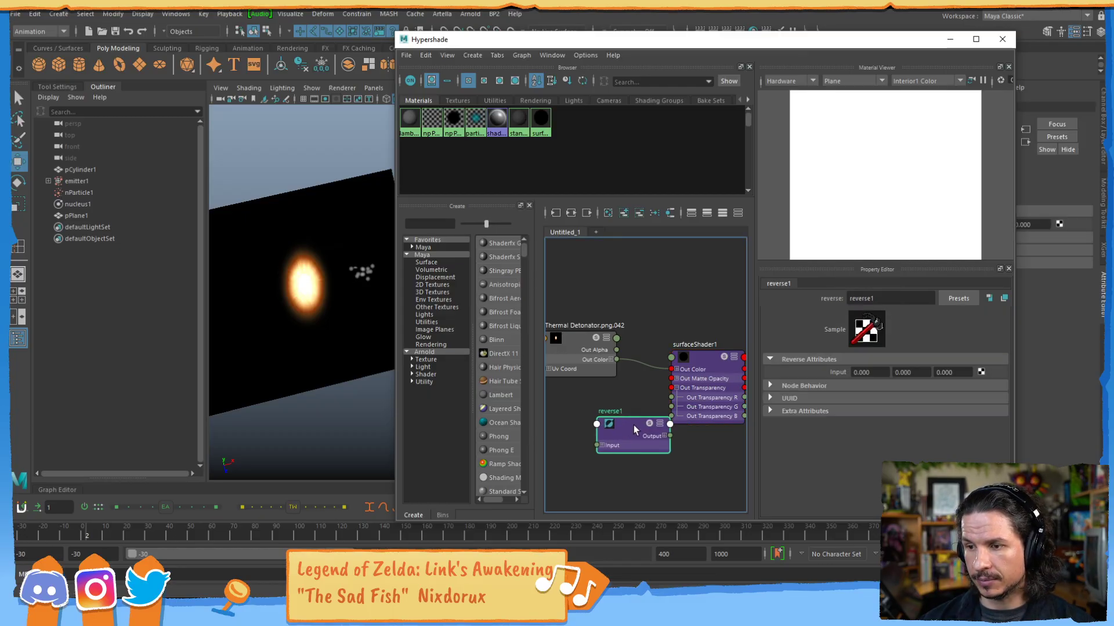
# Connect the texture's Out Alpha to the reverse node's Input X, Y and Z, and its Output to surfaceShader1's Out Transparency.
pyautogui.moveTo(616, 360); pyautogui.dragTo(601, 446)
pyautogui.click(602, 445)
pyautogui.moveTo(616, 351); pyautogui.dragTo(598, 473)
pyautogui.moveTo(633, 427); pyautogui.dragTo(671, 387)
# Scrub to frame 28, examine the explosion's transparency up close, and minimize the Hypershade to view the whole scene.
pyautogui.moveTo(320, 344)
pyautogui.keyDown('alt'); pyautogui.mouseDown()
pyautogui.moveTo(330, 331)
pyautogui.moveTo(307, 352)
pyautogui.moveTo(313, 344)
pyautogui.mouseUp(); pyautogui.keyUp('alt')
pyautogui.moveTo(69, 537); pyautogui.dragTo(113, 510)
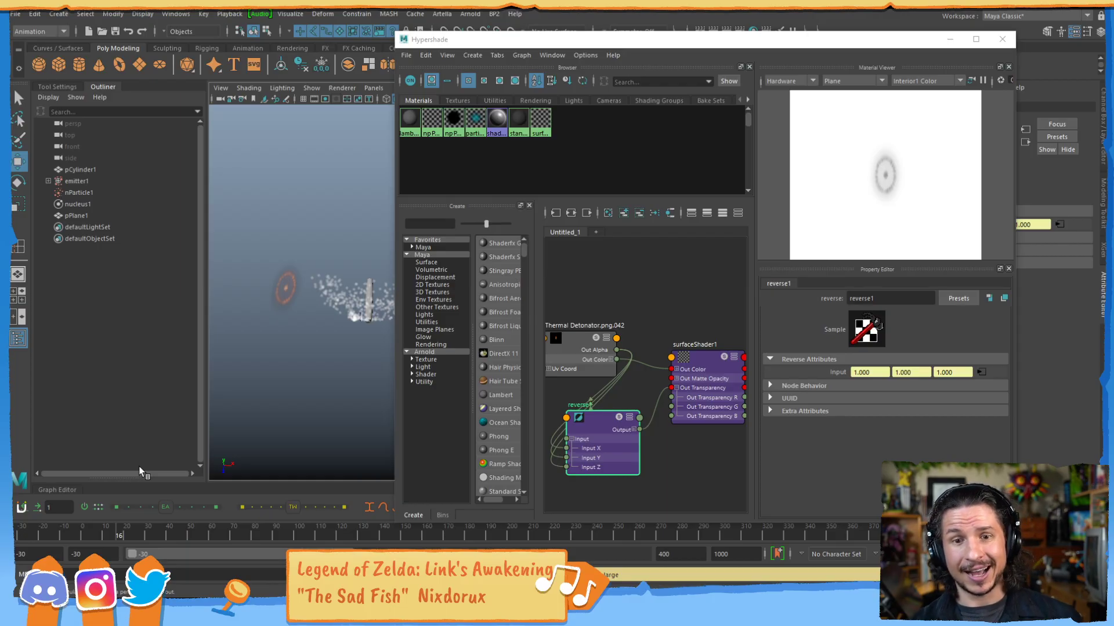
pyautogui.moveTo(131, 535); pyautogui.dragTo(143, 540)
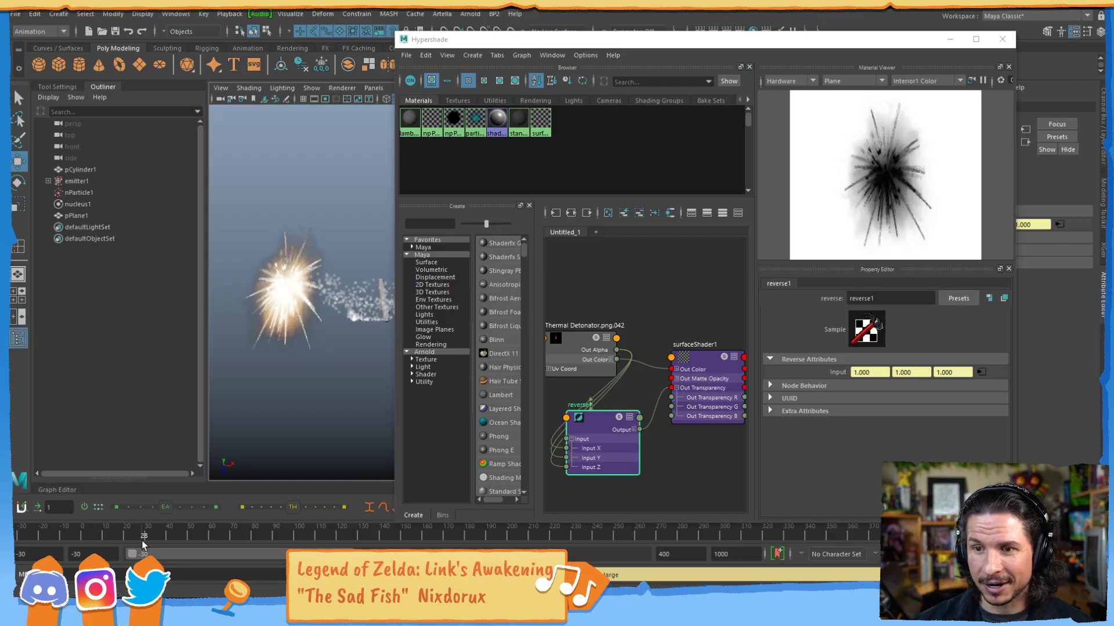
pyautogui.keyDown('alt'); pyautogui.moveTo(294, 309); pyautogui.dragTo(443, 316); pyautogui.keyUp('alt')
pyautogui.keyDown('alt'); pyautogui.moveTo(443, 316); pyautogui.dragTo(507, 325, button='right'); pyautogui.keyUp('alt')
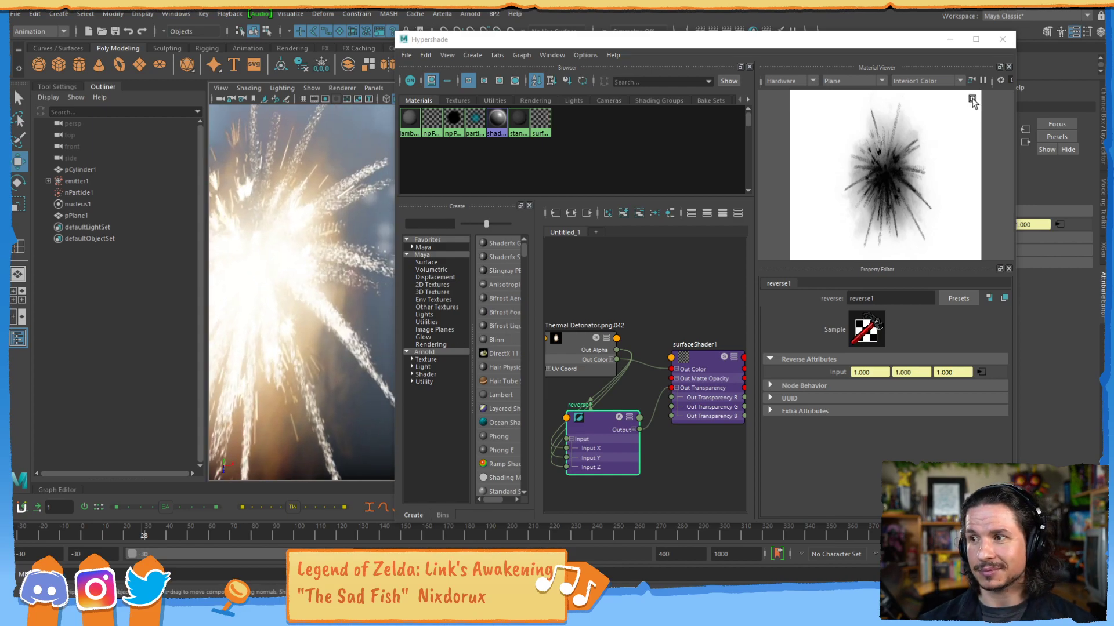
pyautogui.click(949, 39)
pyautogui.scroll(-5, 630, 273)
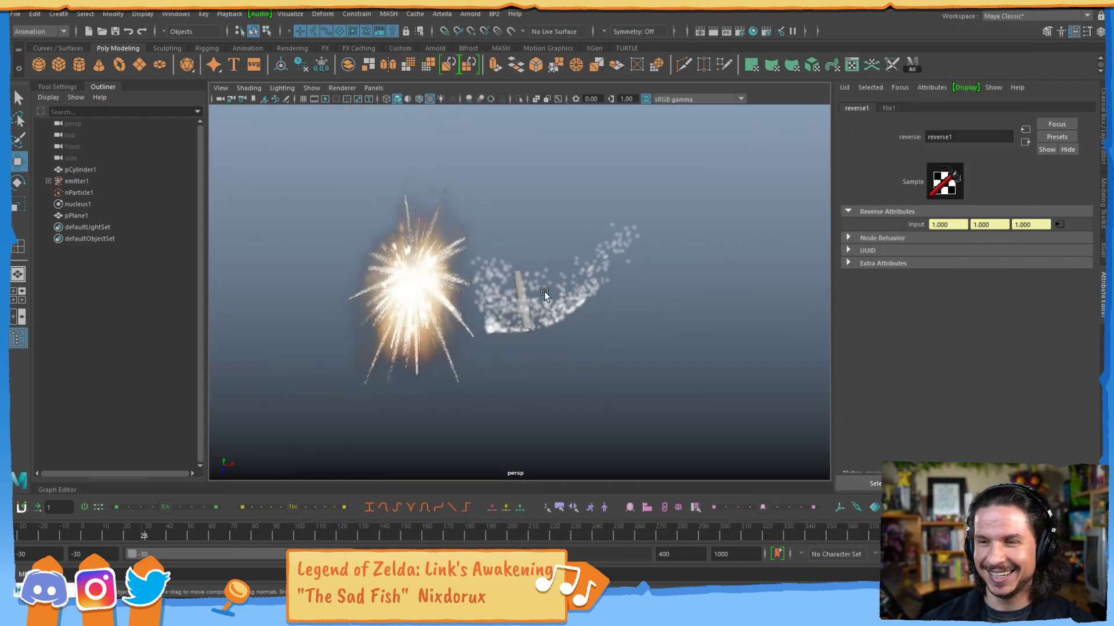
# Select the explosion plane, rotate and scale it, and move it over the cylinder's smoke trail.
pyautogui.keyDown('alt'); pyautogui.moveTo(630, 273); pyautogui.dragTo(478, 263); pyautogui.keyUp('alt')
pyautogui.click(433, 296)
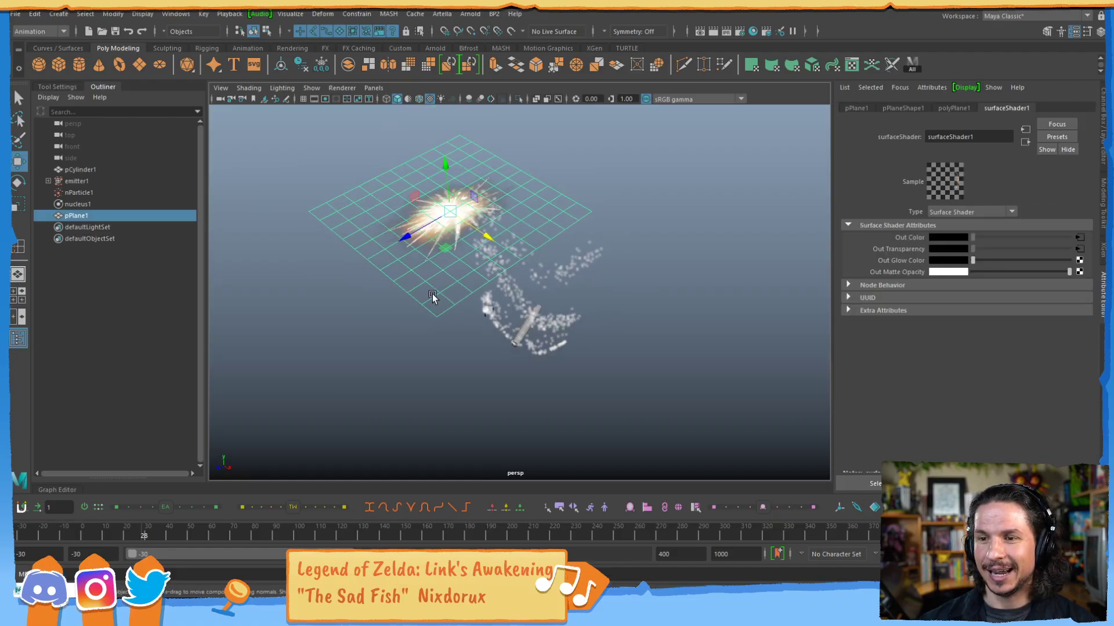
pyautogui.keyDown('alt'); pyautogui.moveTo(433, 294); pyautogui.dragTo(582, 206); pyautogui.keyUp('alt')
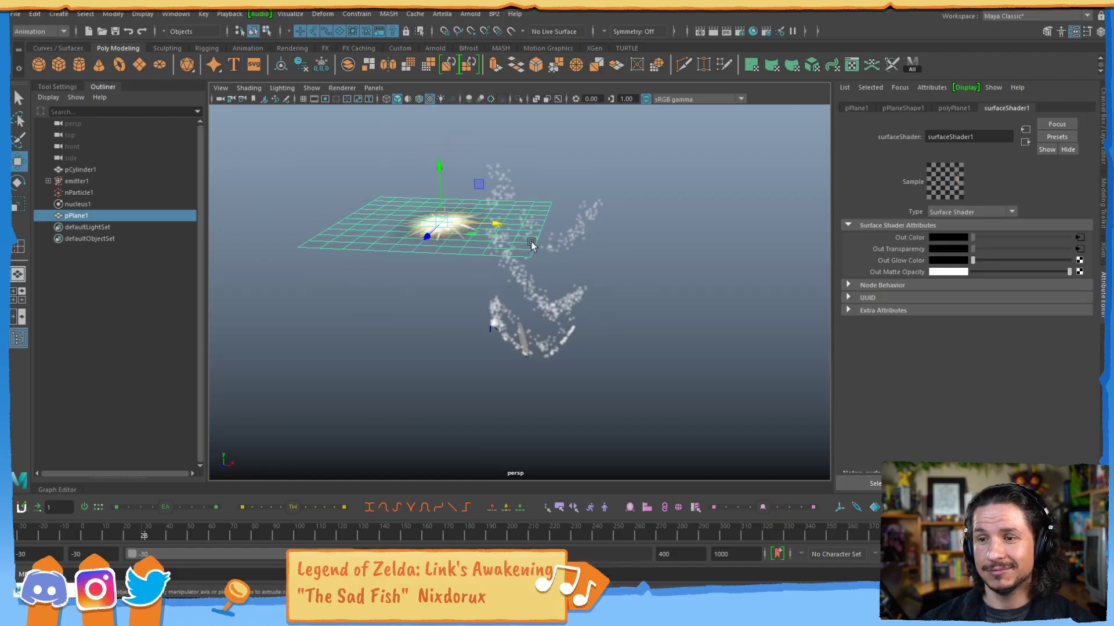
pyautogui.press('e')
pyautogui.moveTo(444, 204); pyautogui.dragTo(812, 204)
pyautogui.press('r')
pyautogui.moveTo(492, 239); pyautogui.dragTo(514, 247)
pyautogui.keyDown('alt'); pyautogui.moveTo(590, 228); pyautogui.dragTo(539, 259, button='right'); pyautogui.keyUp('alt')
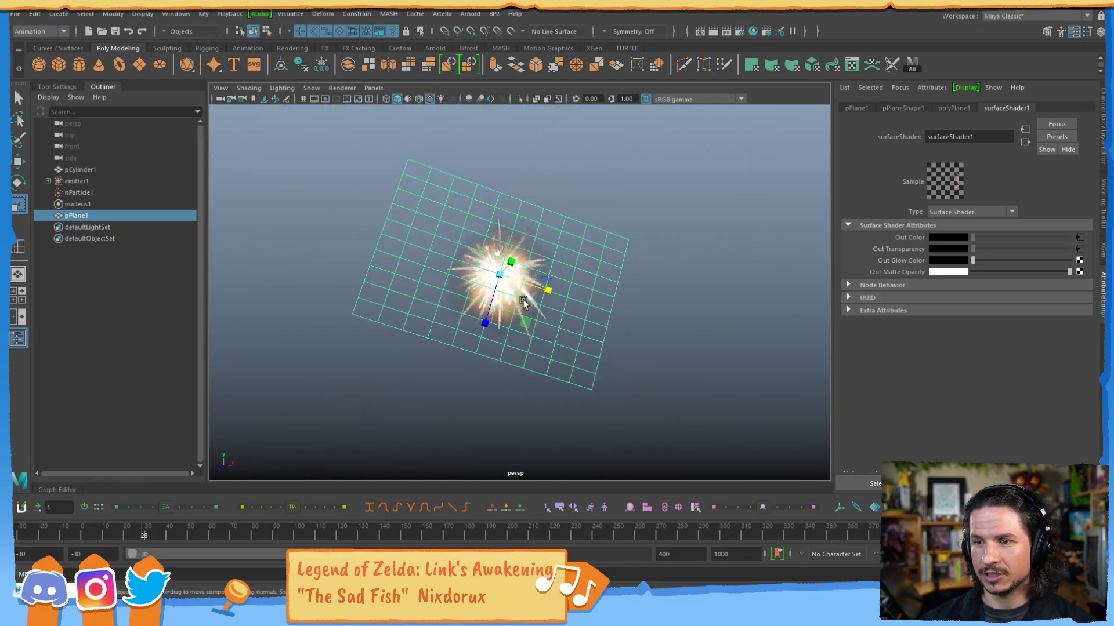
pyautogui.press('w')
pyautogui.moveTo(497, 276); pyautogui.dragTo(509, 290)
# Scrub the timeline to frame 86 and inspect the plane and the particles there.
pyautogui.moveTo(93, 533); pyautogui.dragTo(268, 493)
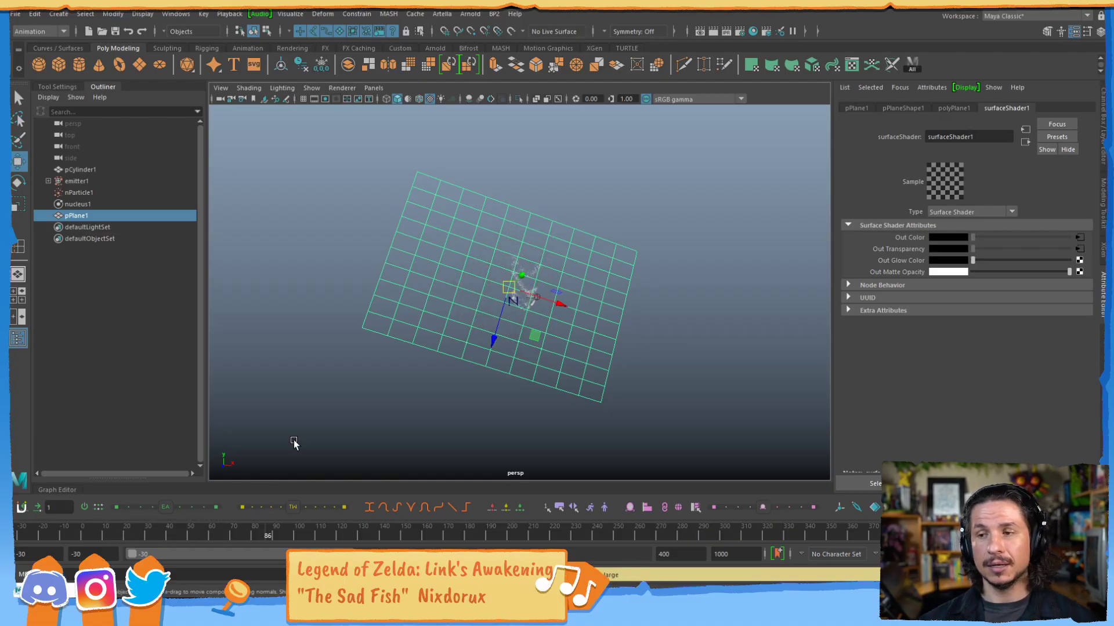
pyautogui.click(293, 443)
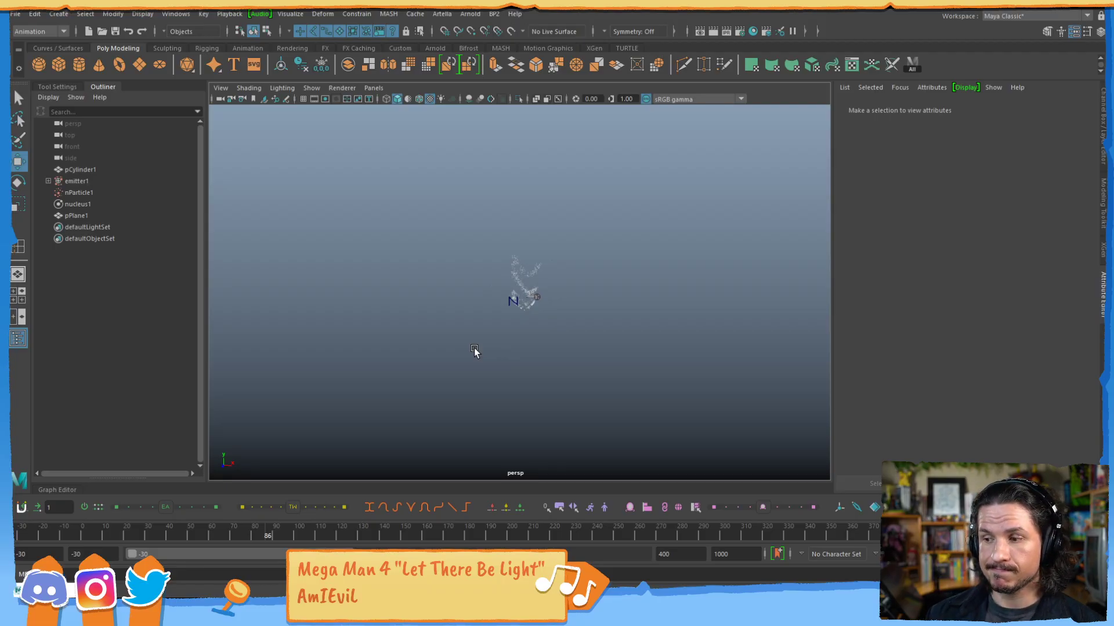
pyautogui.click(474, 348)
pyautogui.click(368, 366)
pyautogui.click(455, 325)
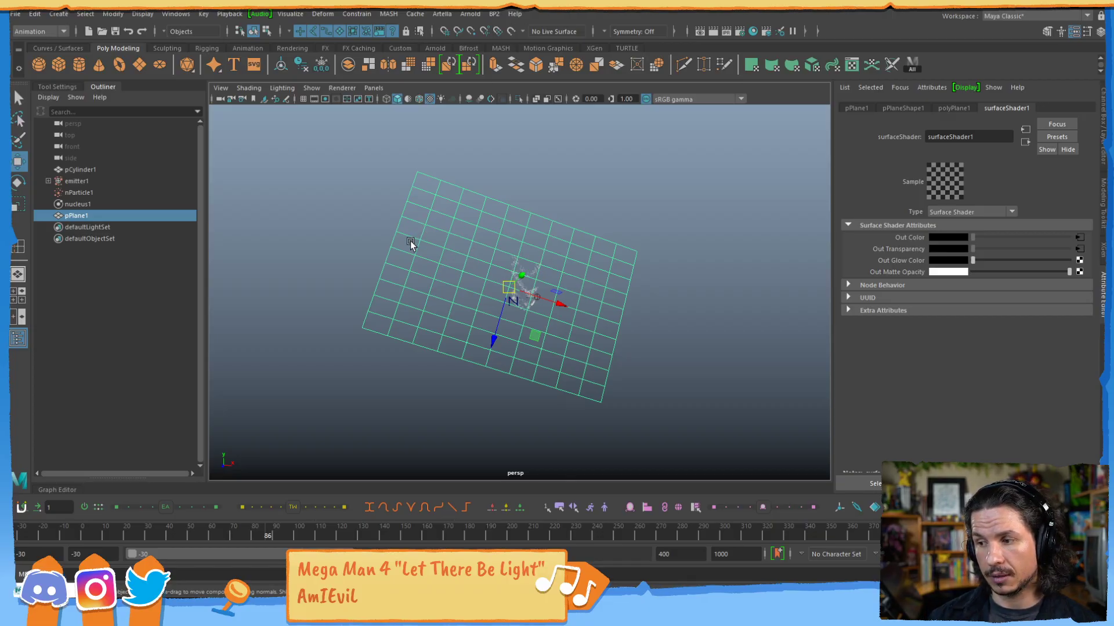
pyautogui.moveTo(371, 221); pyautogui.dragTo(641, 385)
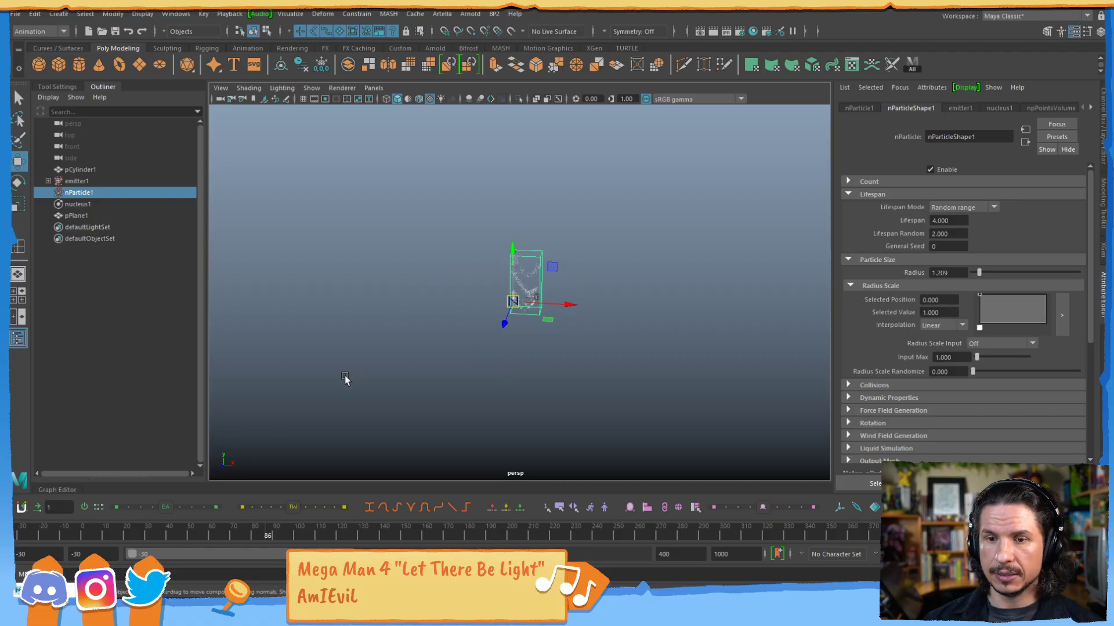
# Return to frame -30 and delete the explosion plane.
pyautogui.click(22, 539)
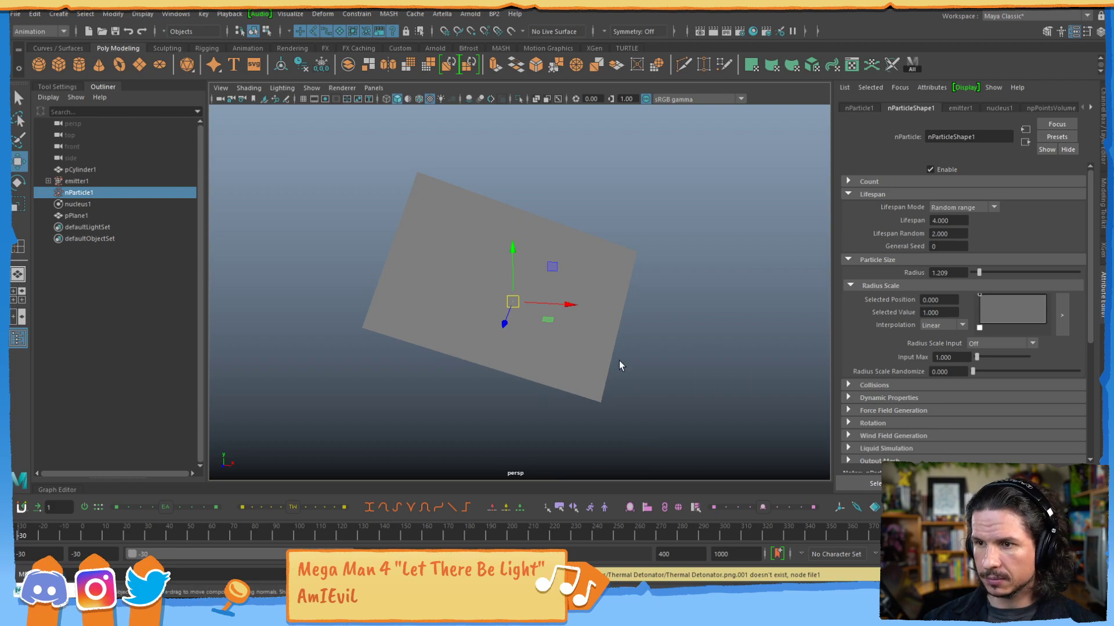
pyautogui.click(590, 392)
pyautogui.press('Delete')
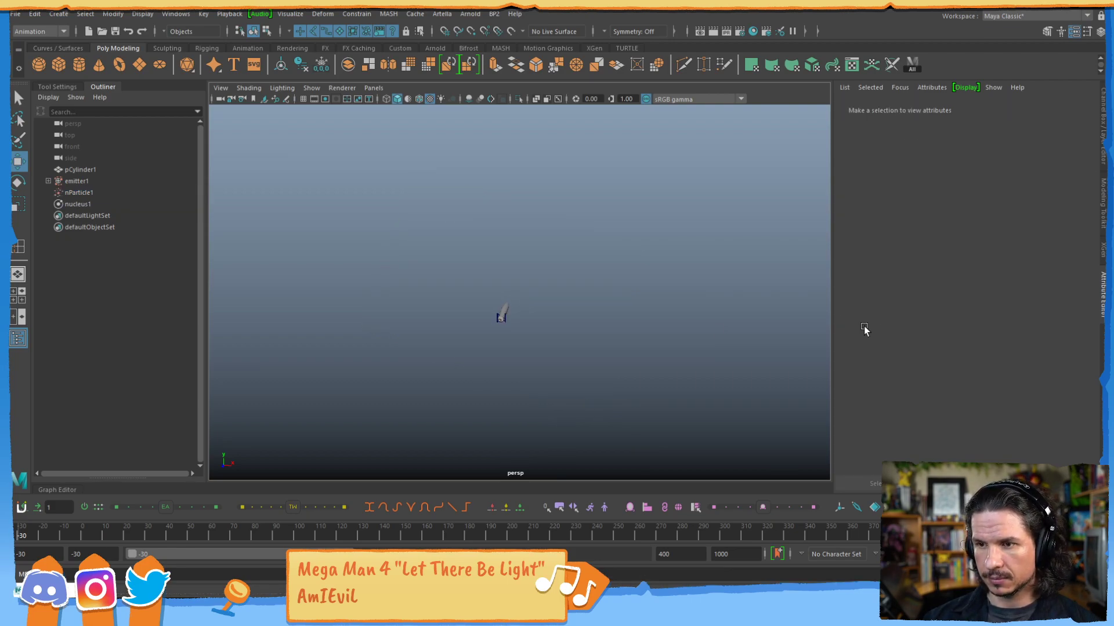
# View the cylinder up close and play the smoke simulation from frame -30 to frame 24.
pyautogui.keyDown('alt'); pyautogui.moveTo(524, 261); pyautogui.dragTo(688, 238, button='right'); pyautogui.keyUp('alt')
pyautogui.keyDown('alt'); pyautogui.moveTo(615, 200); pyautogui.dragTo(568, 329, button='middle'); pyautogui.keyUp('alt')
pyautogui.keyDown('alt'); pyautogui.moveTo(568, 329); pyautogui.dragTo(498, 320); pyautogui.keyUp('alt')
pyautogui.keyDown('alt'); pyautogui.moveTo(498, 321); pyautogui.dragTo(615, 316, button='right'); pyautogui.keyUp('alt')
pyautogui.keyDown('alt'); pyautogui.moveTo(616, 316); pyautogui.dragTo(555, 363, button='middle'); pyautogui.keyUp('alt')
pyautogui.hotkey('alt', 'v')
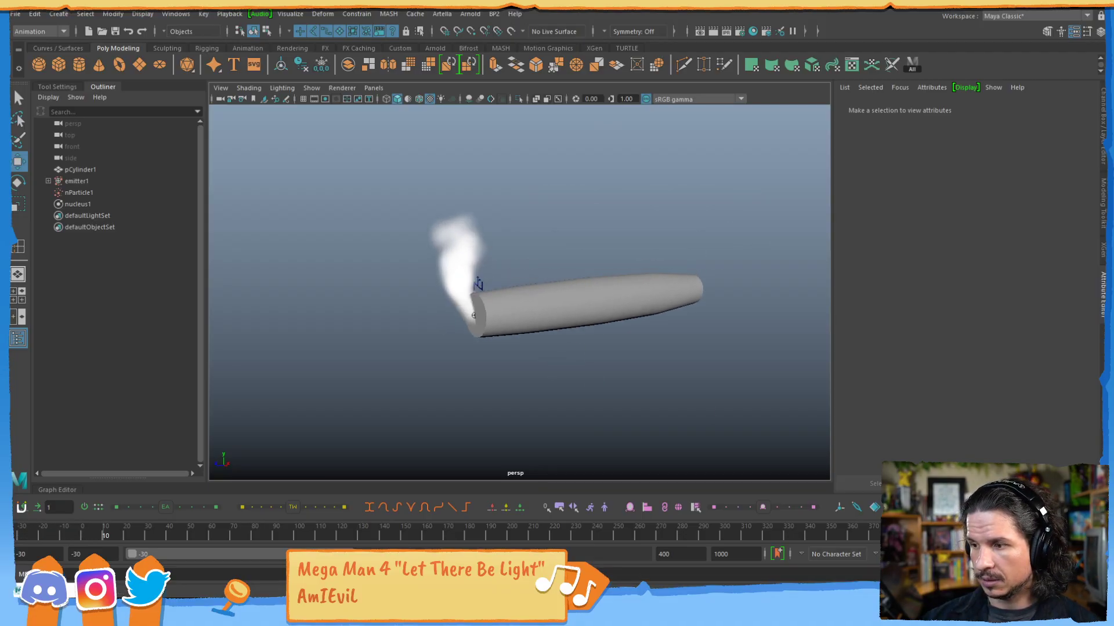
pyautogui.click(576, 467)
# Select emitter1 and switch to the FX menu set.
pyautogui.click(73, 181)
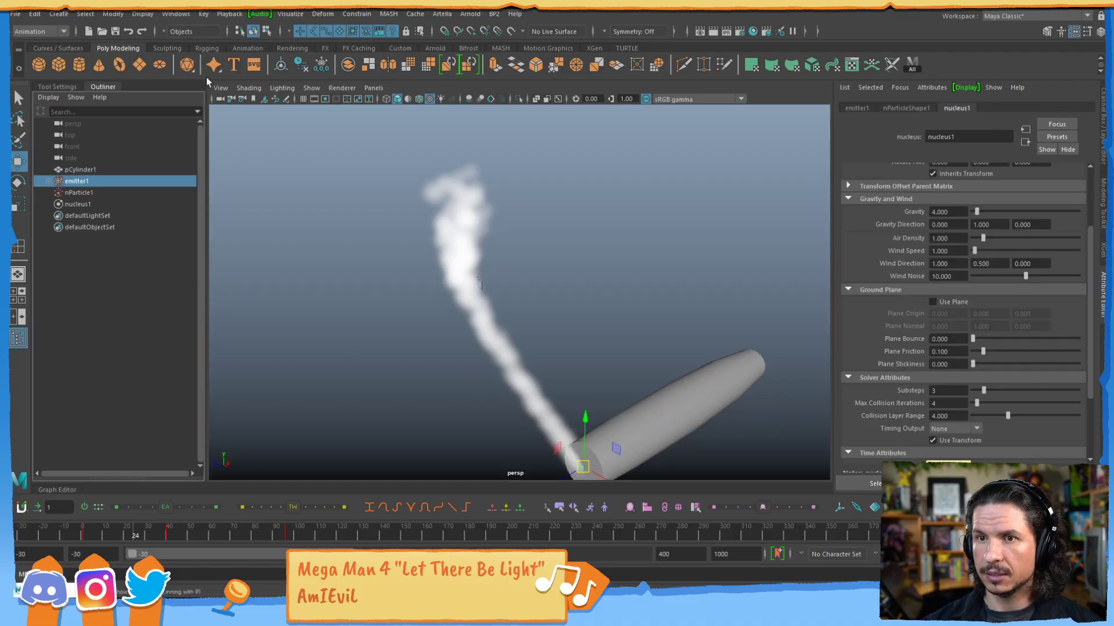
pyautogui.click(37, 30)
pyautogui.click(40, 80)
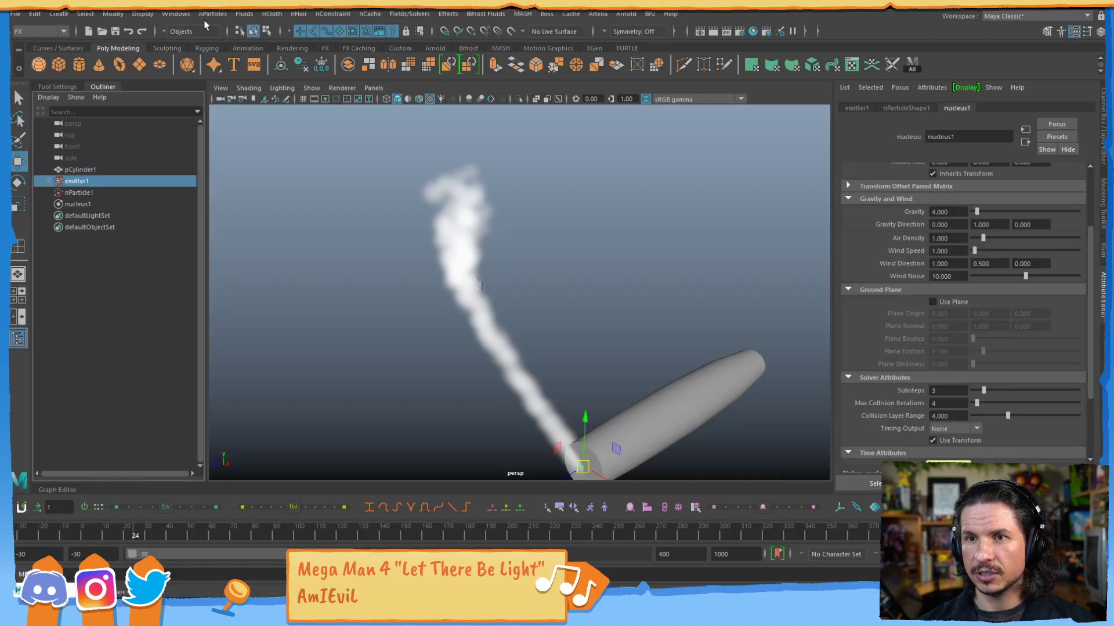
# Look through the nParticles, nCloth, nConstraint and Fields/Solvers commands for the initial state options.
pyautogui.click(213, 16)
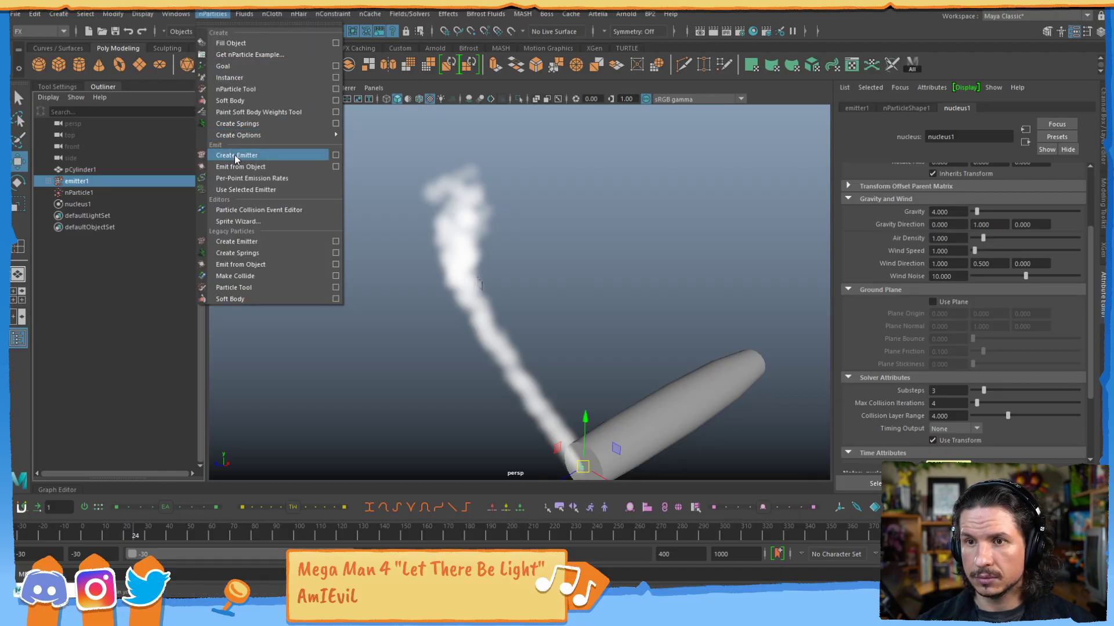
pyautogui.moveTo(240, 137)
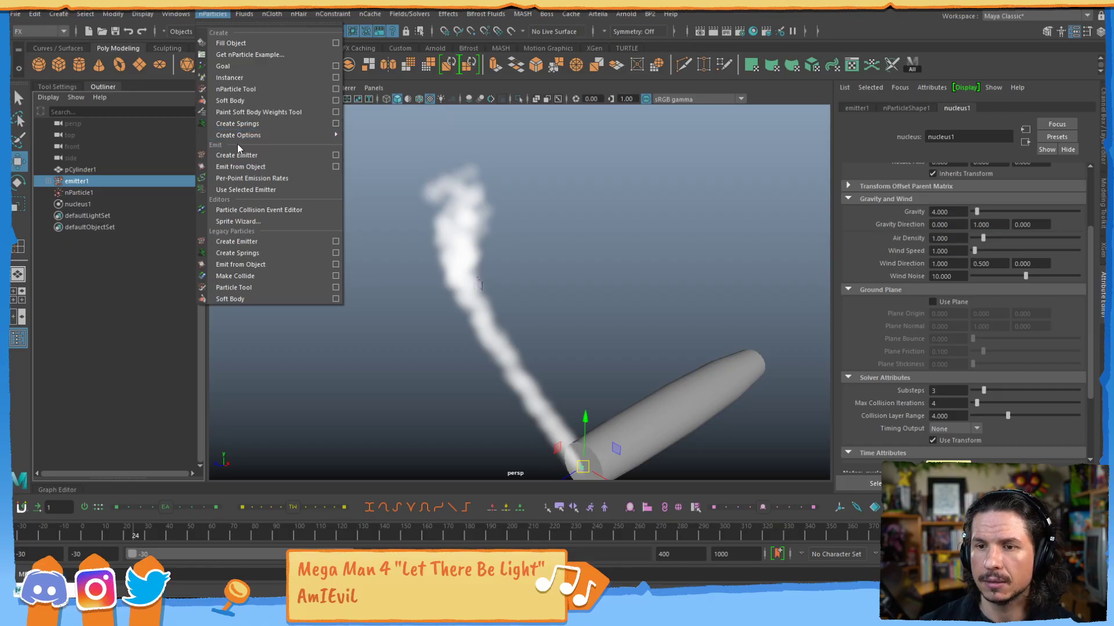
pyautogui.moveTo(255, 14)
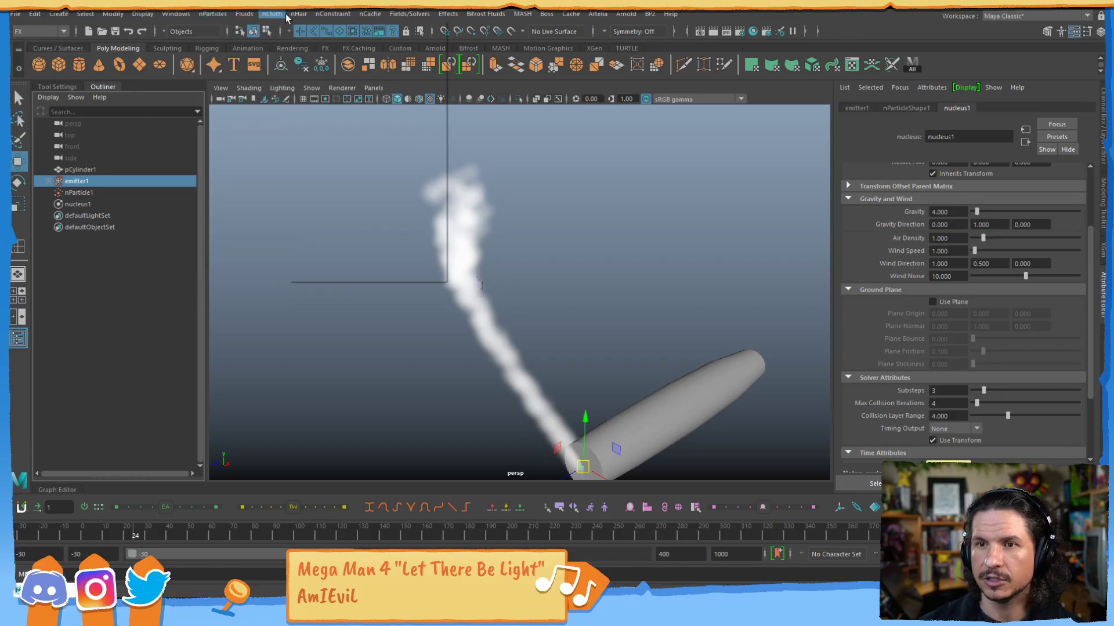
pyautogui.moveTo(409, 14)
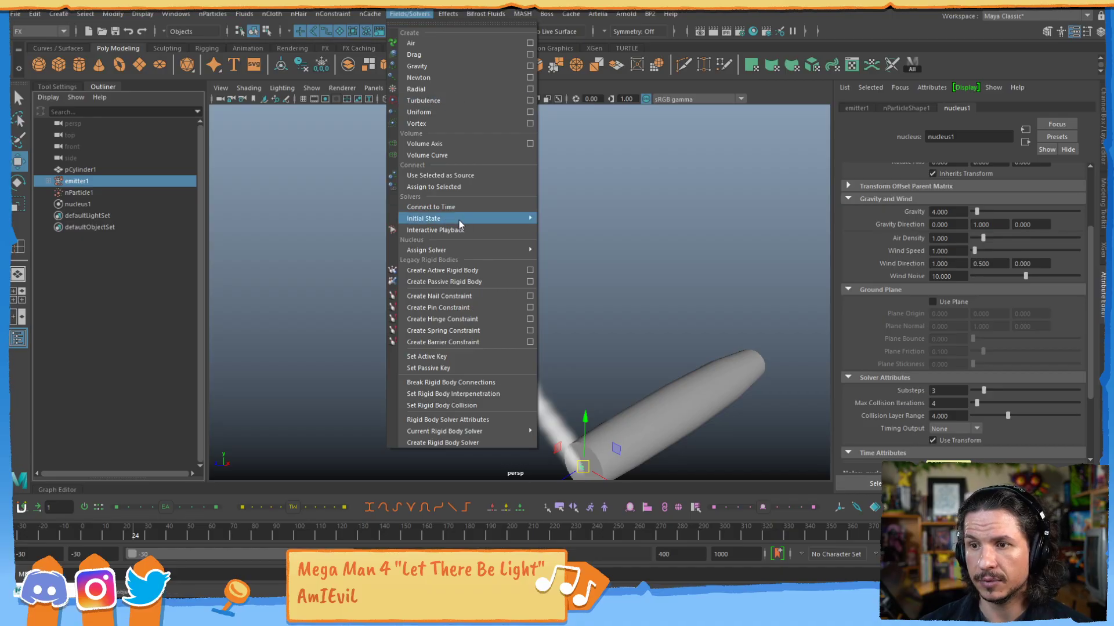
pyautogui.moveTo(455, 220)
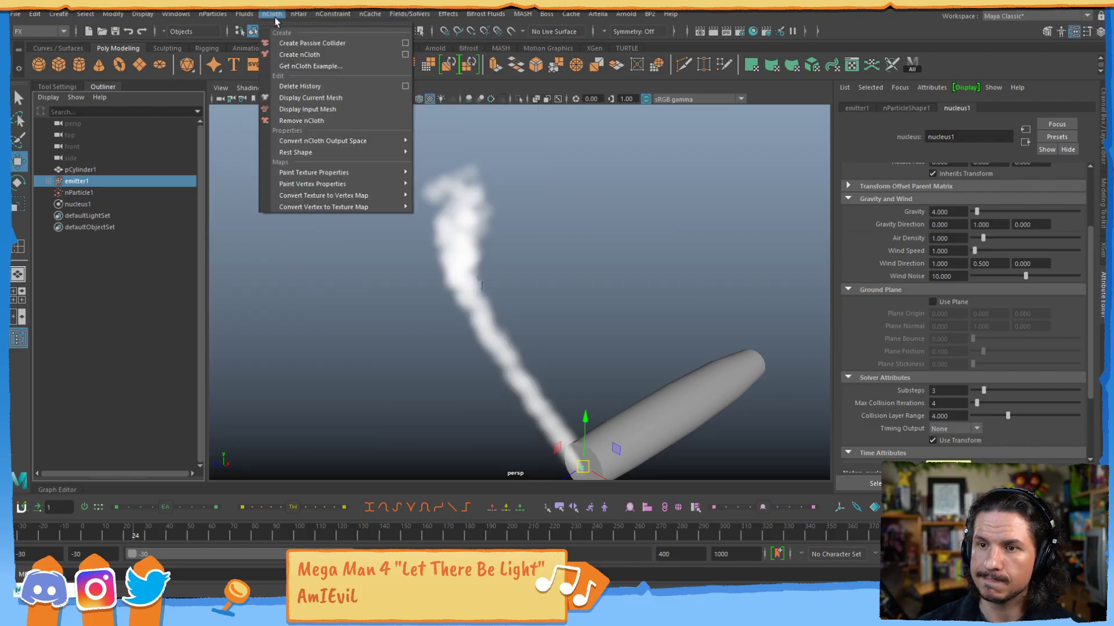
pyautogui.moveTo(321, 156)
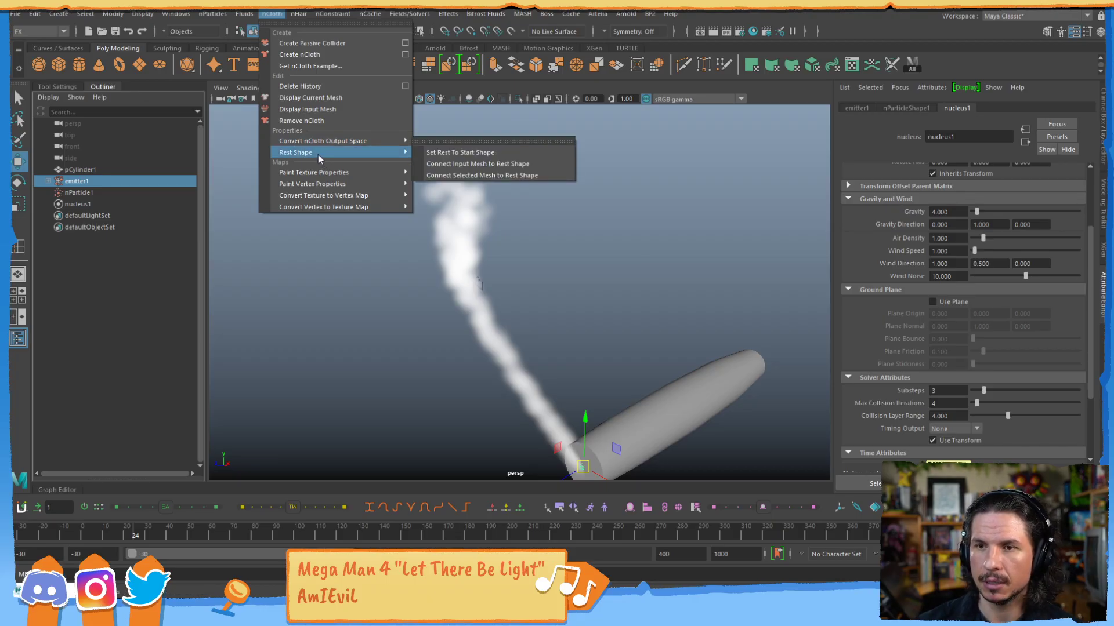
pyautogui.moveTo(212, 14)
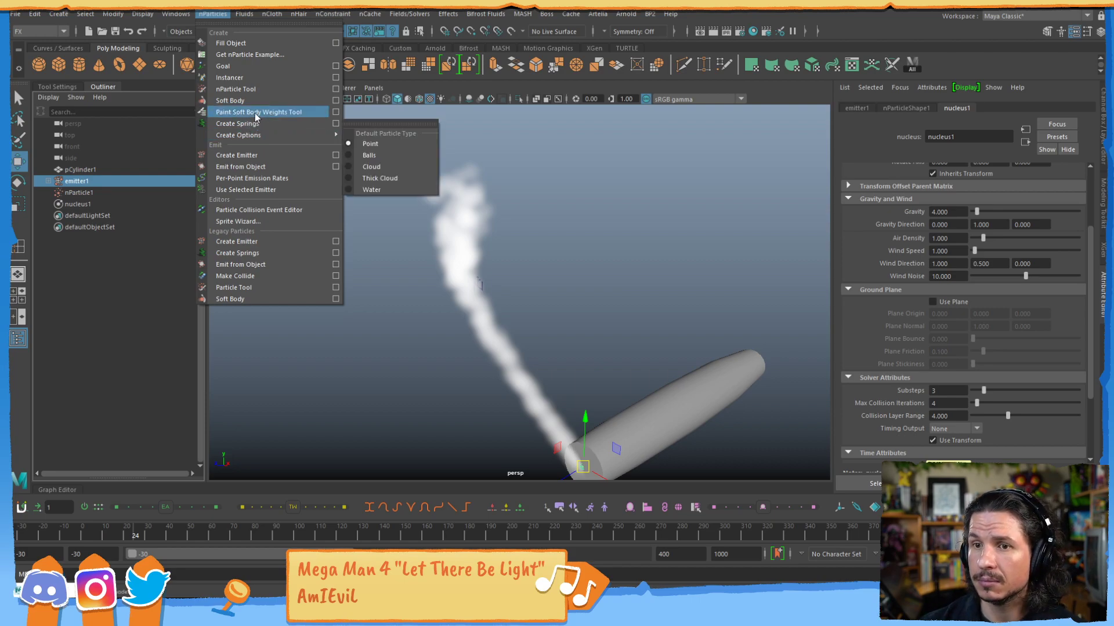
pyautogui.moveTo(316, 17)
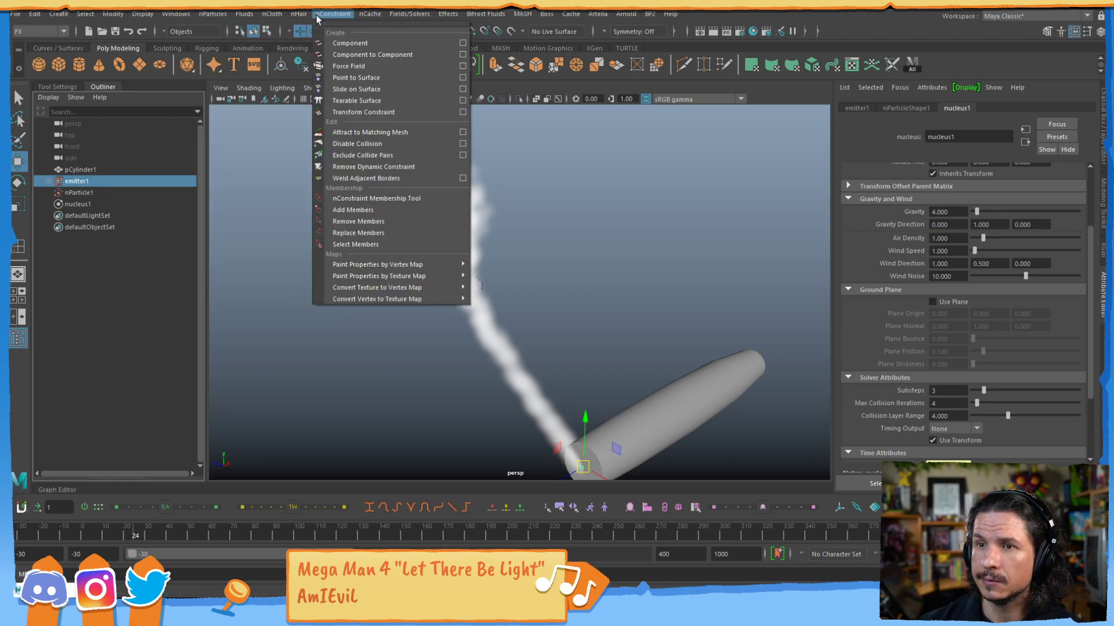
pyautogui.moveTo(404, 16)
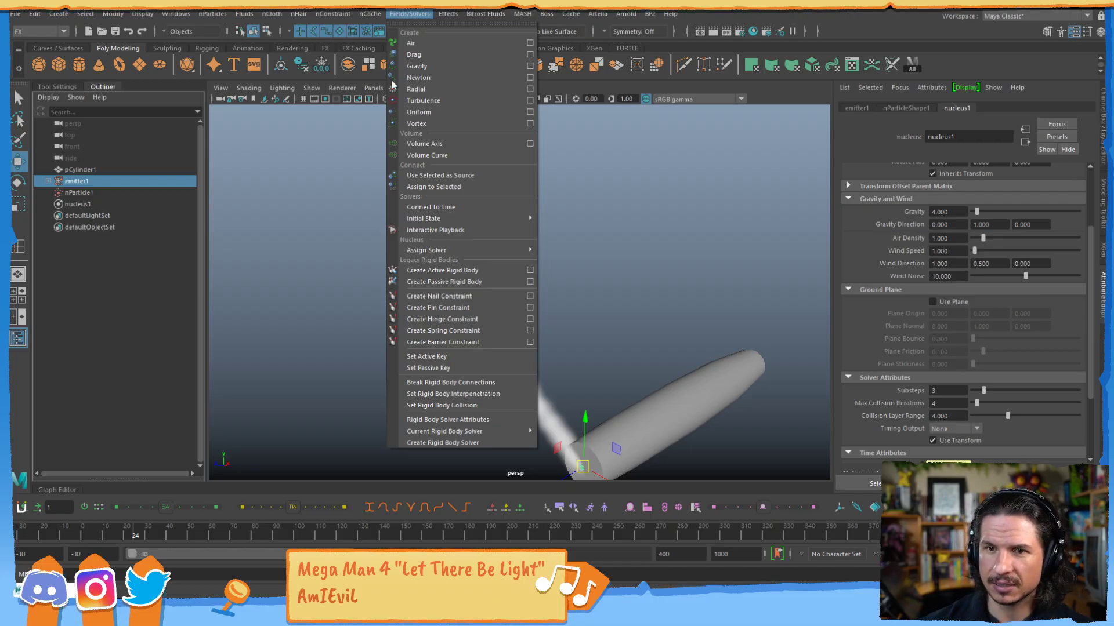
# Delete the cylinder's animation keyframes across the timeline and play the smoke simulation to frame 86.
pyautogui.keyDown('alt'); pyautogui.moveTo(687, 288); pyautogui.dragTo(556, 304, button='right'); pyautogui.keyUp('alt')
pyautogui.keyDown('alt'); pyautogui.moveTo(557, 304); pyautogui.dragTo(583, 300); pyautogui.keyUp('alt')
pyautogui.click(650, 341)
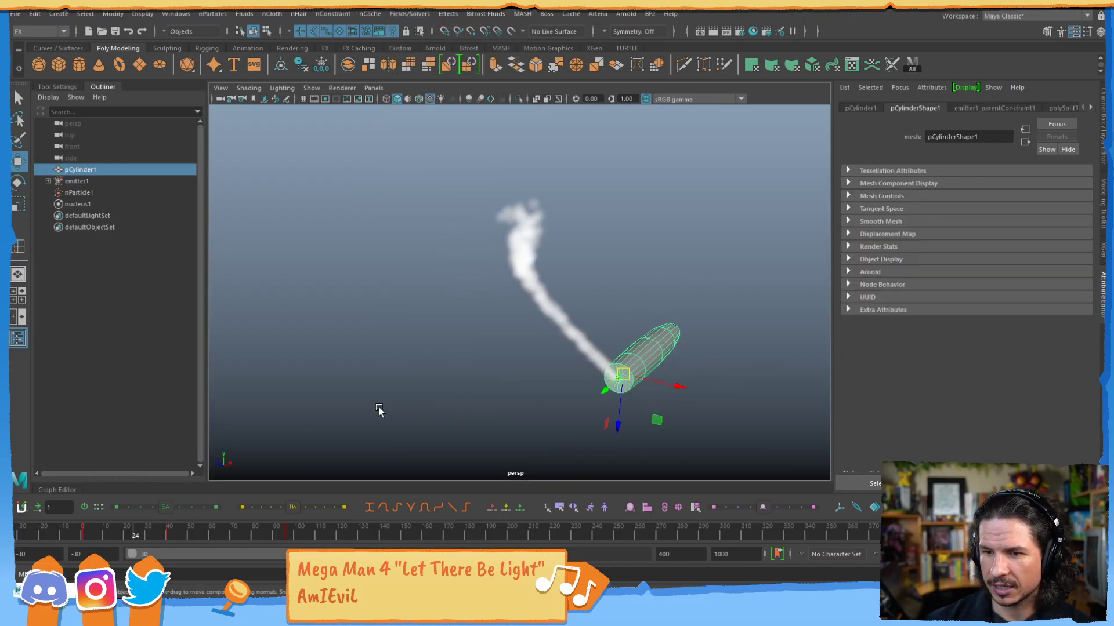
pyautogui.click(317, 533)
pyautogui.keyDown('shift'); pyautogui.moveTo(347, 532); pyautogui.dragTo(21, 528); pyautogui.keyUp('shift')
pyautogui.rightClick(95, 530)
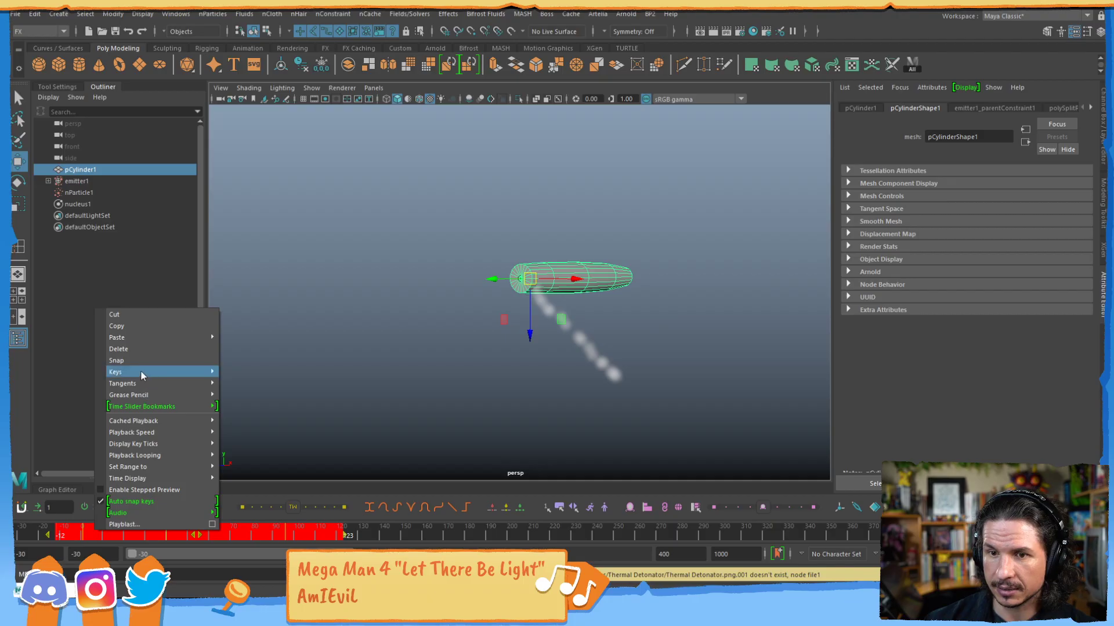
pyautogui.click(152, 351)
pyautogui.click(1046, 534)
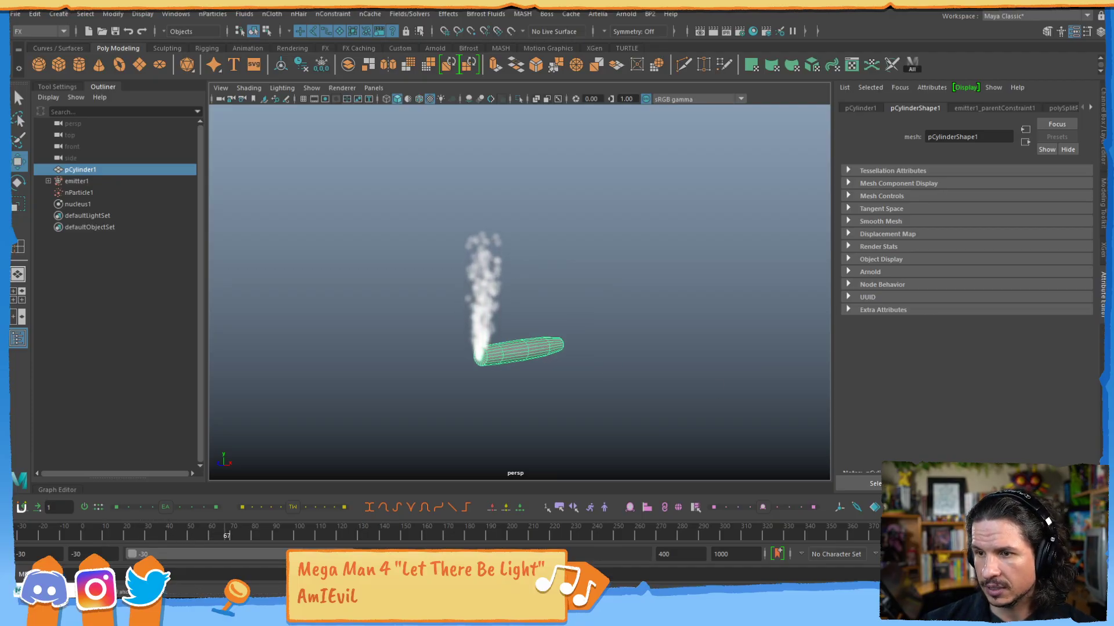
pyautogui.press('Escape')
# Try to set the current particle state as the initial state for the selected emitter1.
pyautogui.click(94, 184)
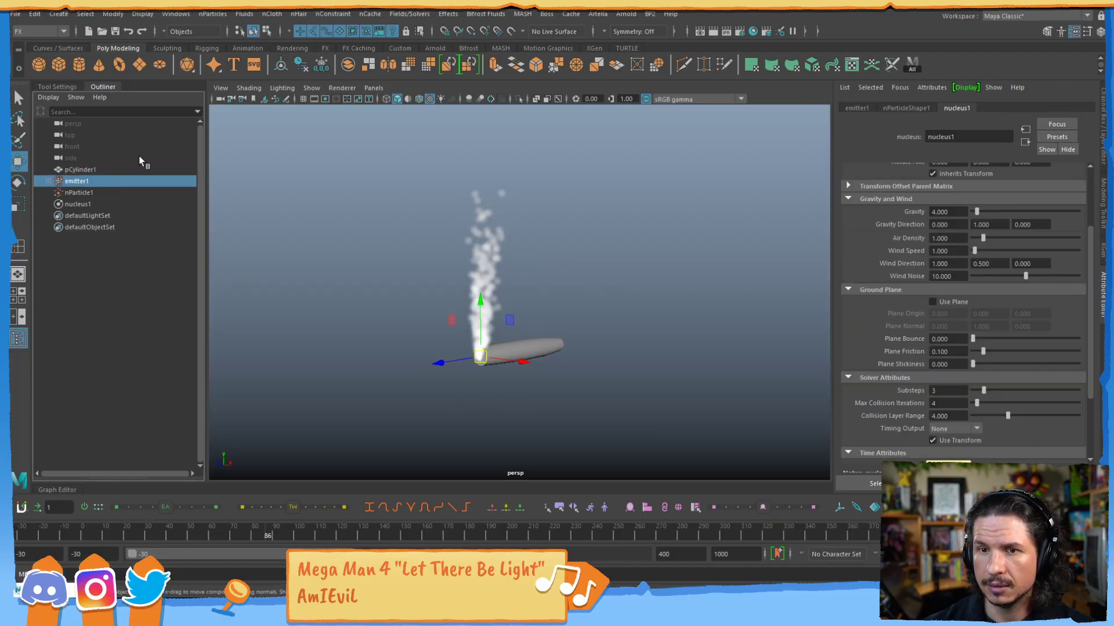
pyautogui.click(348, 15)
pyautogui.moveTo(405, 16)
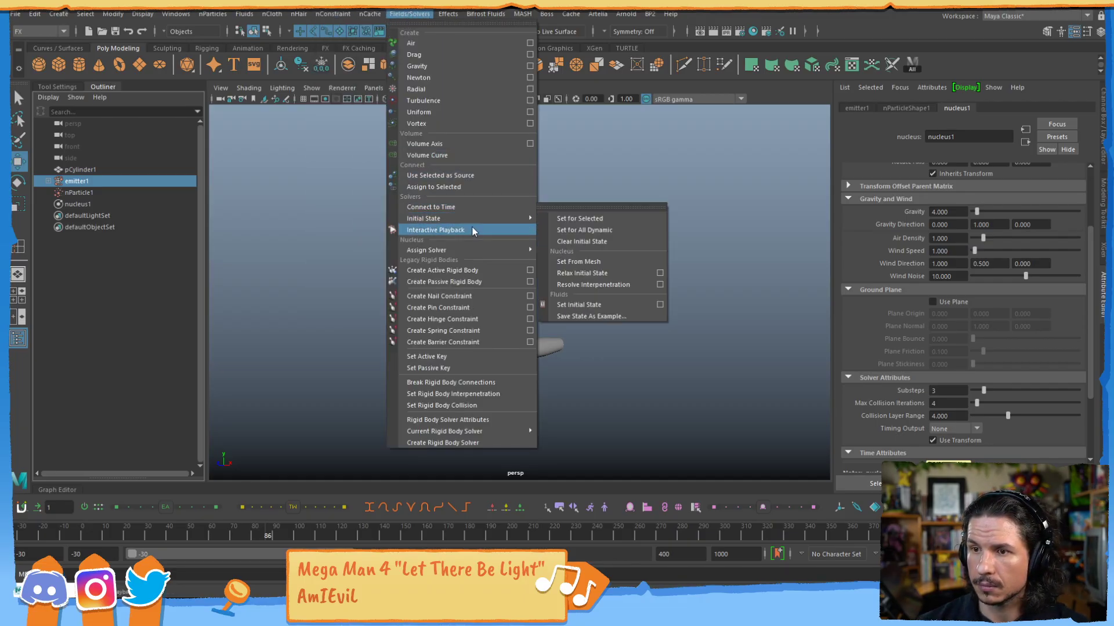
pyautogui.moveTo(474, 222)
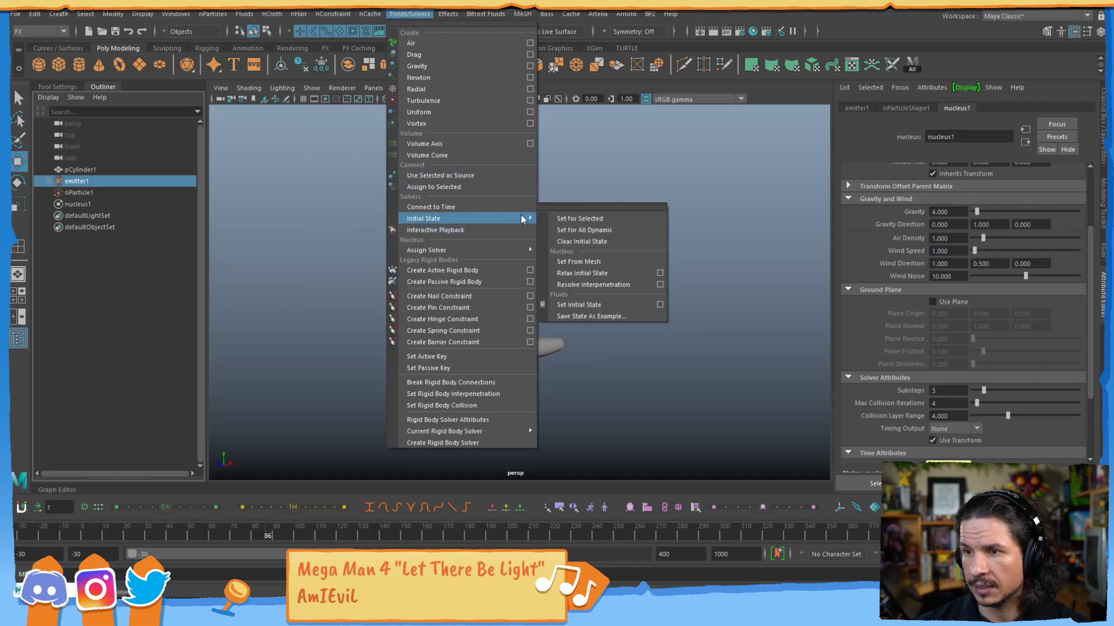
pyautogui.click(583, 220)
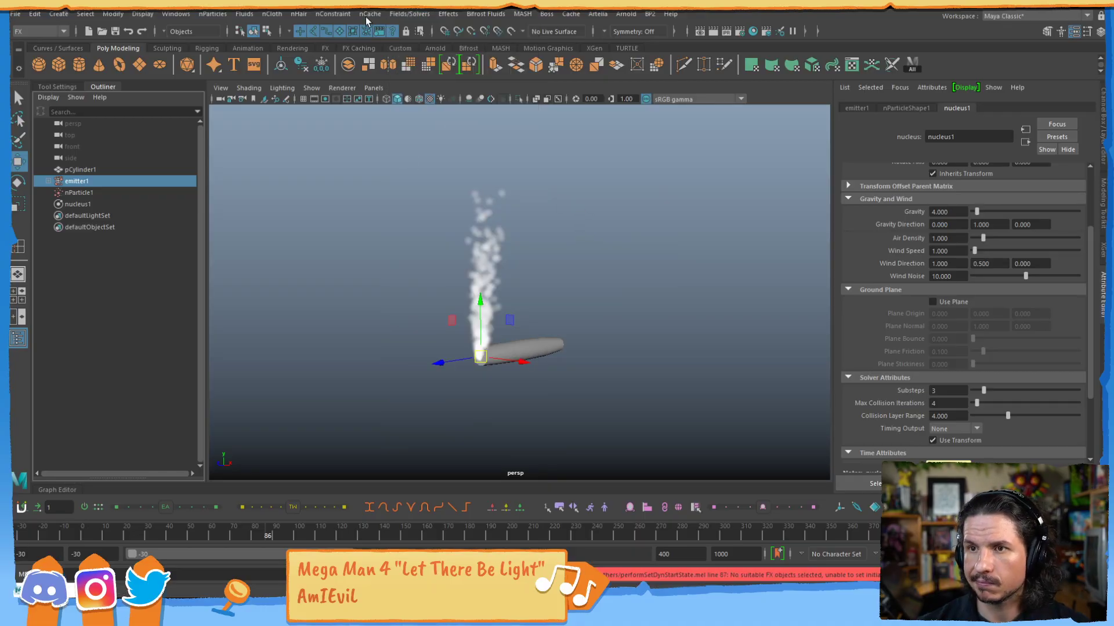
# Set the smoke at frame 86 as the initial state for all dynamic objects and replay from the start frame.
pyautogui.click(409, 13)
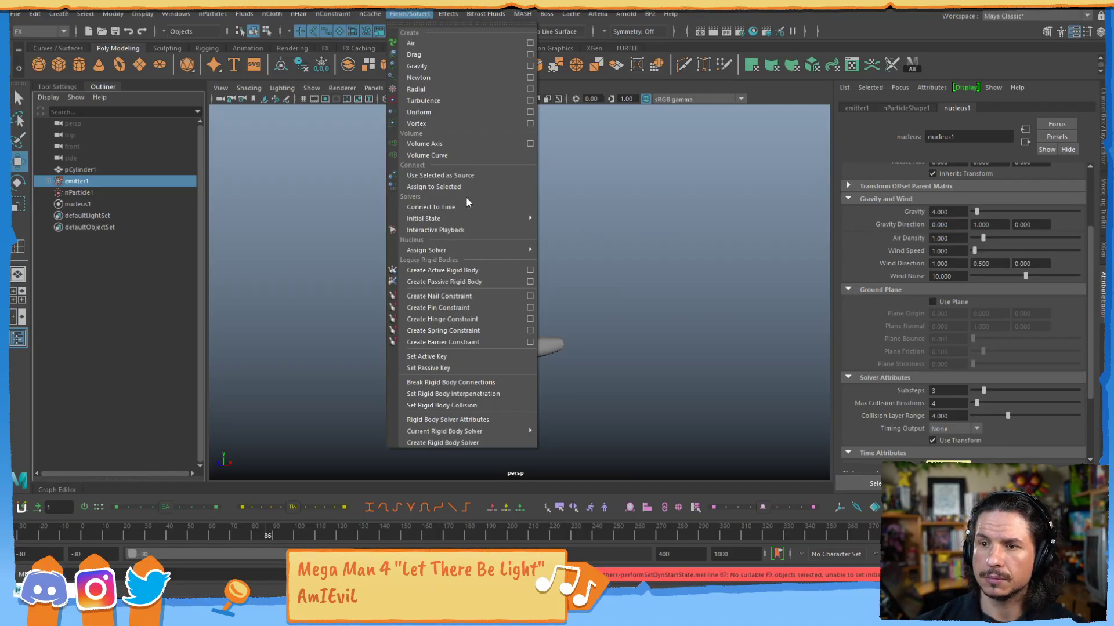
pyautogui.moveTo(488, 221)
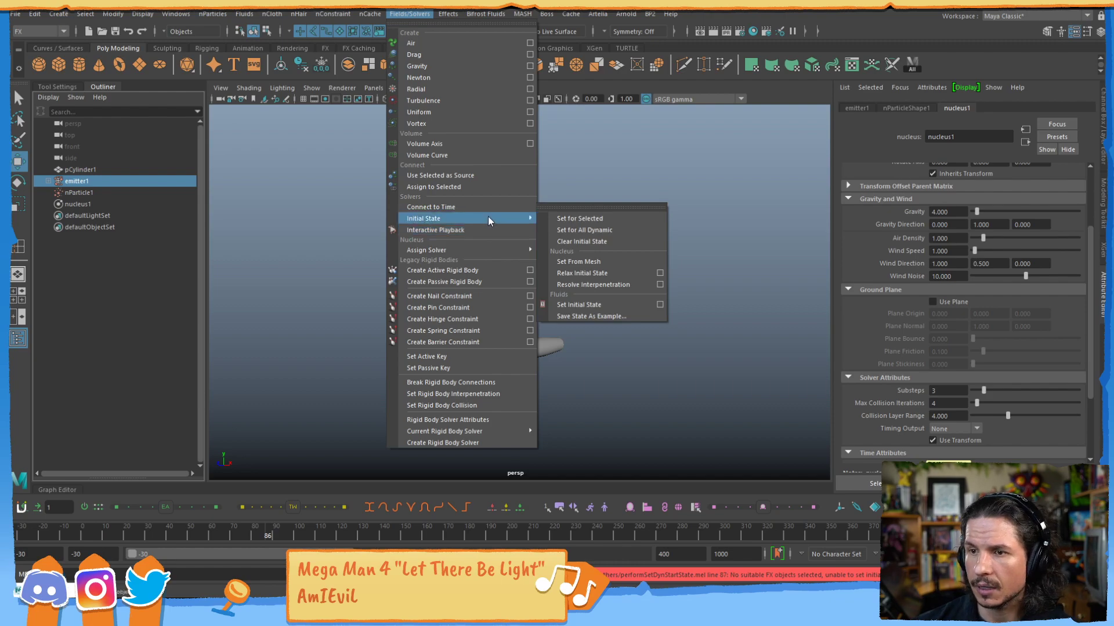
pyautogui.click(617, 230)
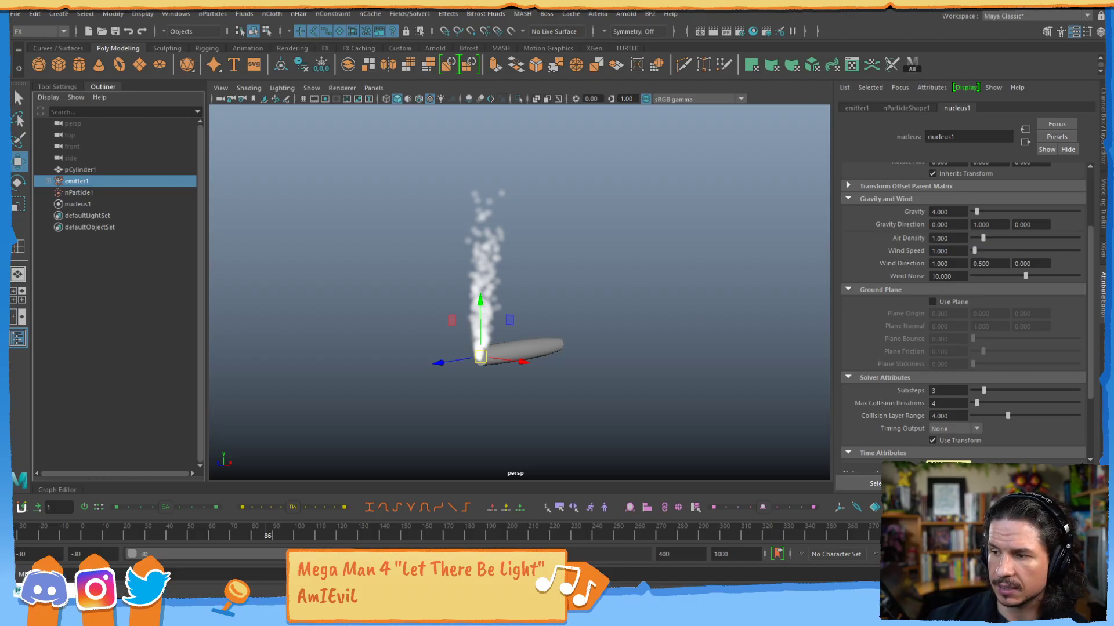
pyautogui.hotkey('alt', 'shift', 'v')
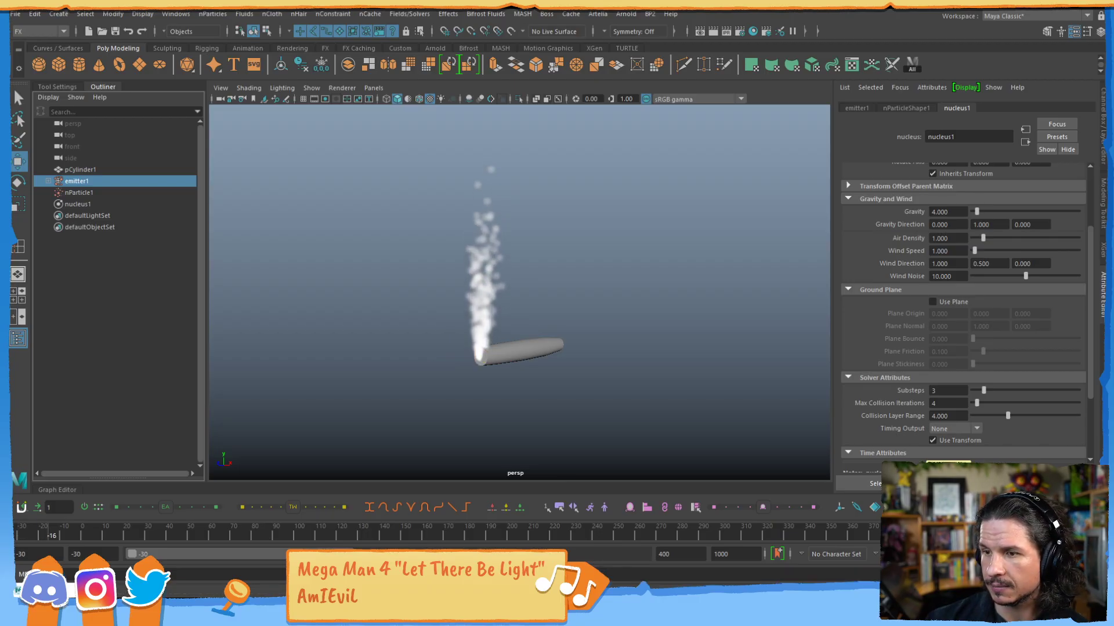
# Set the initial state for all dynamic objects again at frame -30, and replay the smoke simulation from the start to check it.
pyautogui.click(409, 13)
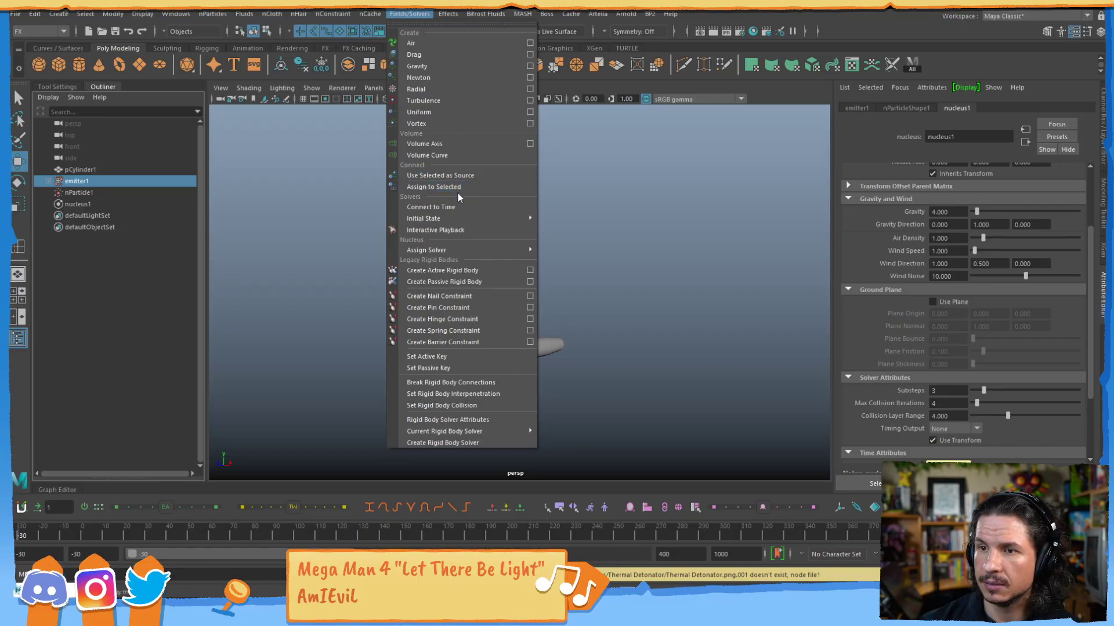
pyautogui.moveTo(456, 221)
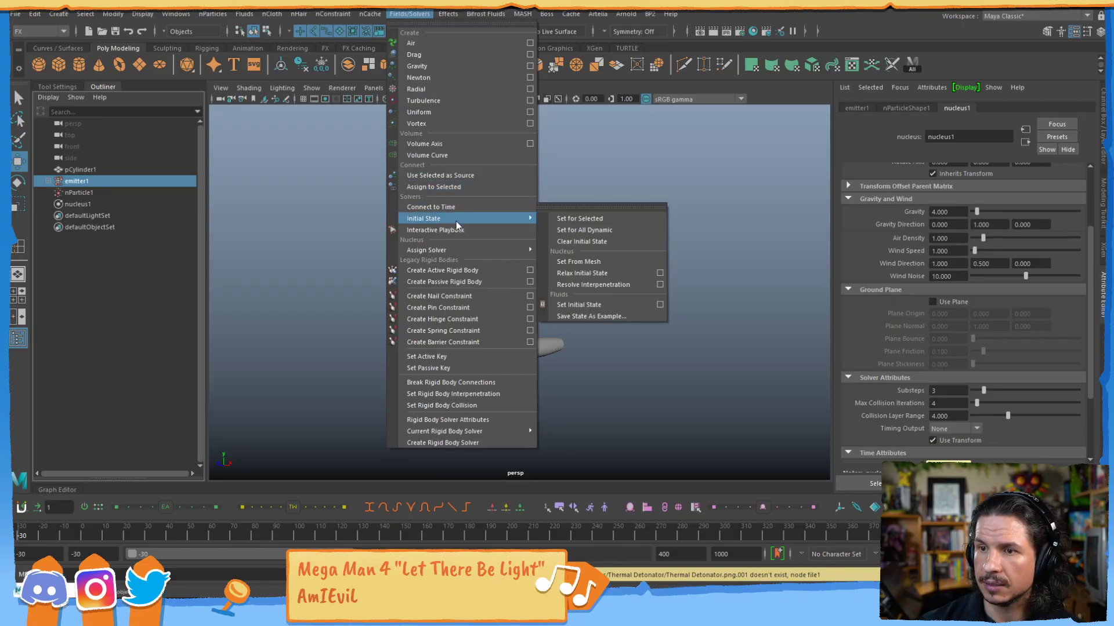
pyautogui.click(602, 230)
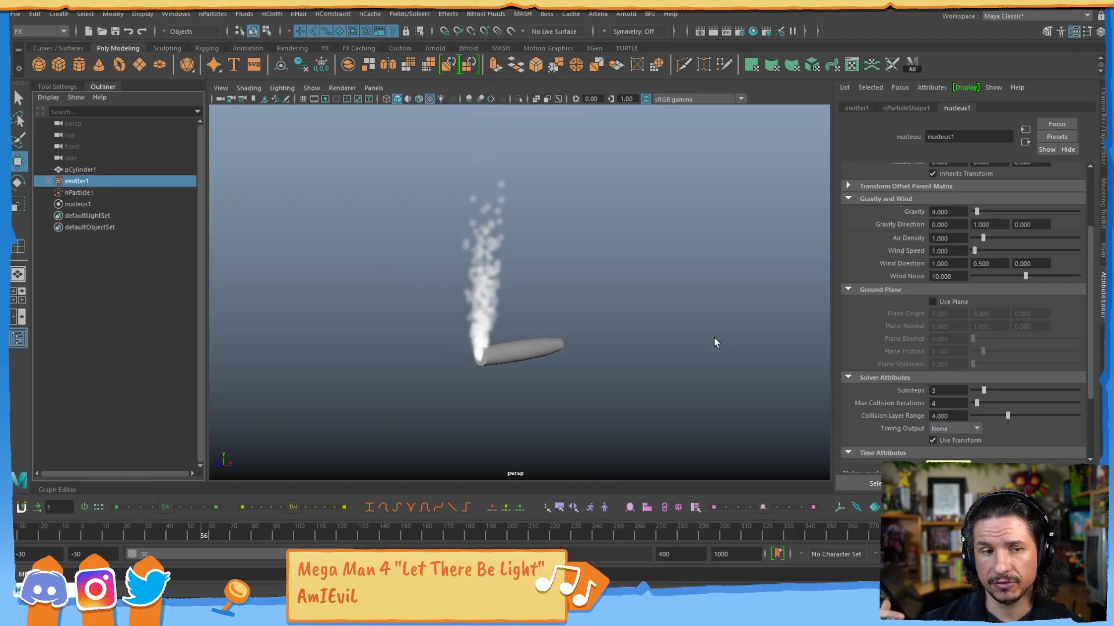
pyautogui.click(1046, 533)
pyautogui.hotkey('alt', 'shift', 'v')
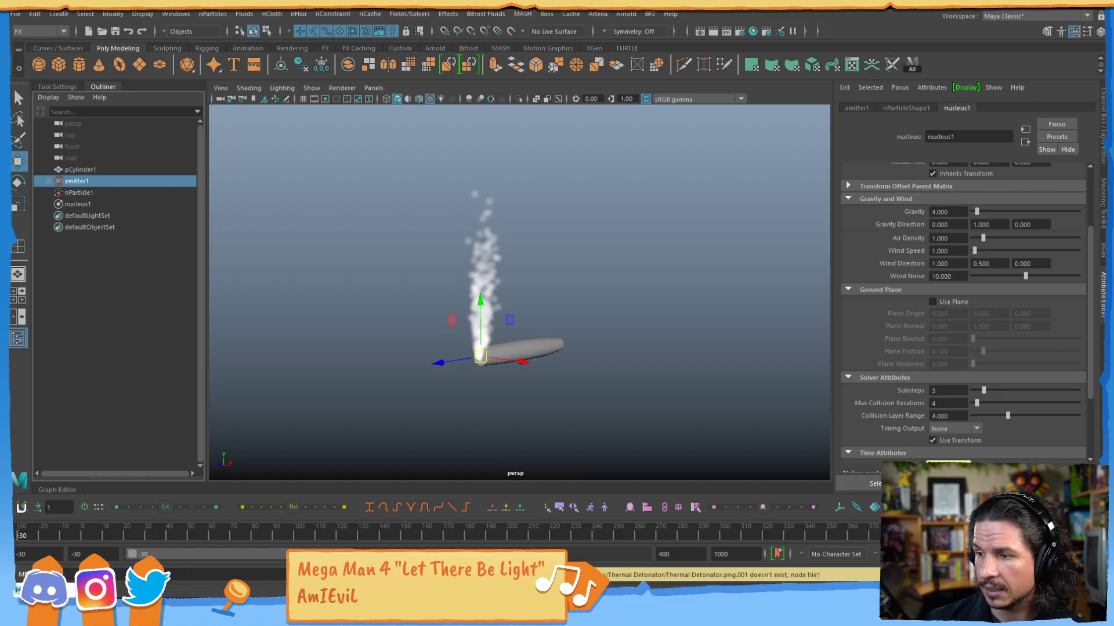
pyautogui.hotkey('alt', 'v')
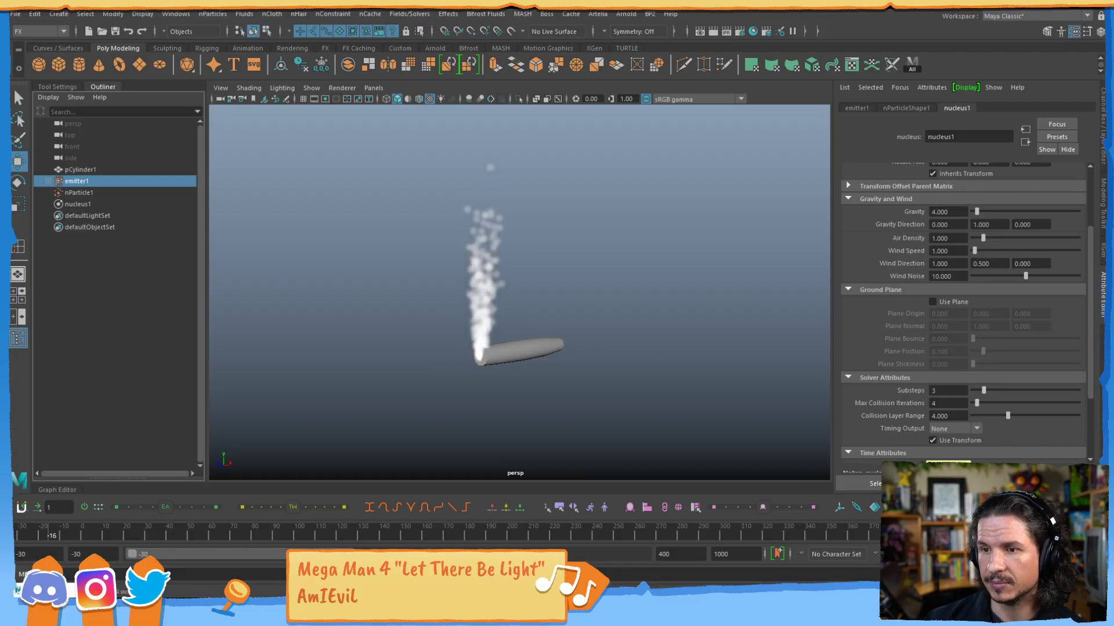